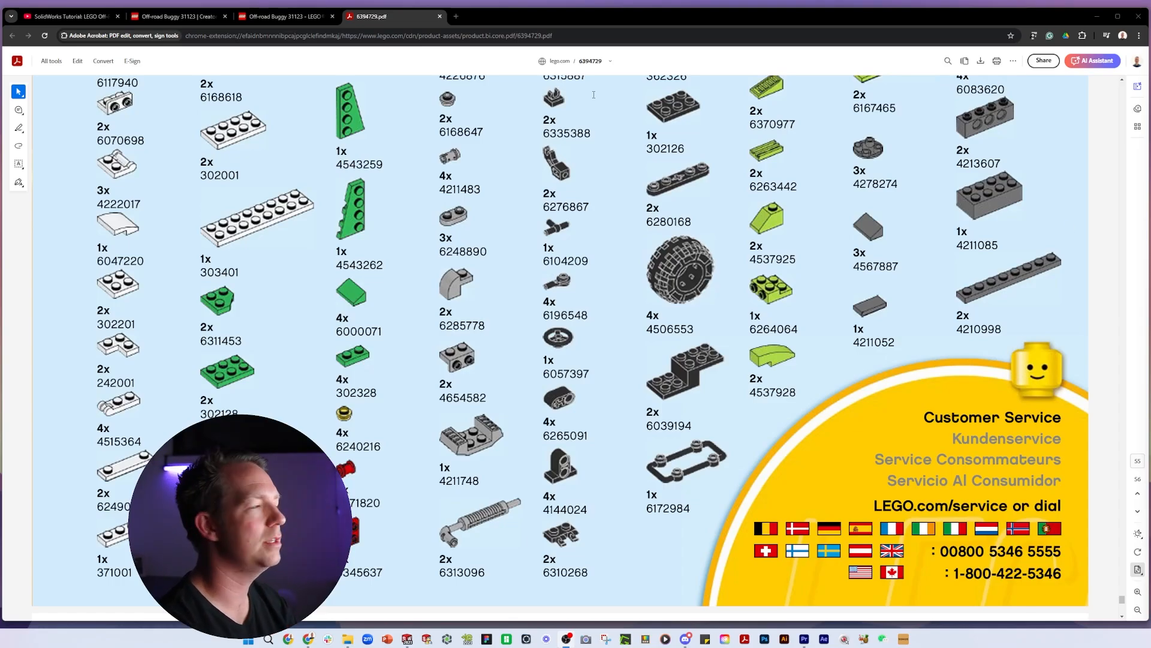
- Open the Build & Learn Series file download page linked in the Lesson 2 video's description
key(ctrl+1)
scroll(447, 248, down, 8)
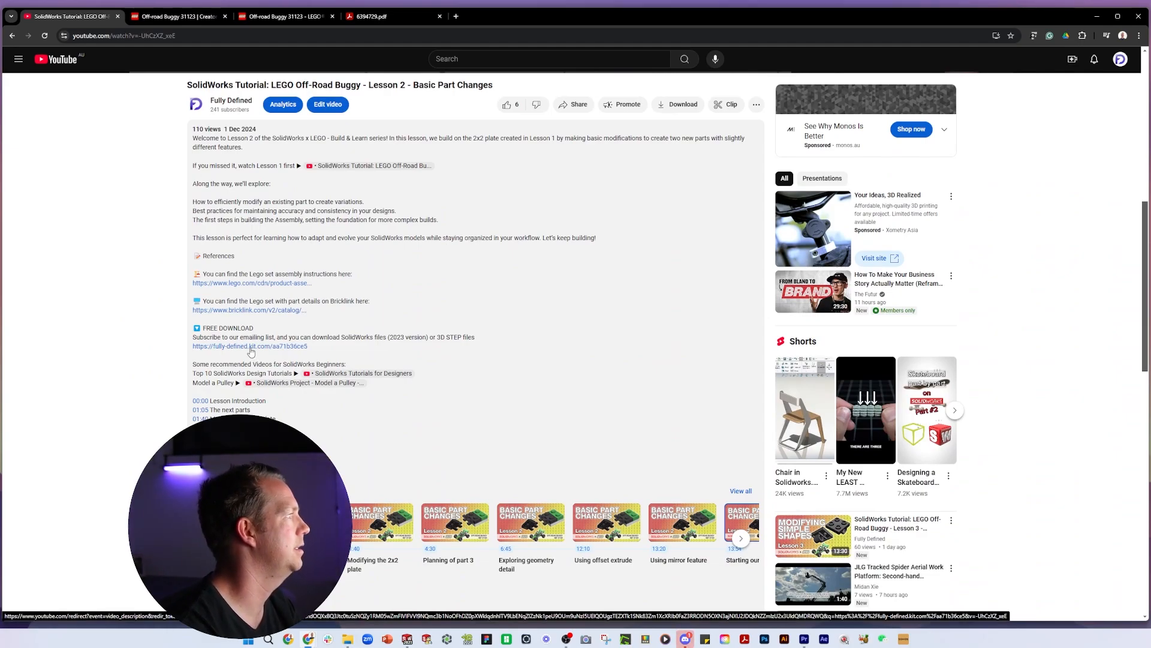
click(250, 347)
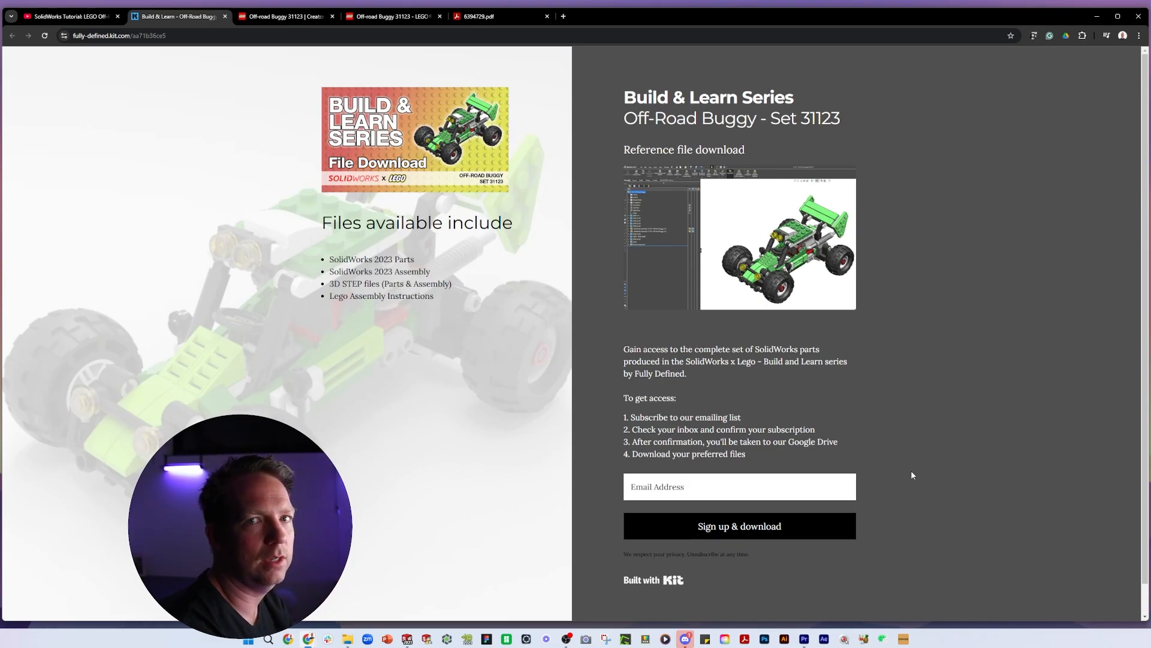
- Sign up with the subscriber's e-mail address and open the free file download link from the confirmation message
key(ctrl+v)
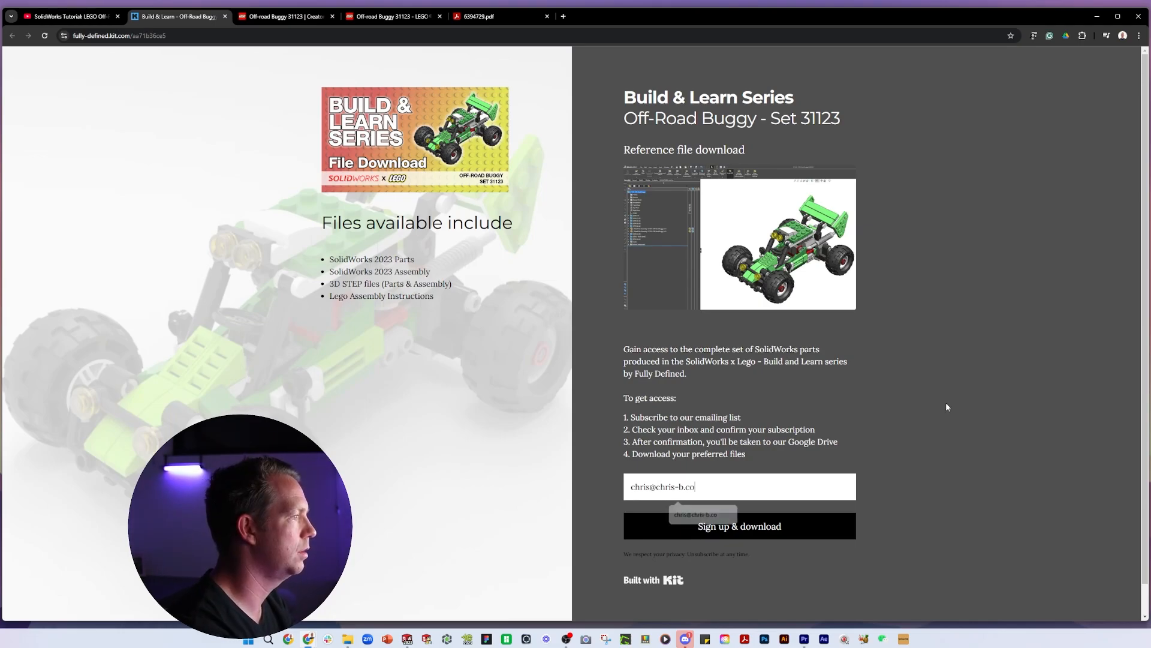
click(743, 528)
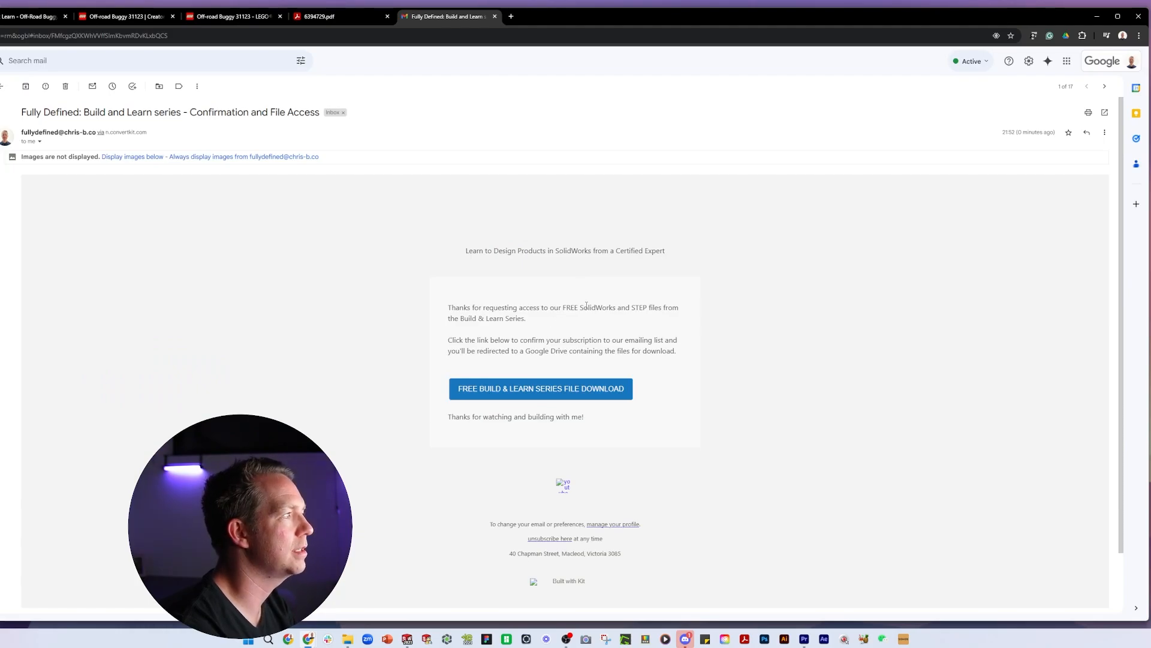
click(577, 395)
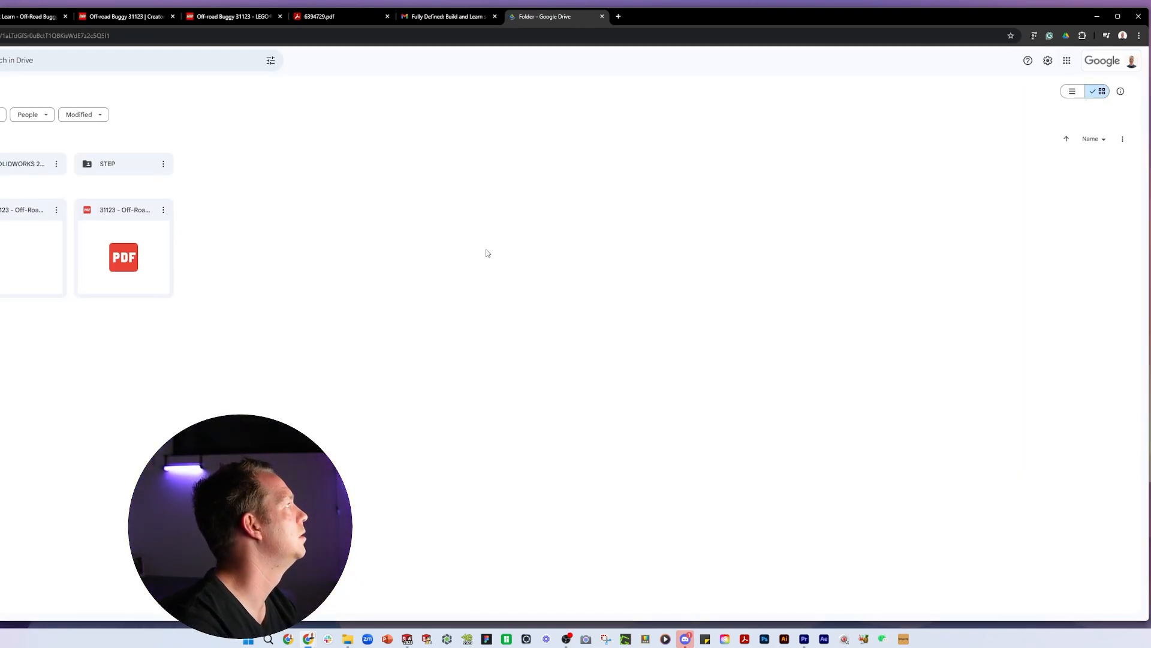
- Check the small dark grey slope in the instruction PDF's parts list, then return to the Drive folder
click(341, 18)
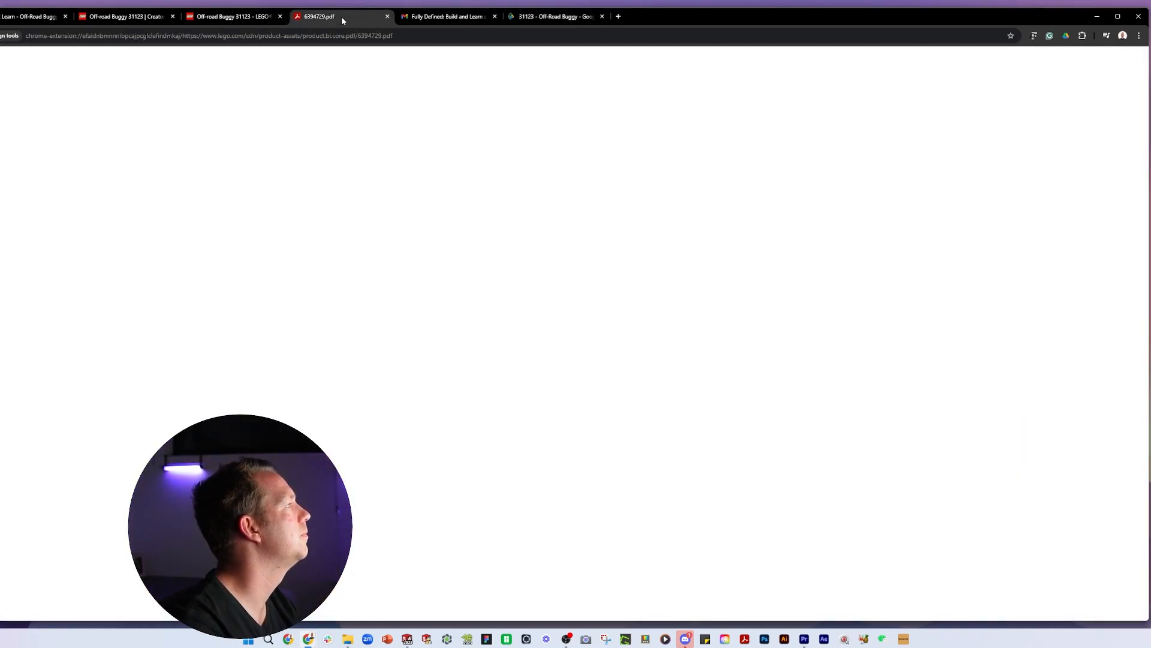
scroll(785, 358, up, 2)
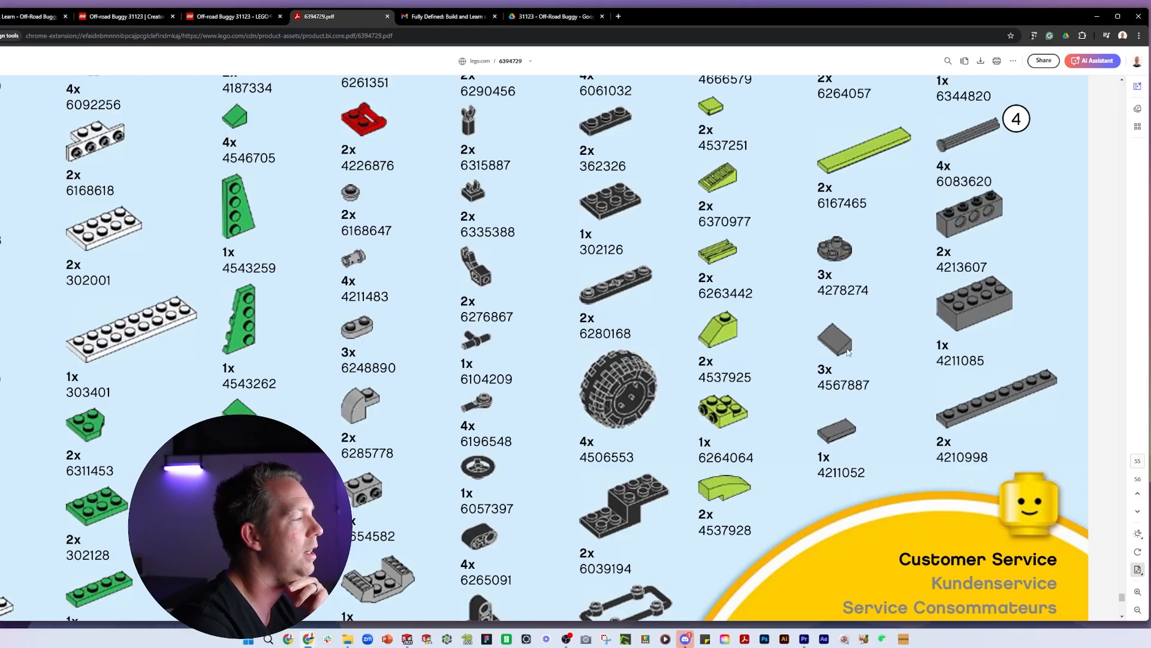
click(555, 16)
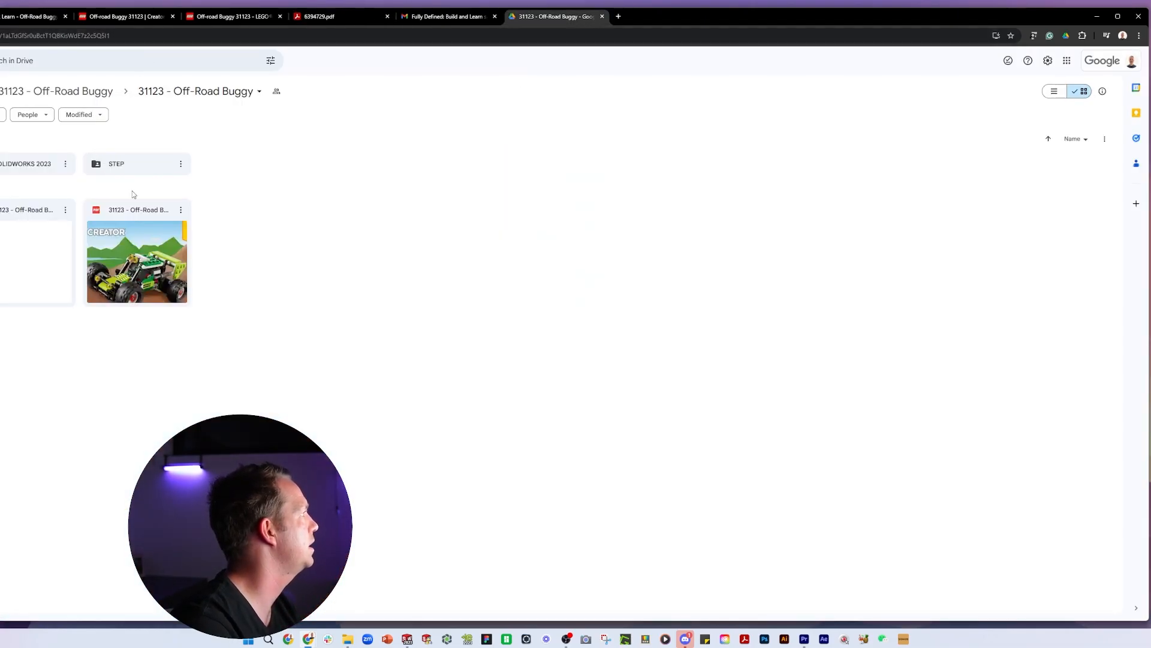
- Open the STEP folder of the 31123 - Off-Road Buggy files and show its contents as a list
click(136, 161)
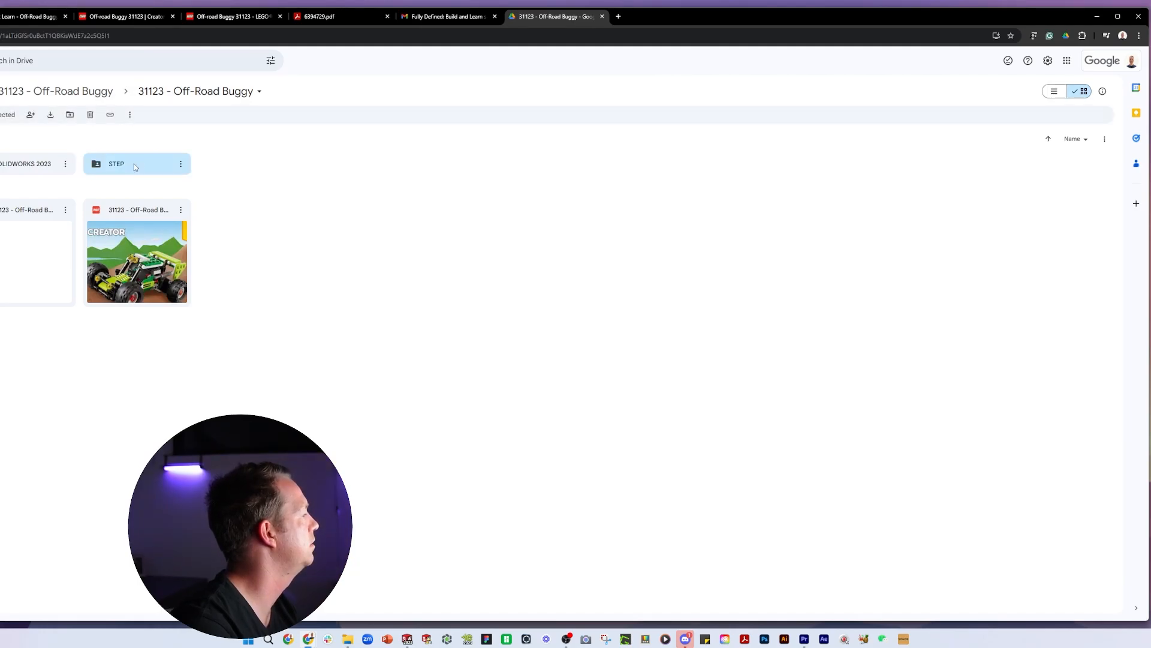
double_click(135, 165)
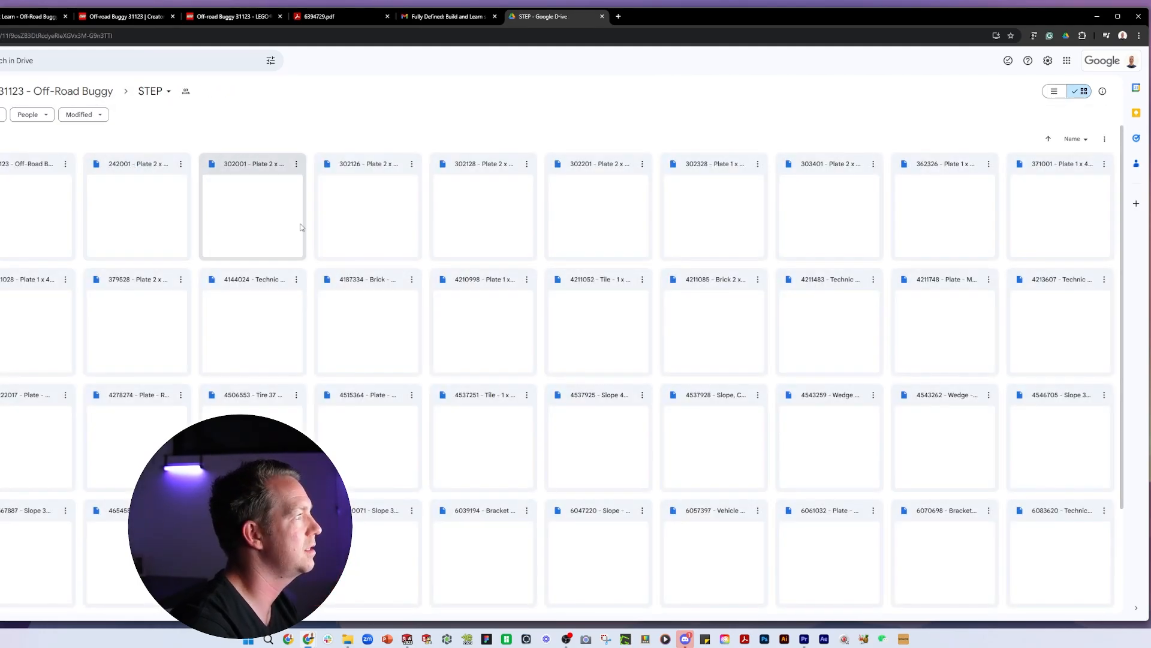
click(1055, 91)
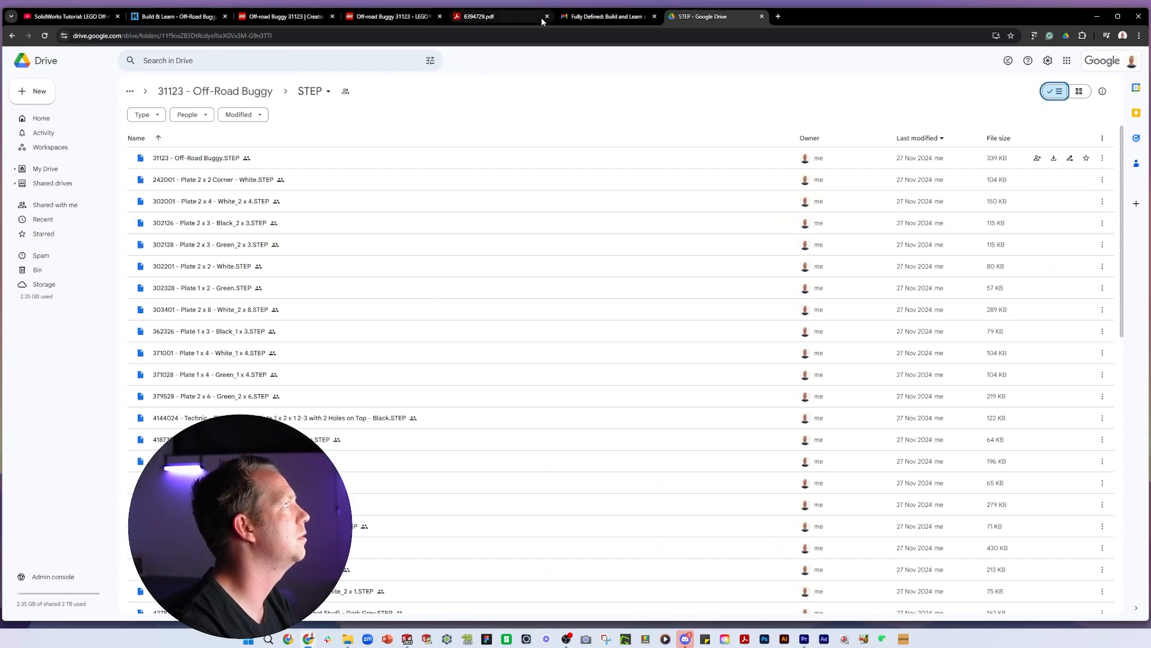
- Search Drive for part number 4567887 from the parts list and download the Dark Grey slope's STEP file
click(594, 16)
click(480, 16)
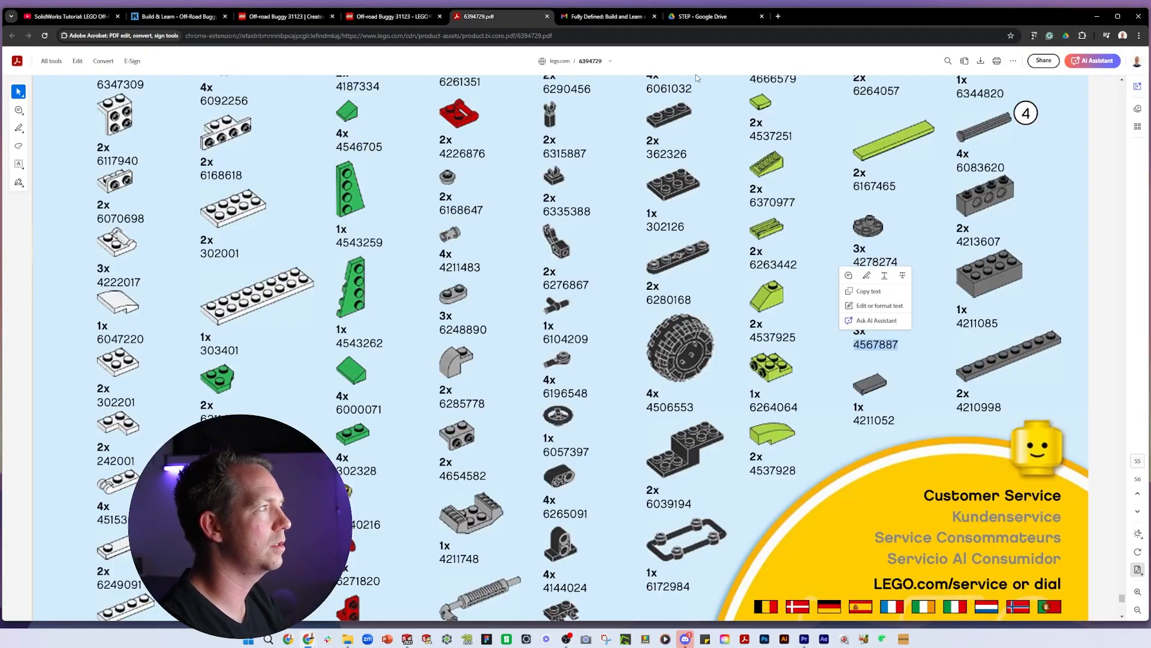
click(714, 16)
click(234, 60)
text(4567887)
key(Return)
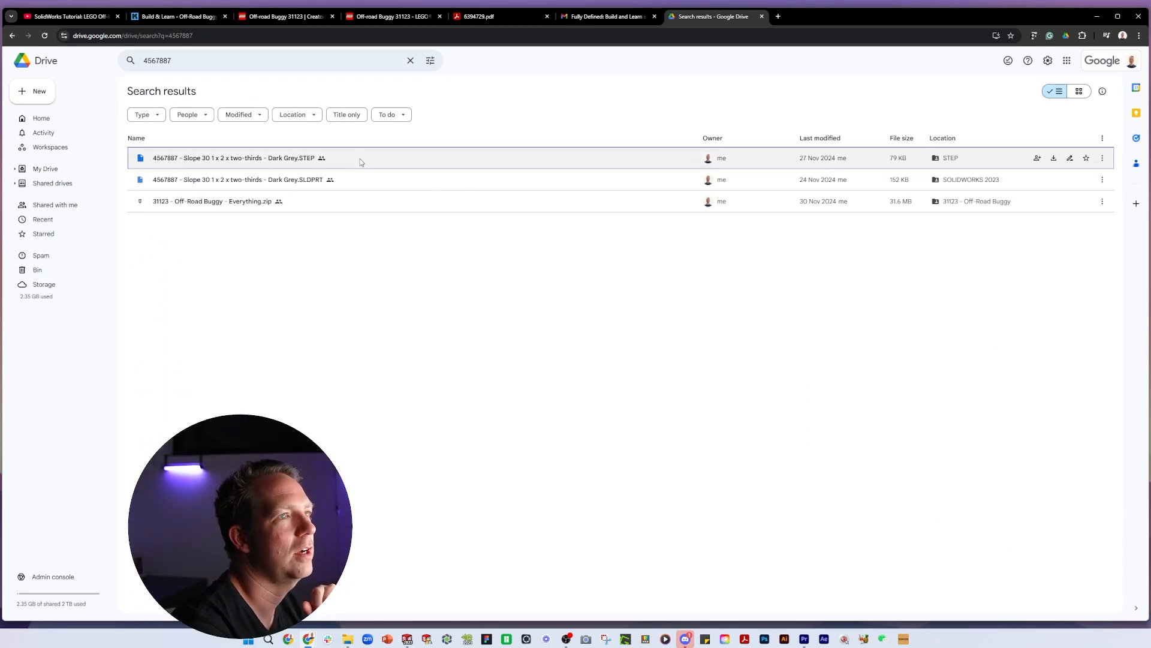
click(381, 162)
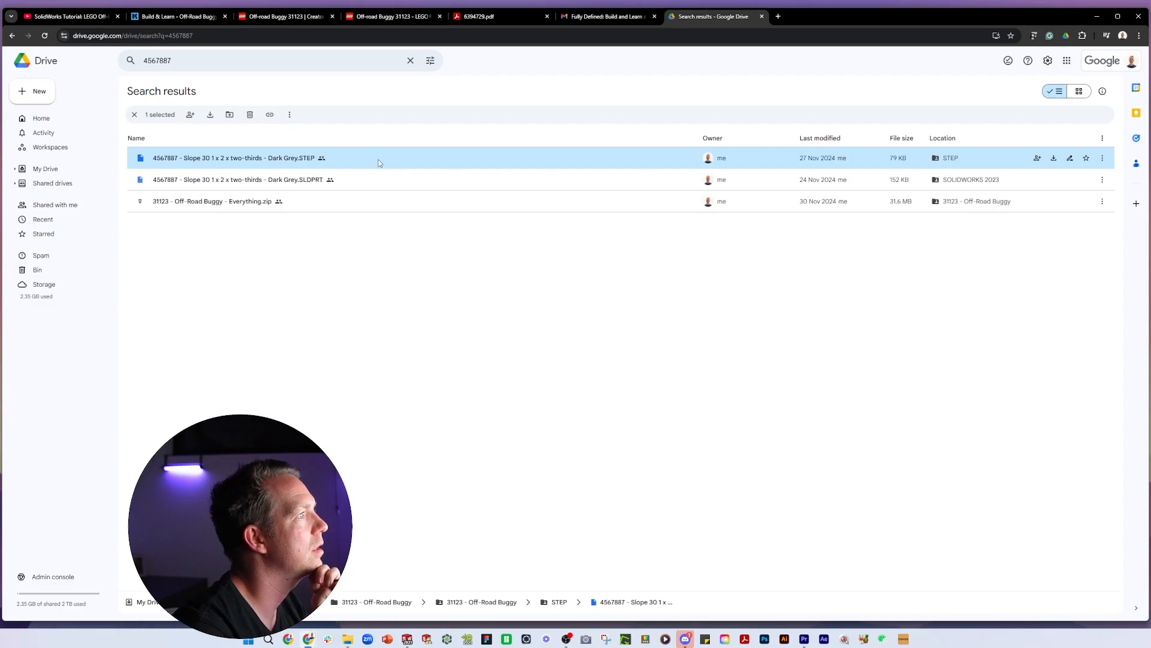
click(1054, 159)
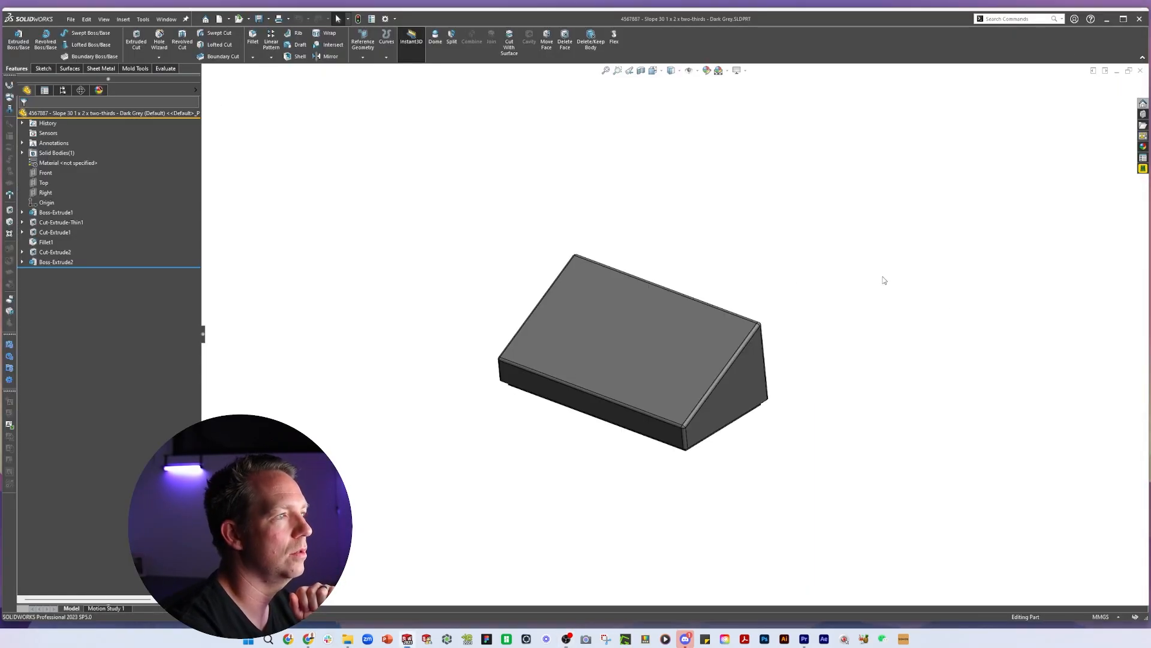
- Switch to SolidWorks and examine the slope part's features, from Cut-Extrude-Thin1 through Boss-Extrude2, from above and below
scroll(741, 326, up, 1)
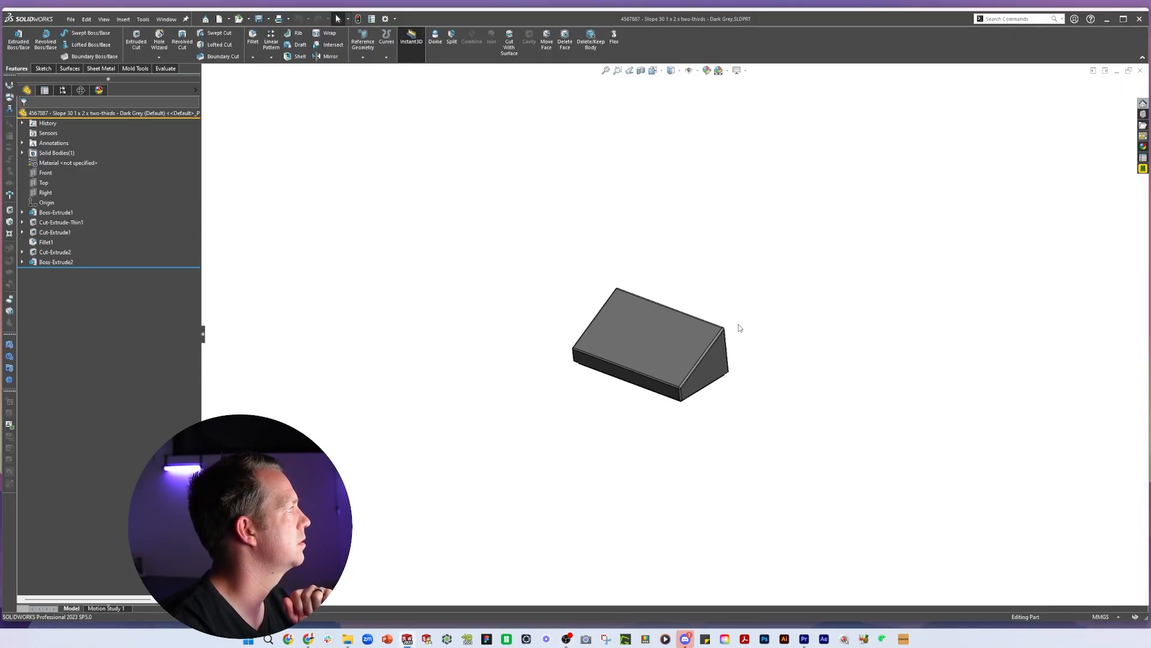
scroll(711, 411, down, 4)
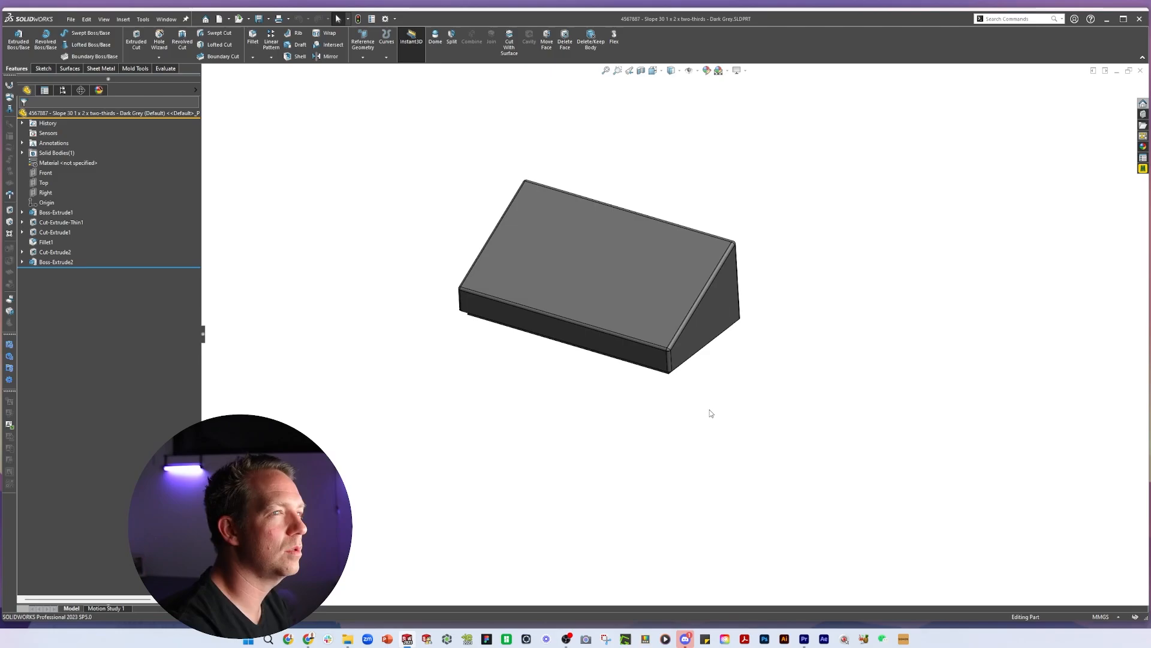
click(66, 222)
middle_drag(734, 335, 511, 234)
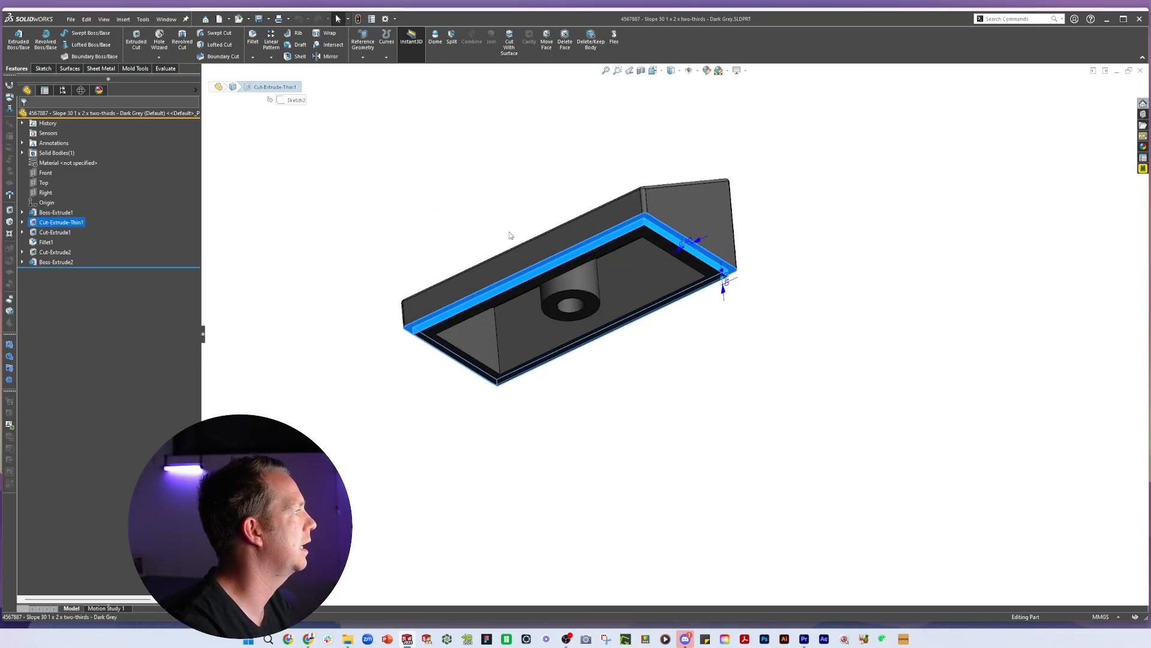
click(59, 234)
click(52, 245)
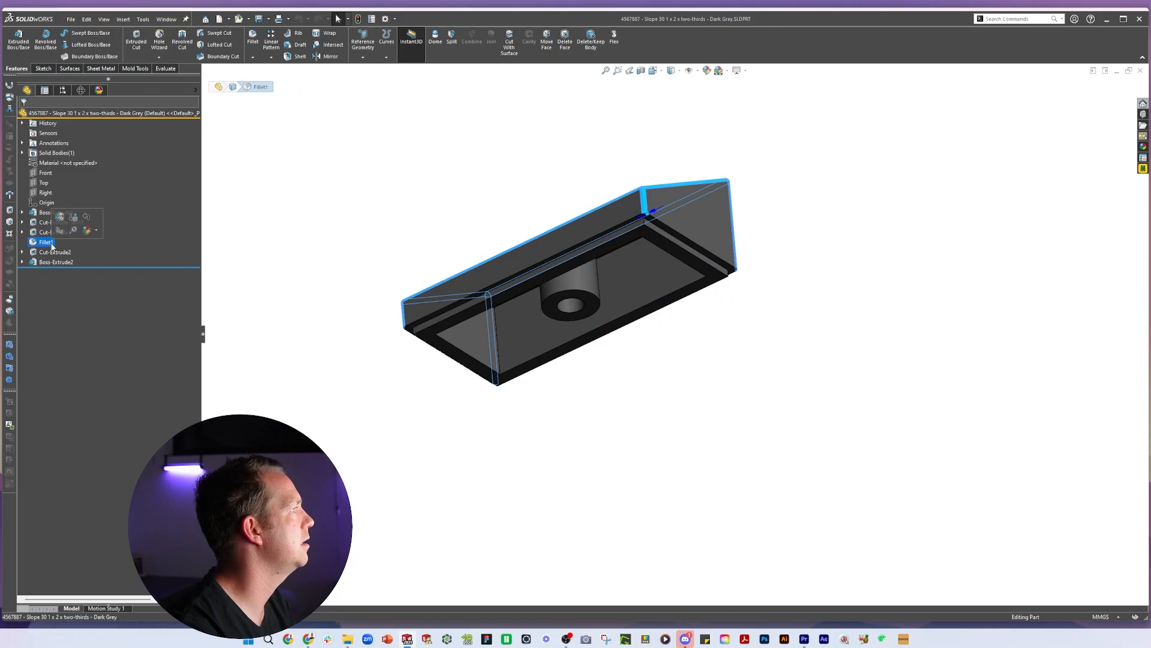
click(57, 255)
middle_drag(336, 277, 220, 287)
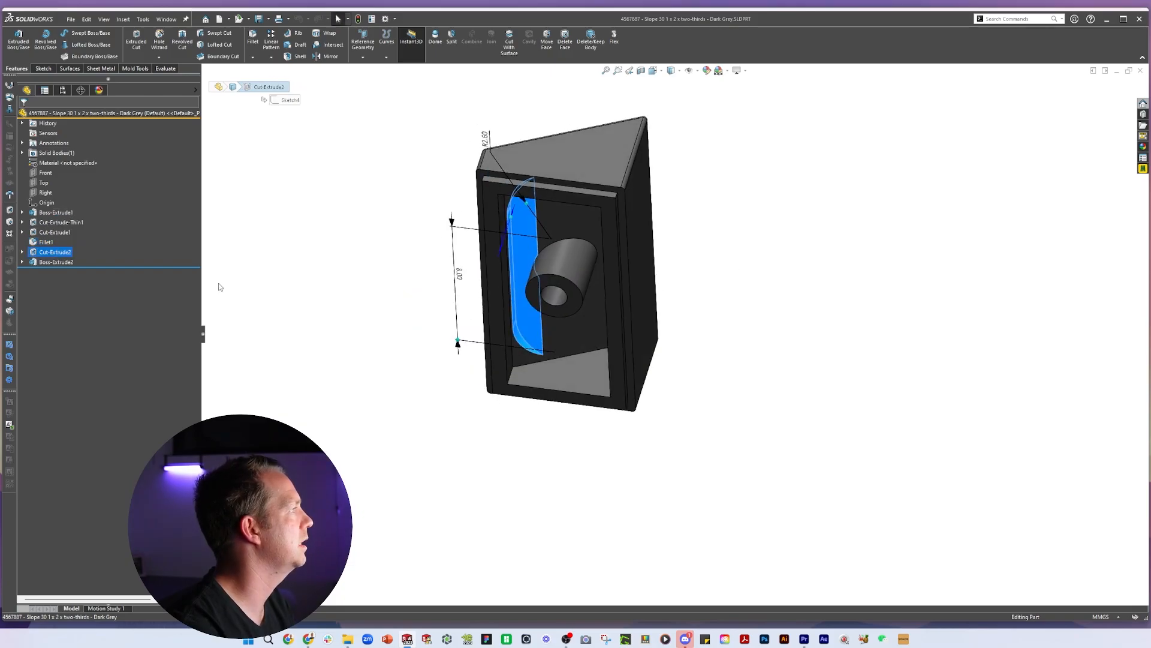
click(57, 262)
middle_drag(383, 353, 782, 485)
click(783, 484)
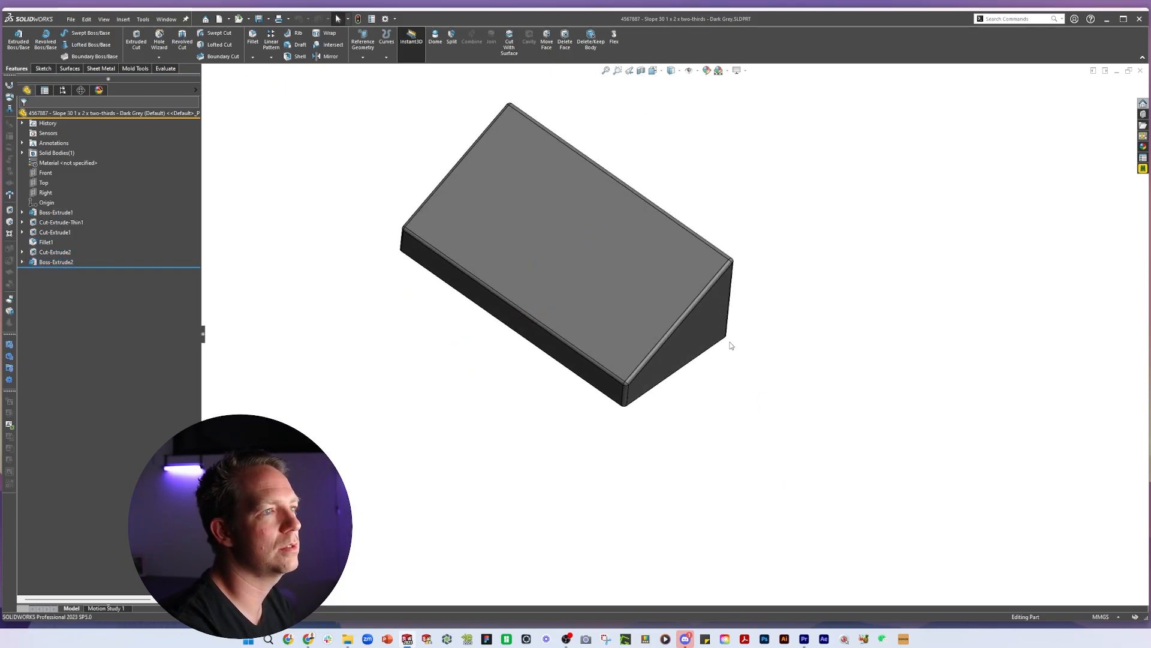
middle_drag(732, 346, 704, 266)
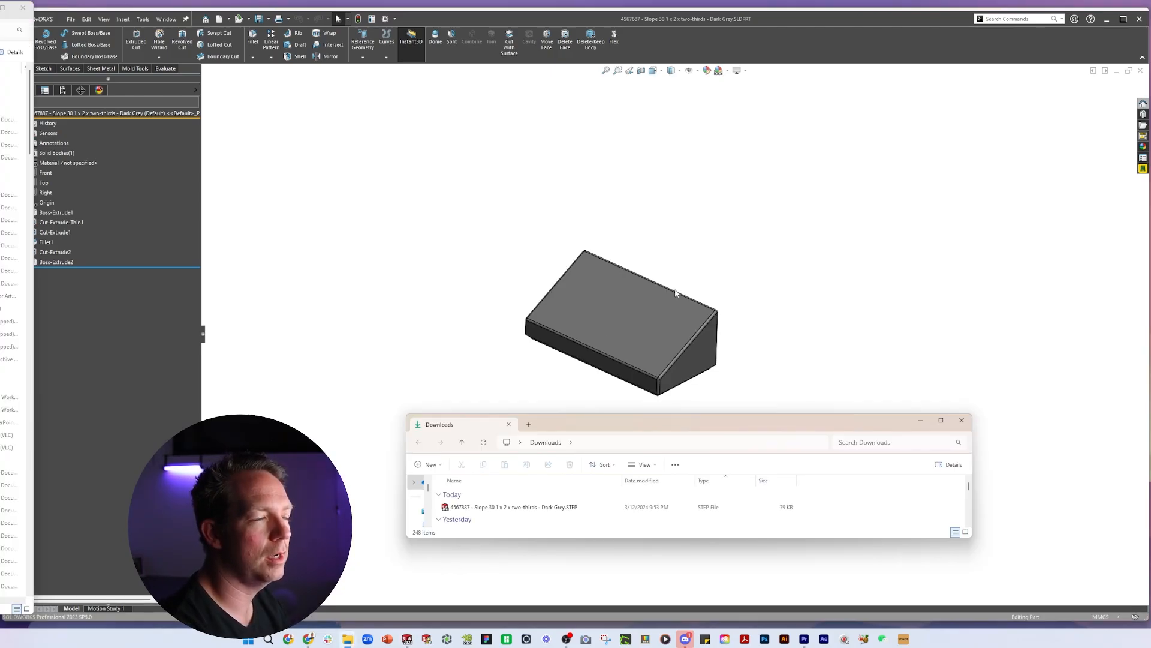
- Import the downloaded 4567887 slope STEP file from Downloads into SolidWorks, opening the STEP/IGES/ACIS import settings and accepting them
click(528, 508)
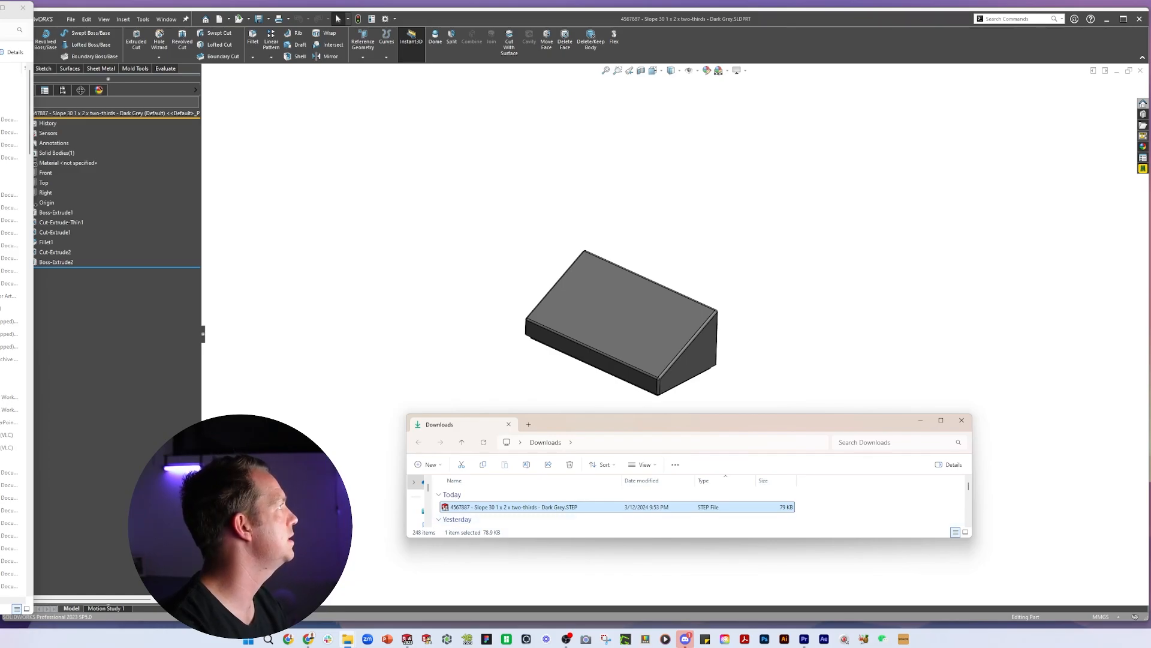
click(490, 509)
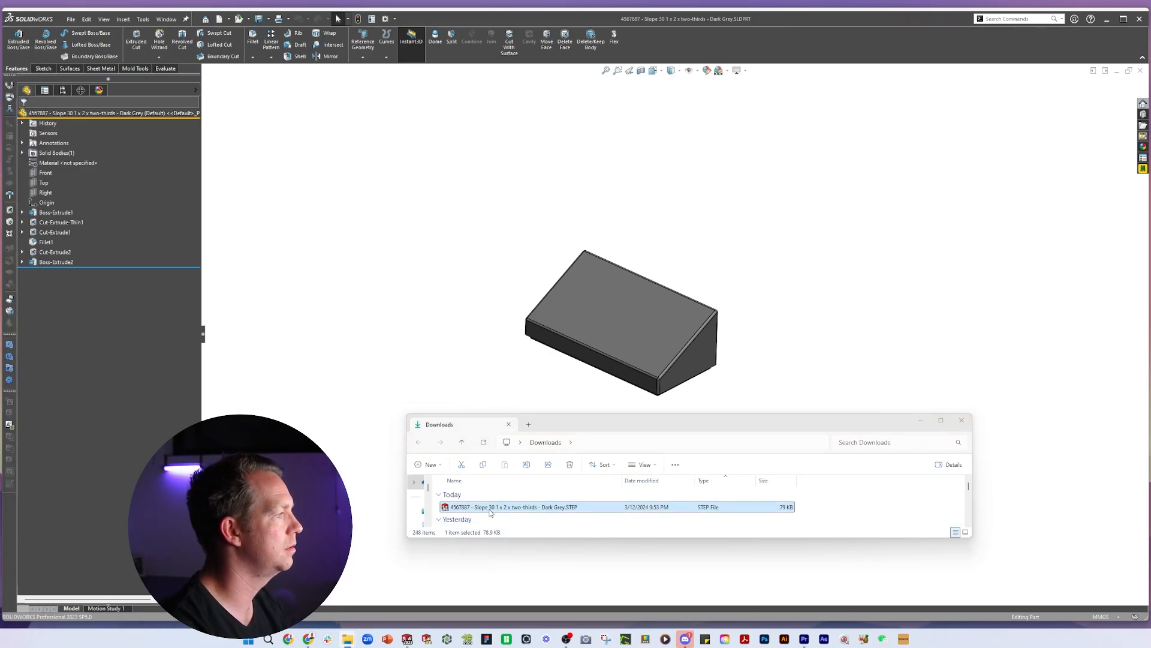
drag(489, 509, 806, 44)
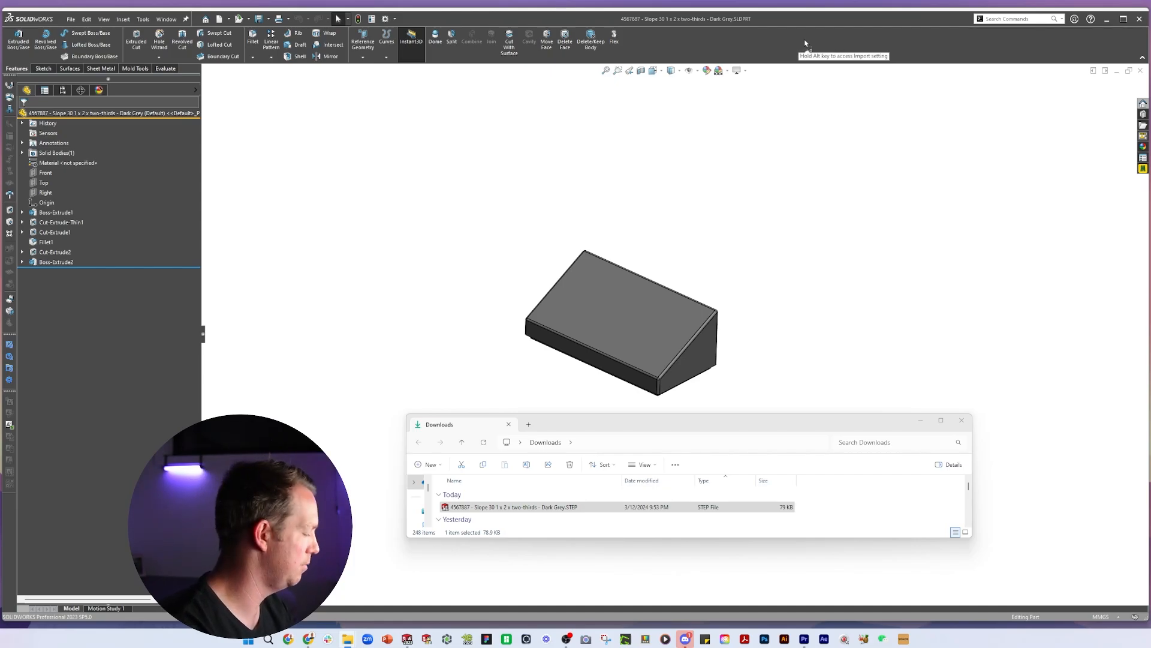
drag(805, 43, 803, 39)
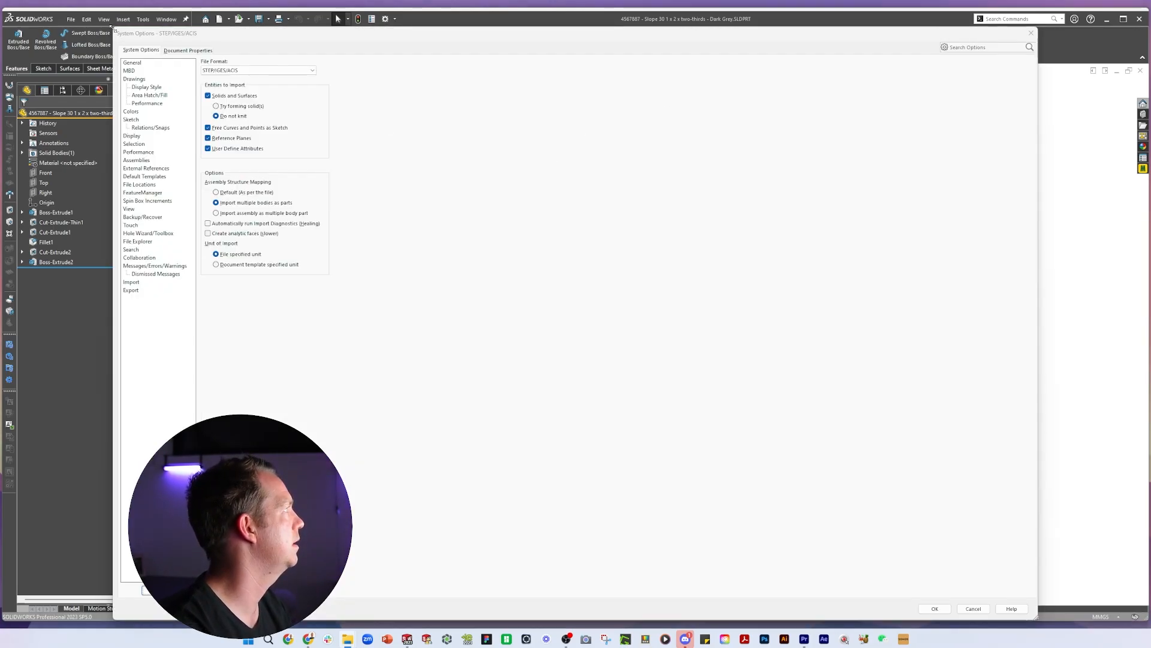
drag(113, 27, 387, 125)
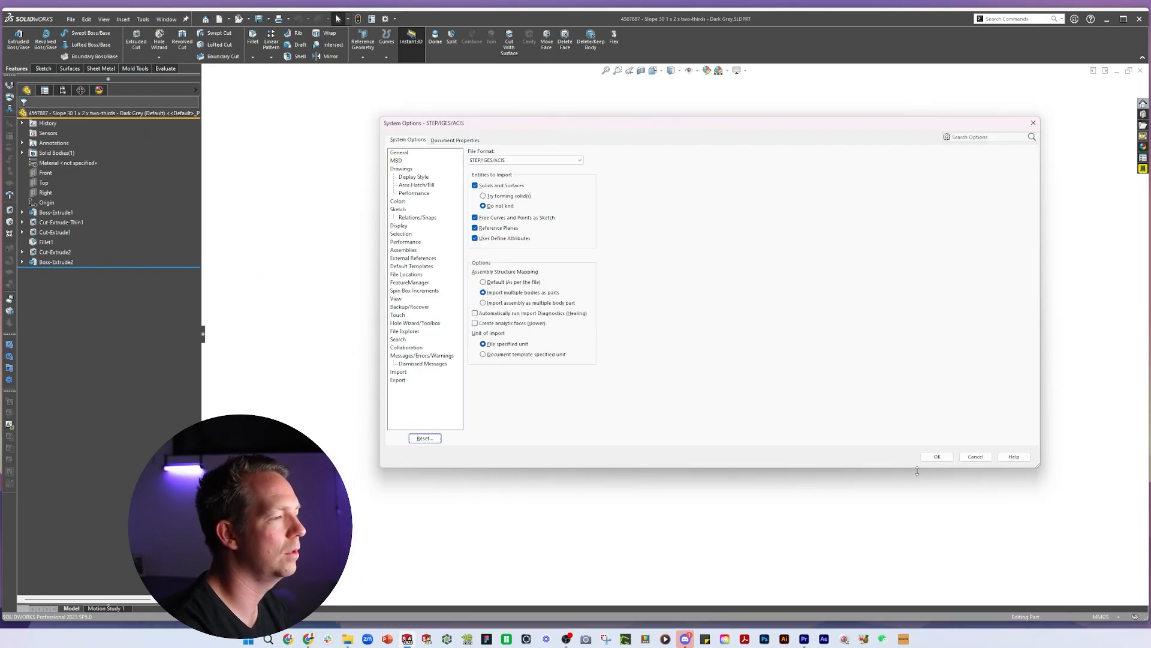
click(937, 457)
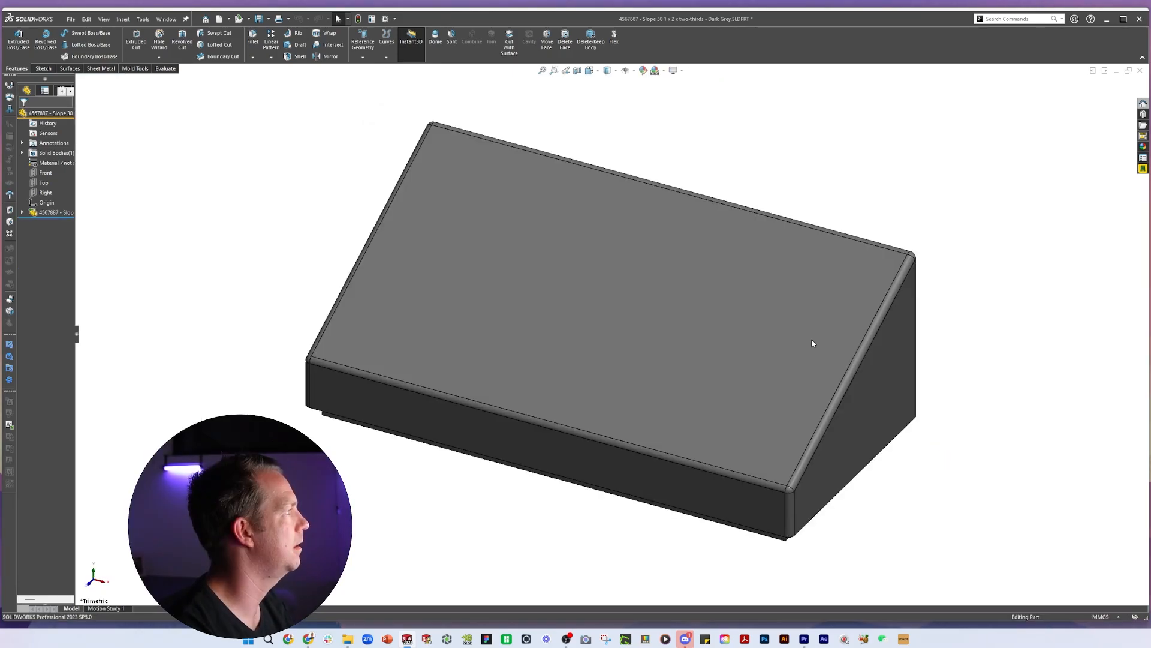
- Examine the imported slope's faces and hollow underside from several angles
middle_drag(764, 390, 699, 314)
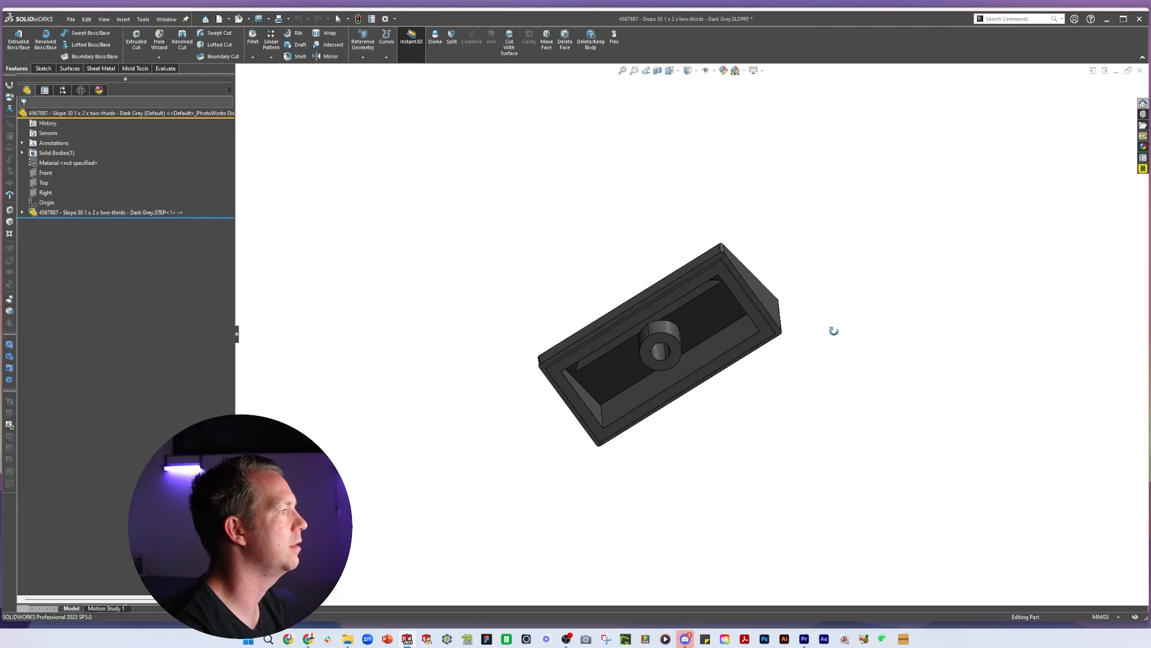
scroll(721, 391, down, 2)
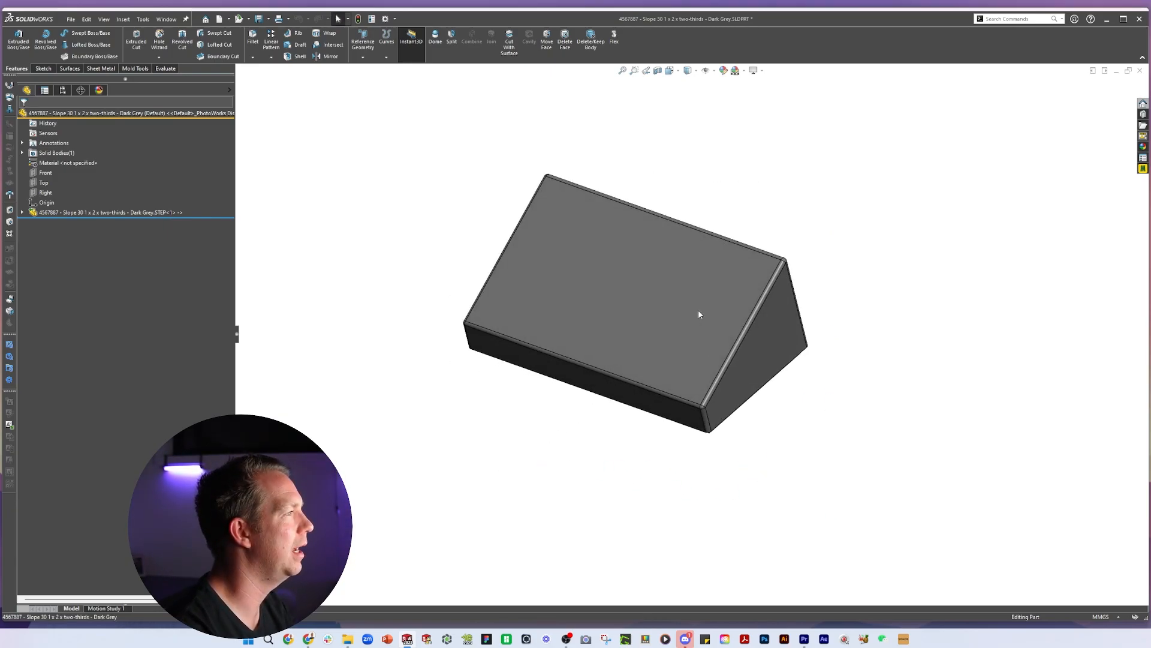
click(699, 314)
click(764, 348)
click(692, 457)
middle_drag(692, 457, 785, 265)
click(742, 338)
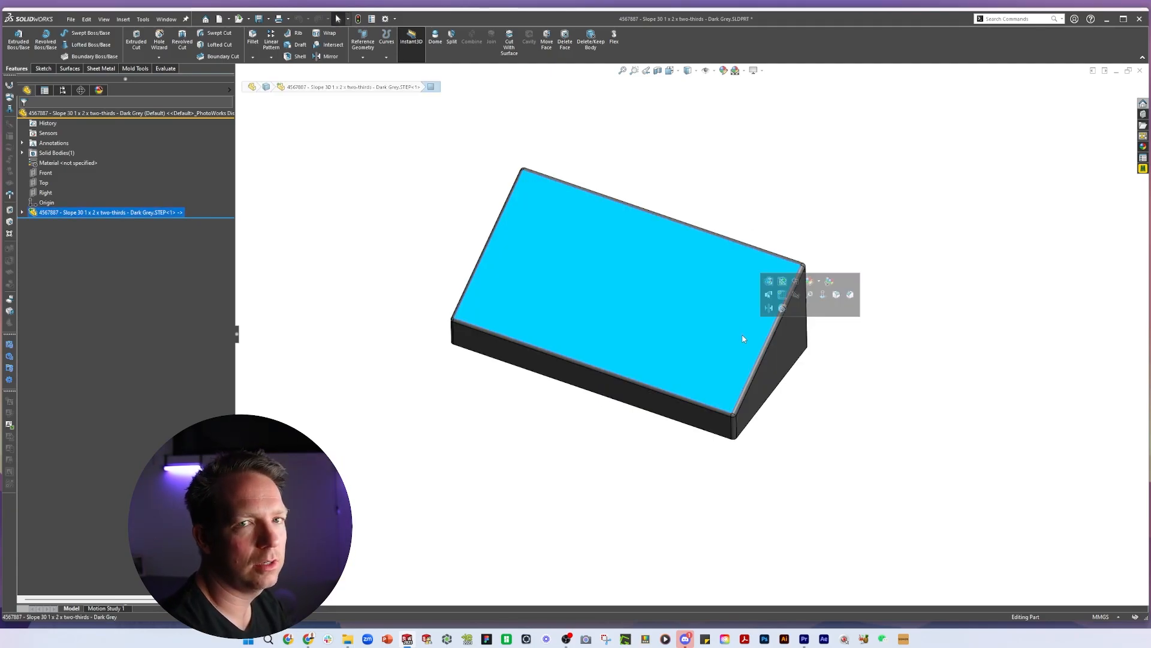
click(836, 476)
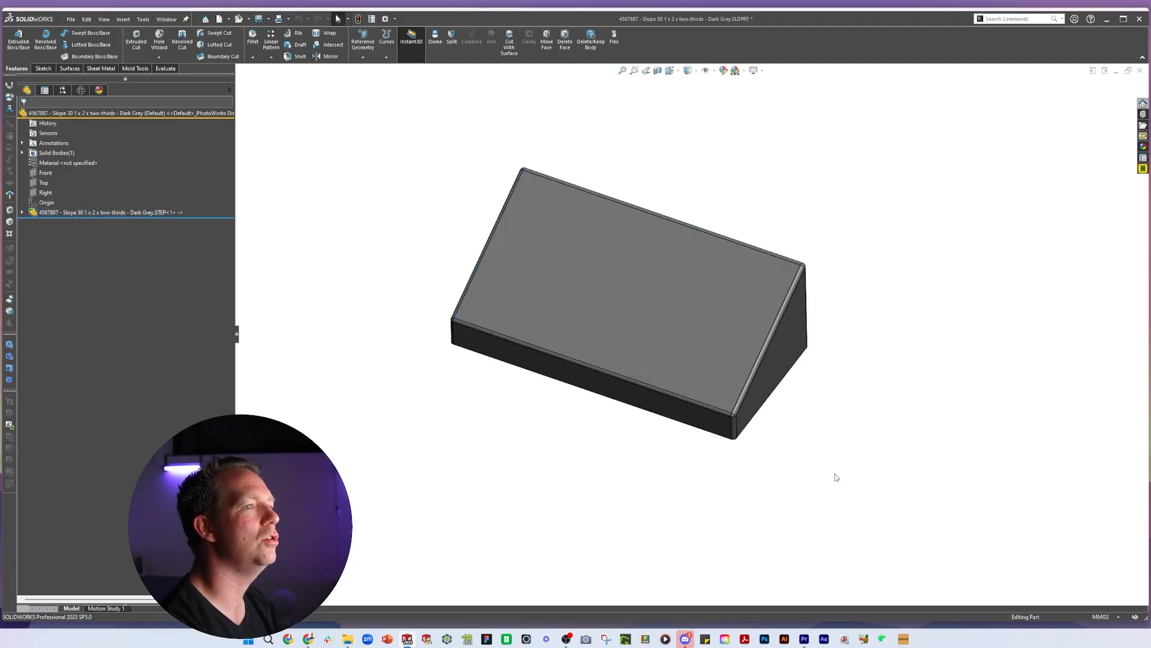
scroll(721, 213, down, 2)
mouse_move(721, 213)
middle_down()
mouse_move(737, 201)
mouse_move(741, 211)
middle_up()
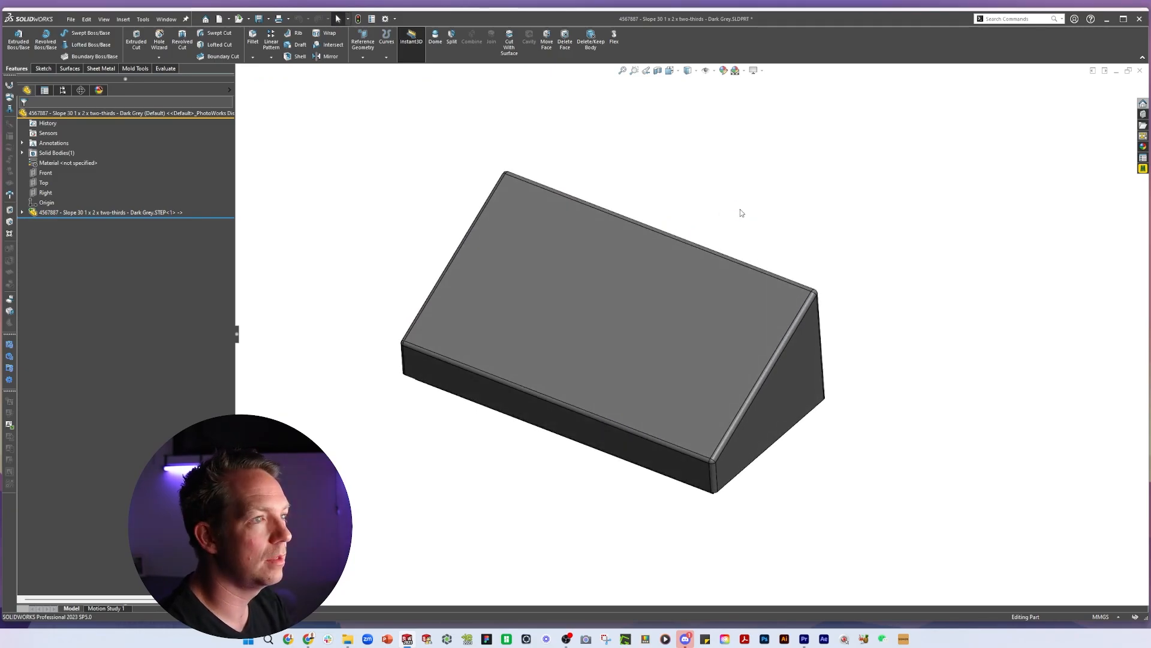
- Apply the red low gloss plastic appearance to the imported slope
scroll(849, 262, up, 3)
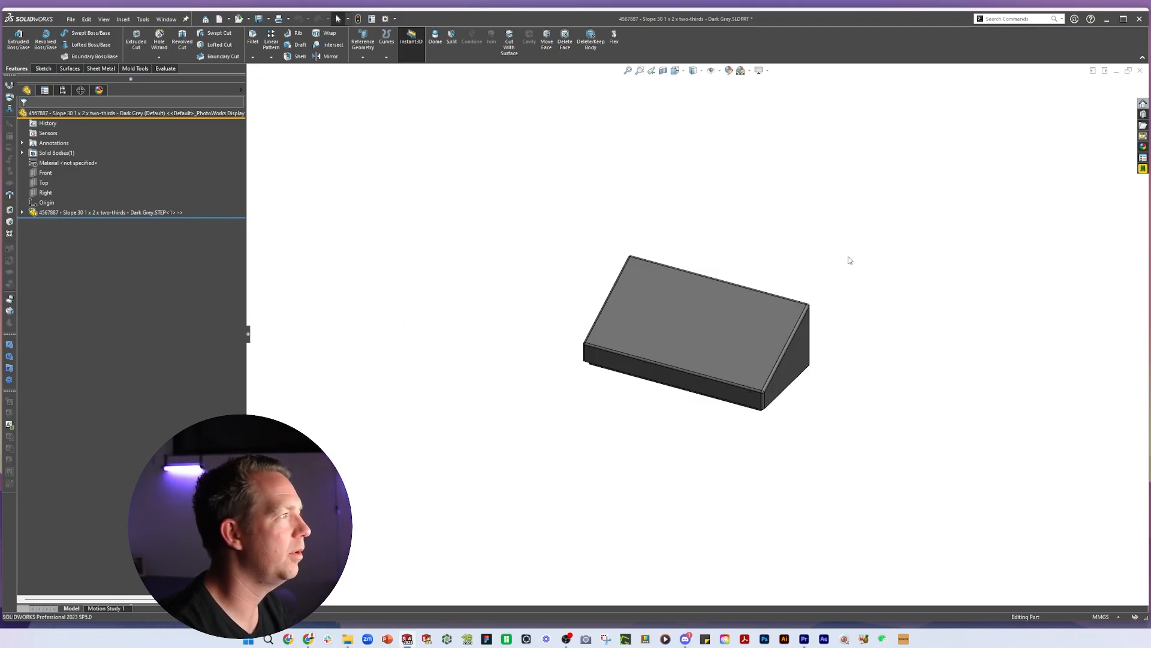
click(1143, 146)
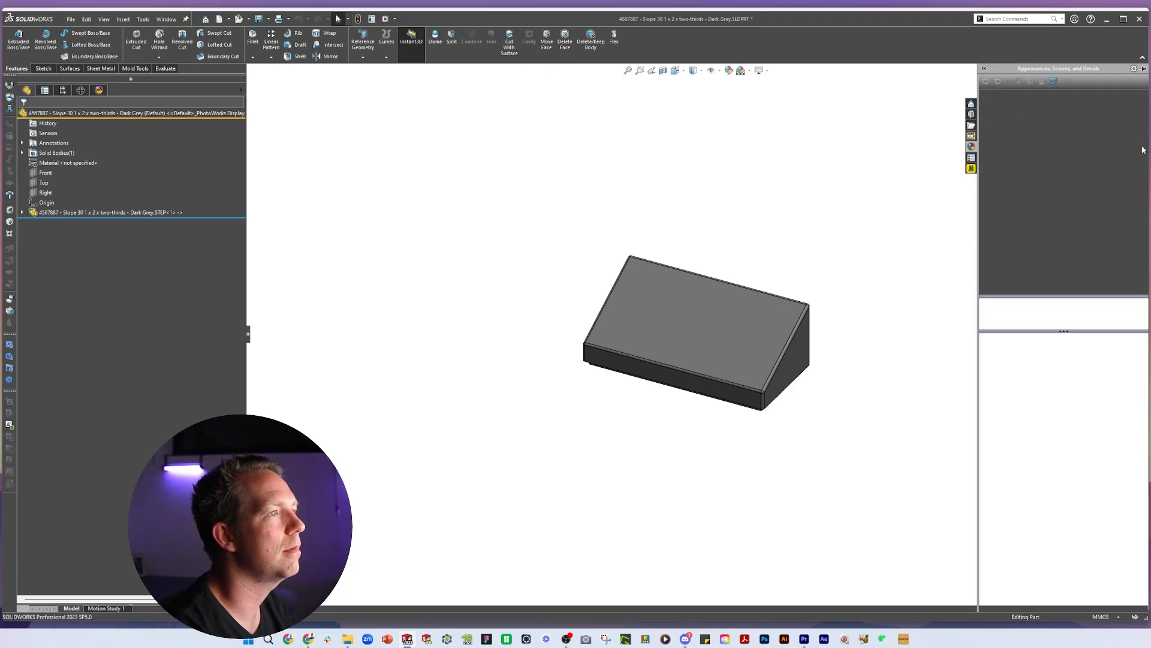
click(994, 107)
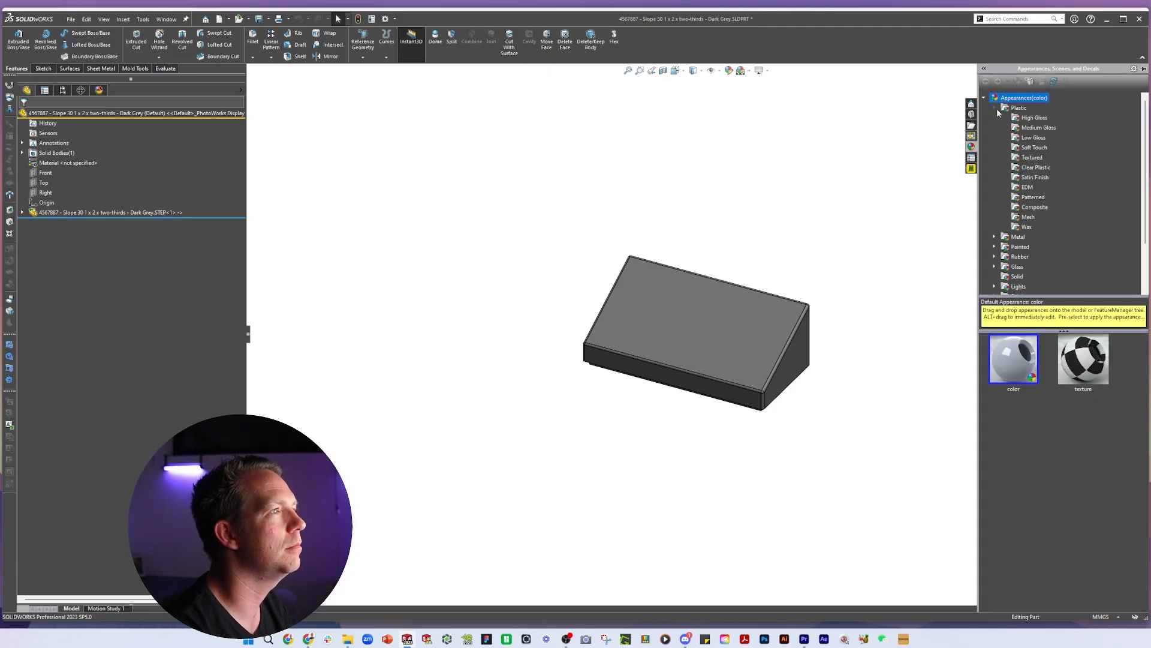
click(1034, 138)
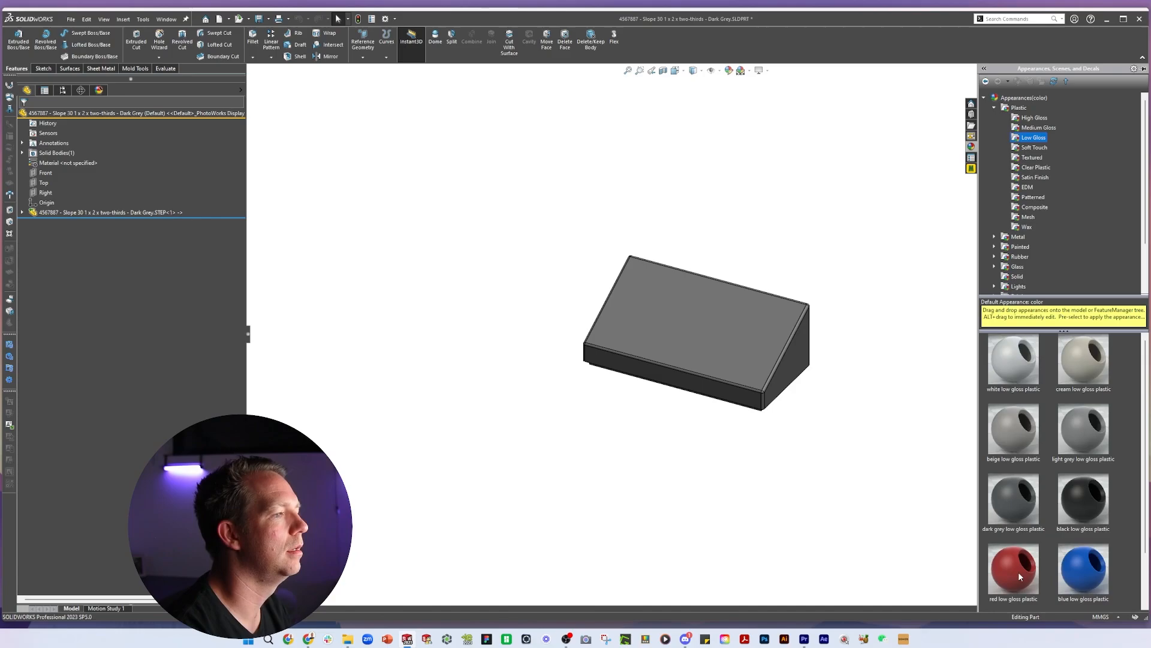
drag(1014, 569, 761, 342)
- Check the origin's location relative to the slope from the front and left views
middle_drag(834, 447, 789, 450)
scroll(789, 450, down, 3)
click(46, 203)
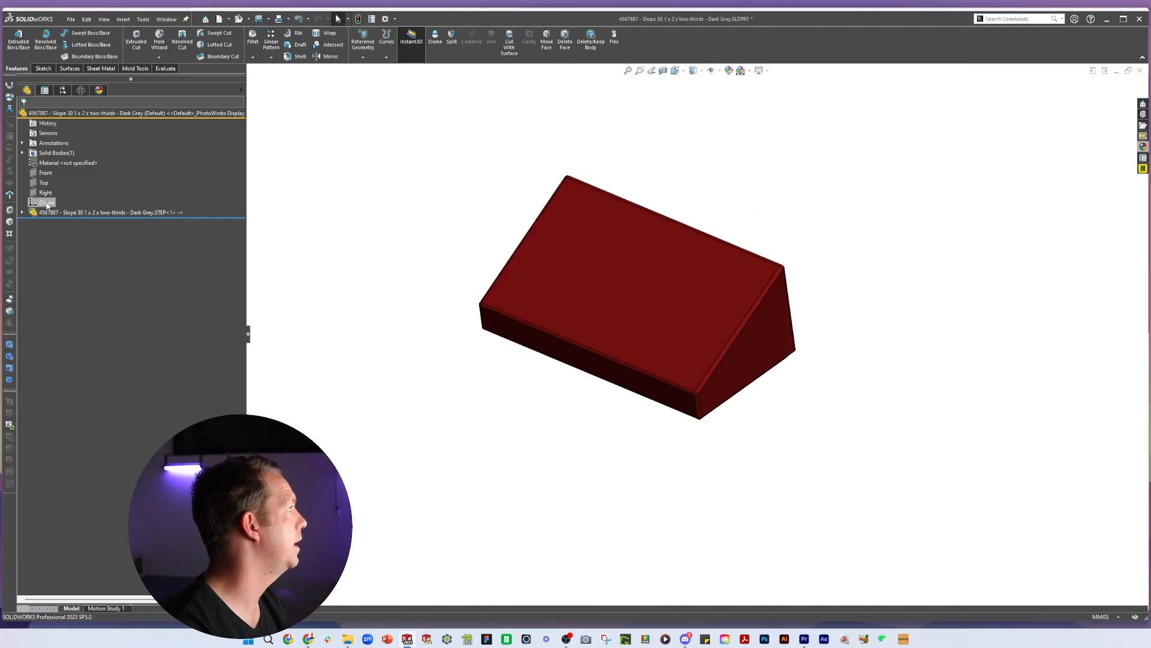
key(ctrl+1)
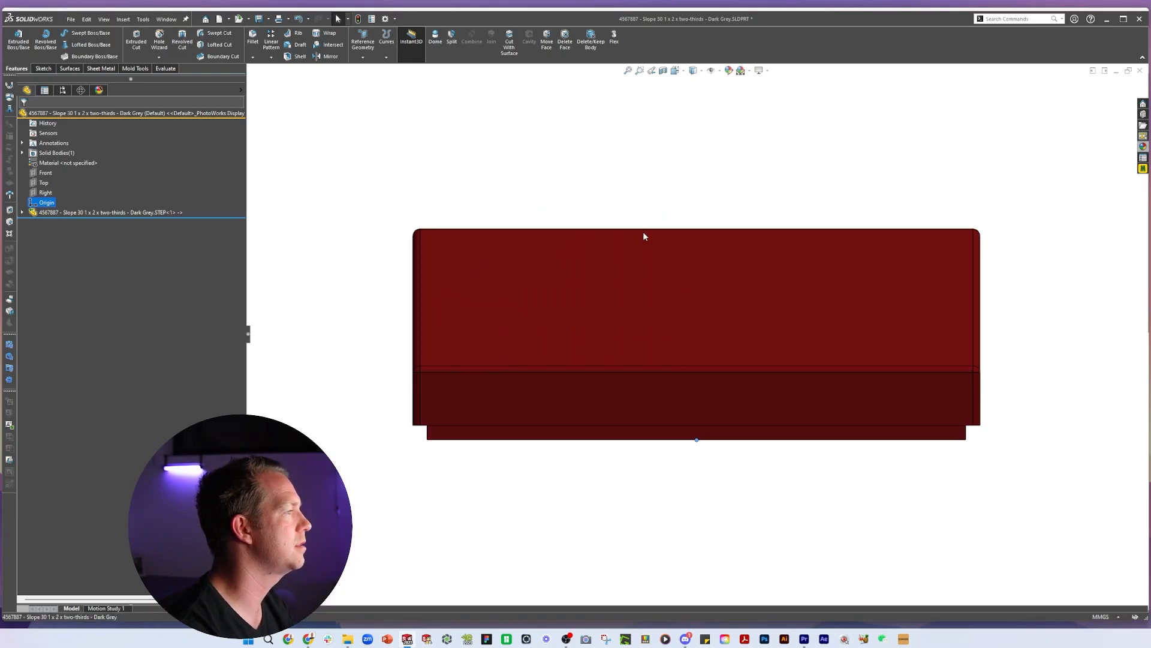
key(ctrl+3)
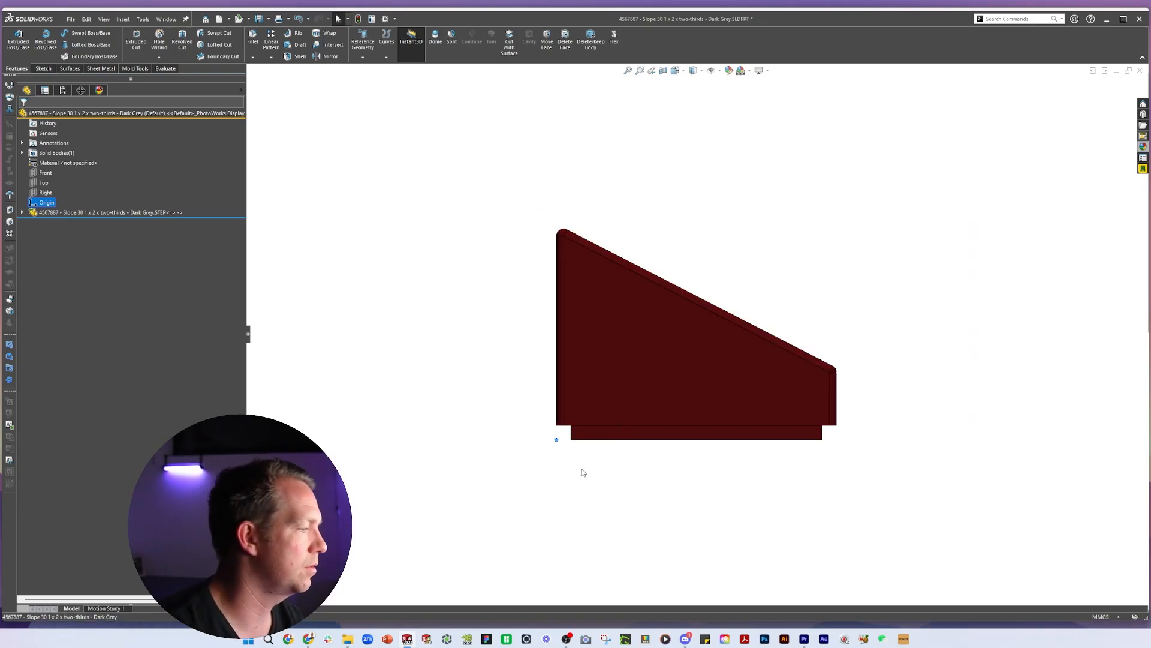
key(ctrl+bracketright)
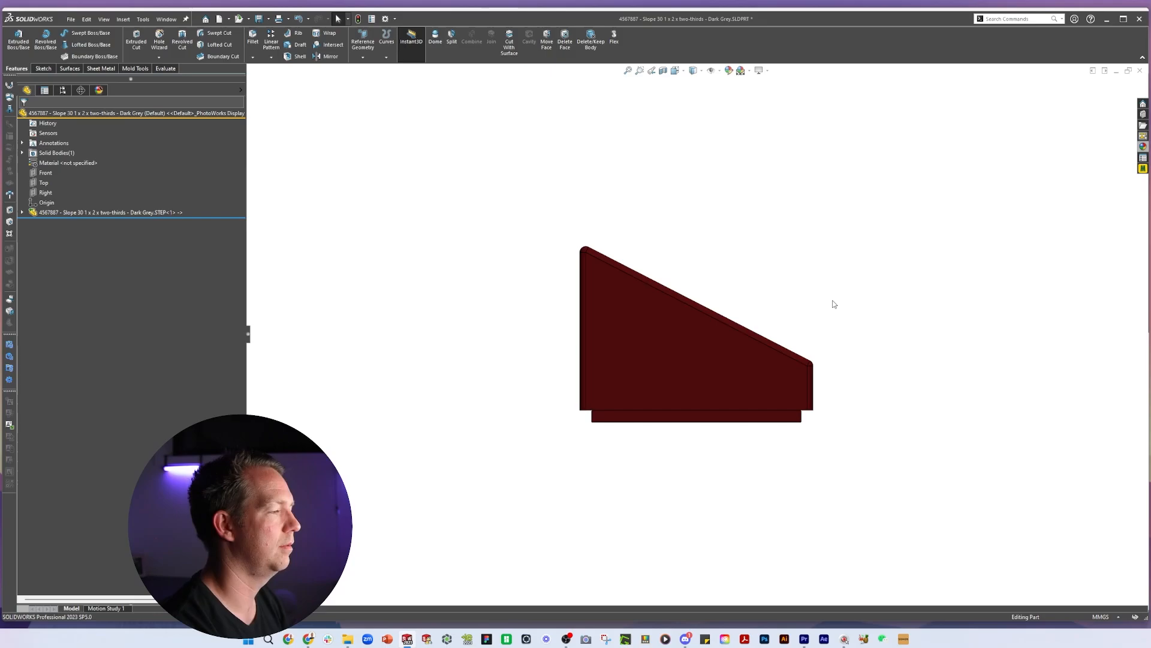
- Measure the fillet along the slope's front upper edge, then clear the measurement selection
key(ctrl+7)
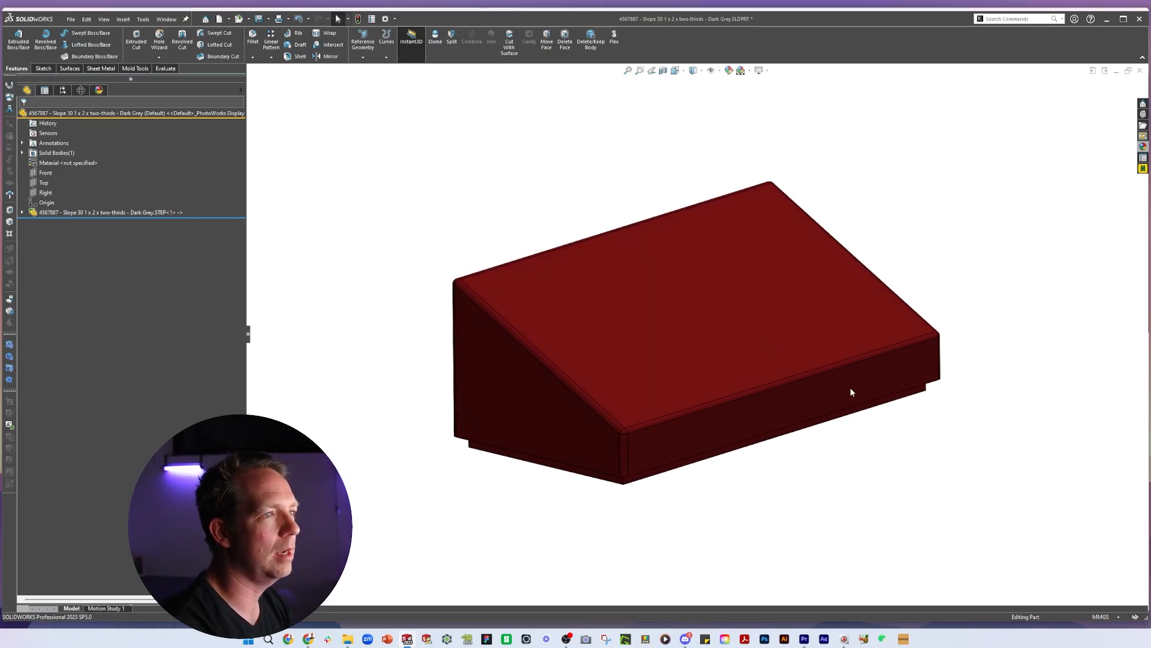
middle_drag(891, 432, 912, 503)
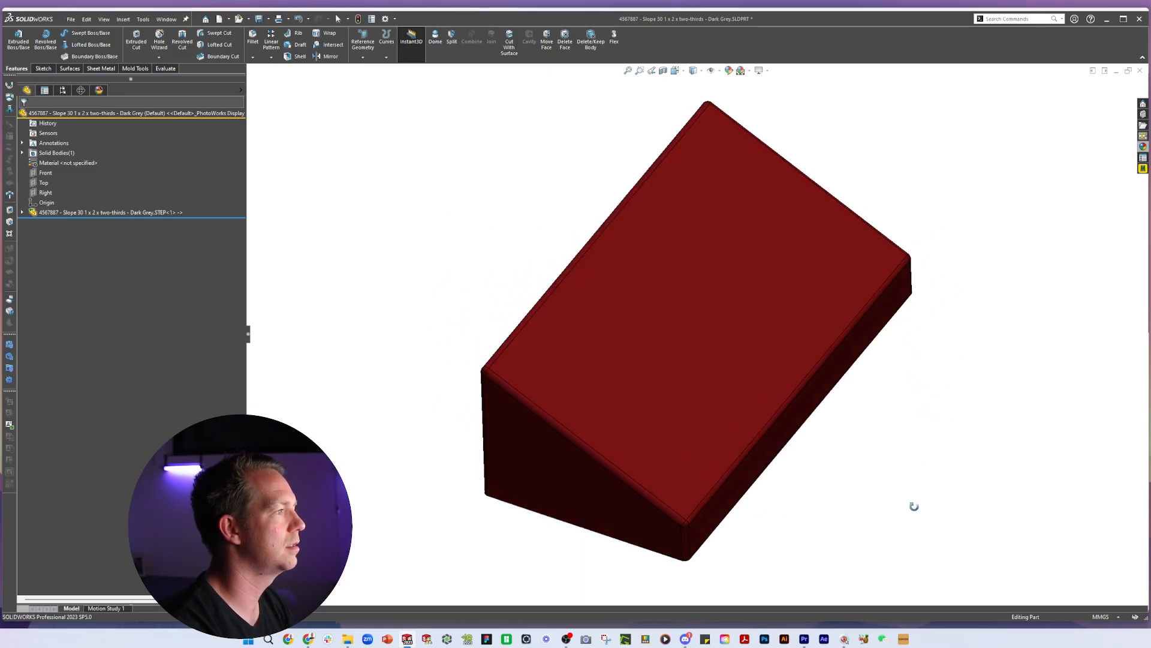
scroll(683, 423, down, 8)
click(690, 411)
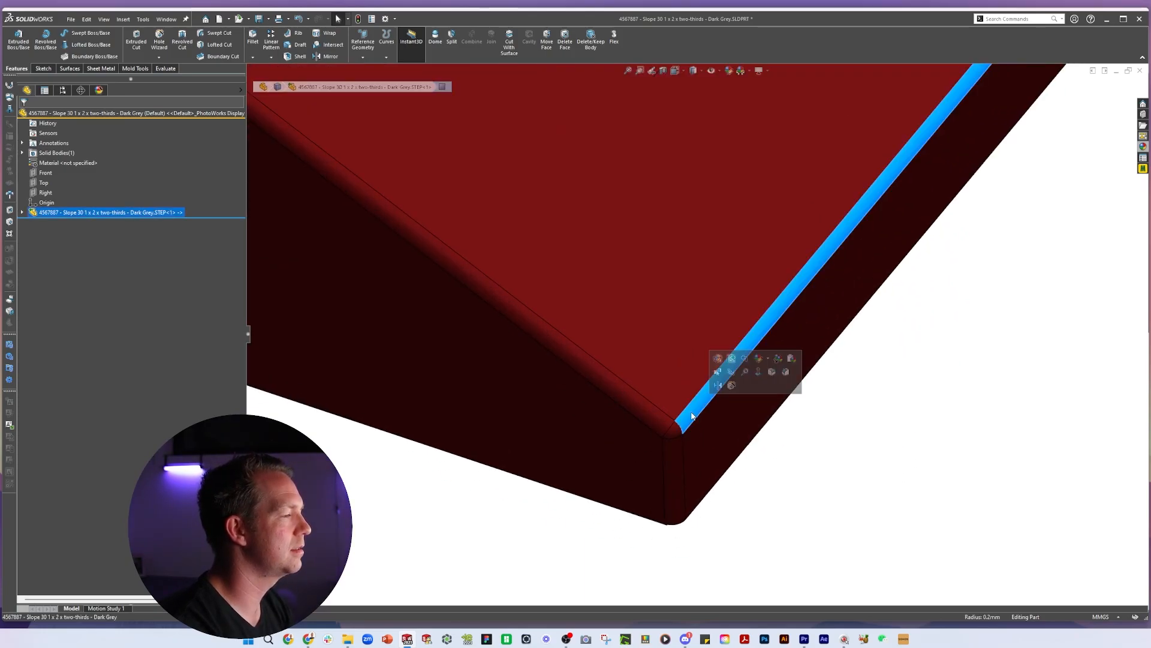
middle_drag(689, 412, 835, 233)
scroll(835, 233, up, 4)
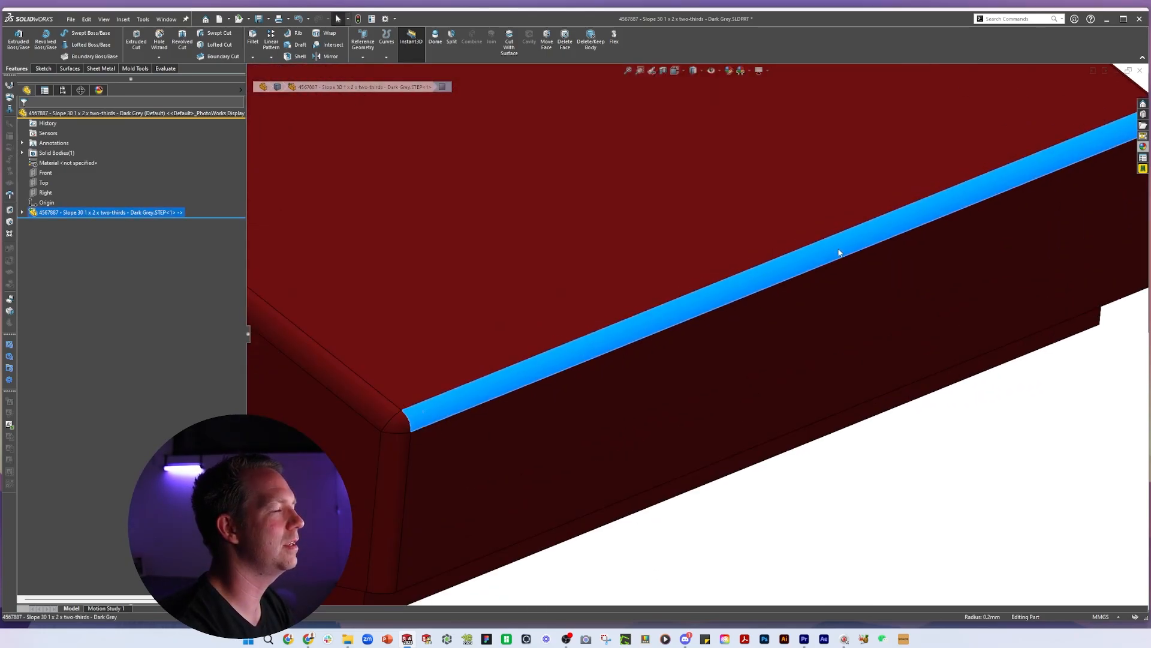
scroll(839, 253, up, 3)
scroll(838, 250, down, 3)
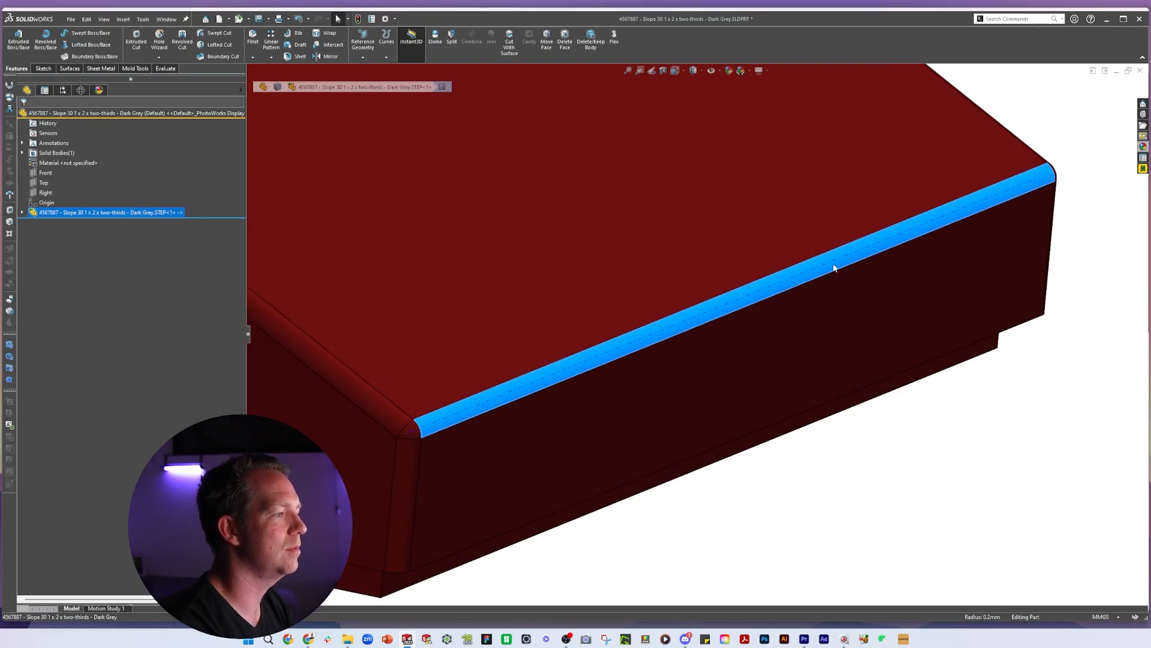
key(m)
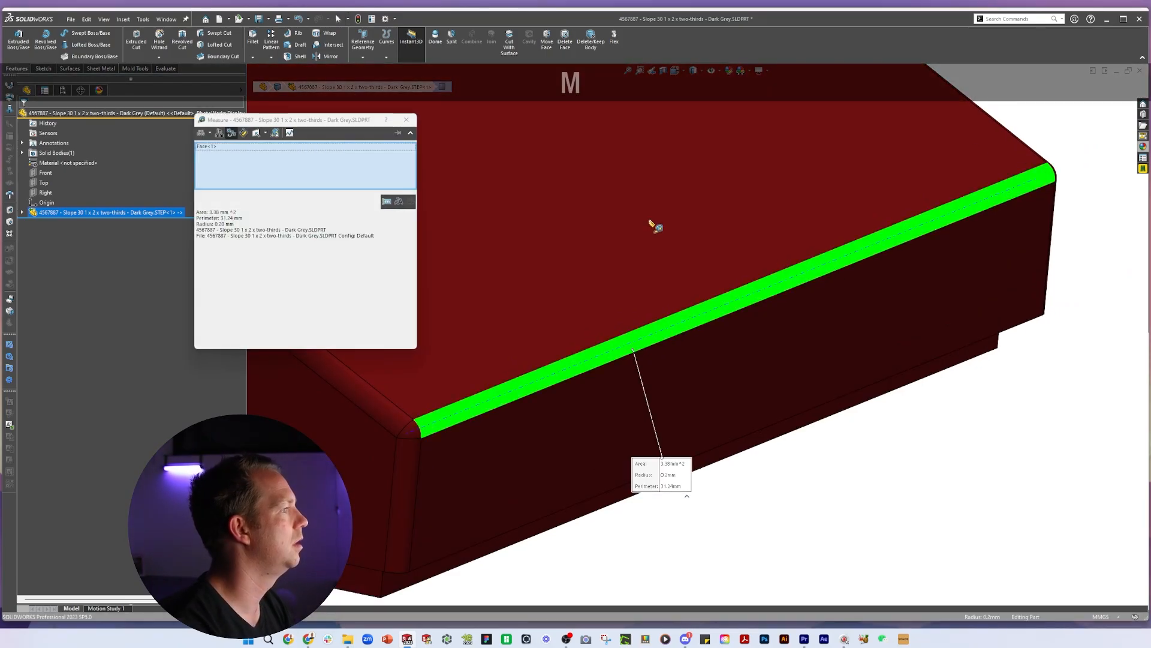
scroll(812, 491, up, 6)
click(807, 473)
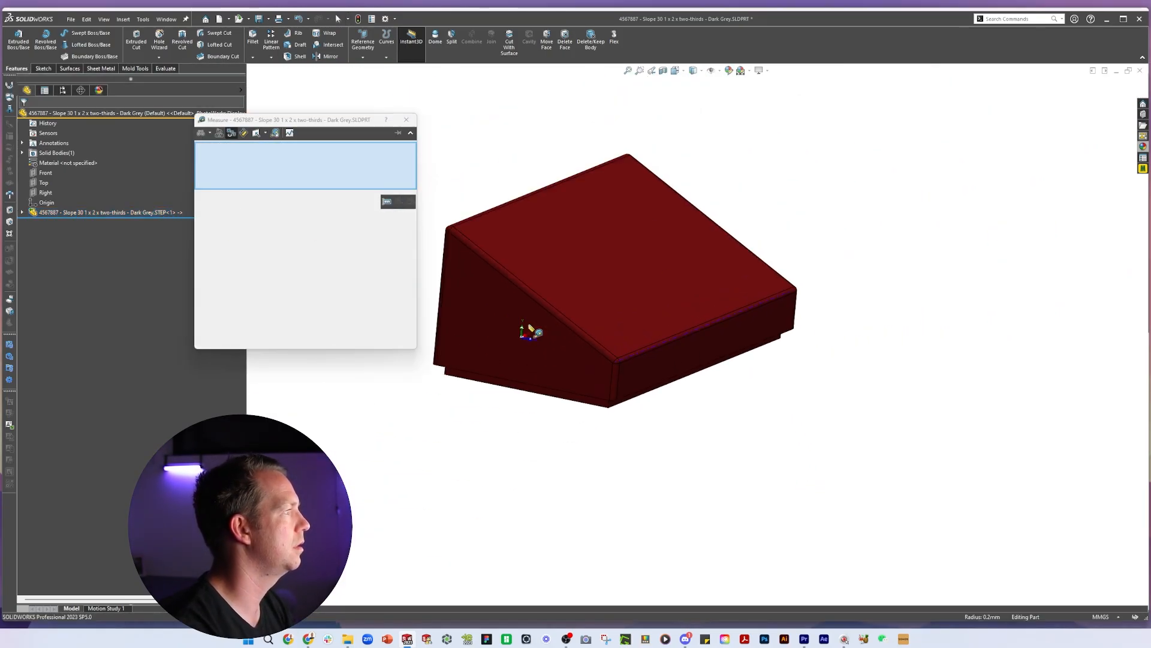
- Measure the fillet along the inclined edge on the slope's side
scroll(514, 276, down, 8)
click(508, 294)
scroll(507, 295, up, 3)
scroll(508, 295, down, 3)
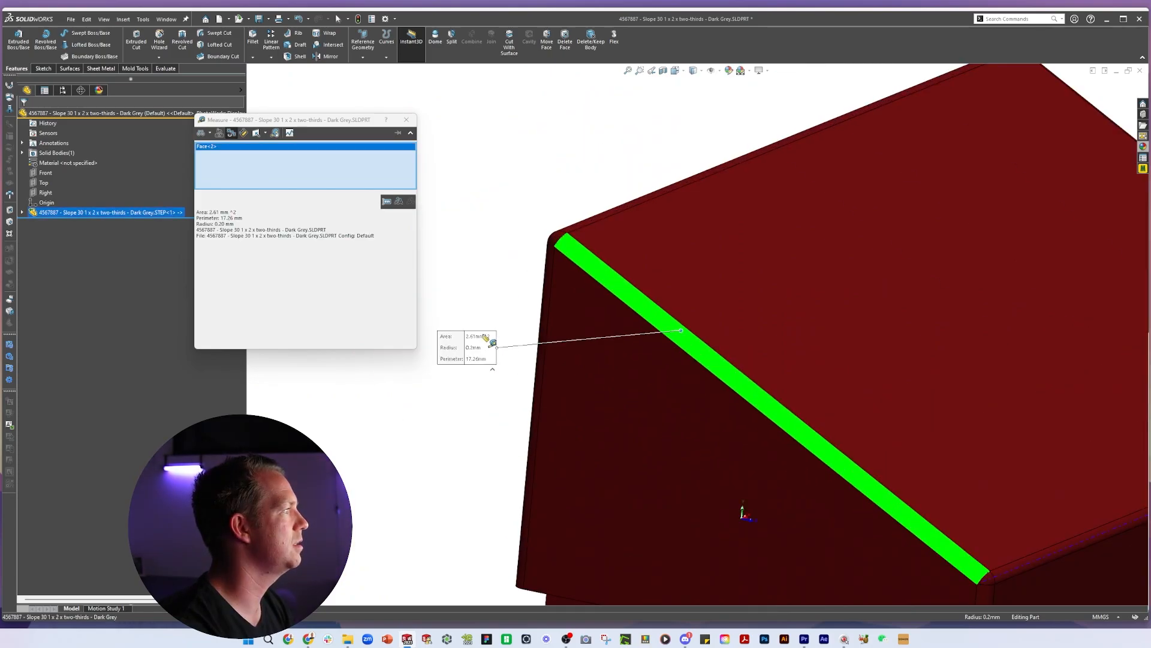
click(492, 287)
key(m)
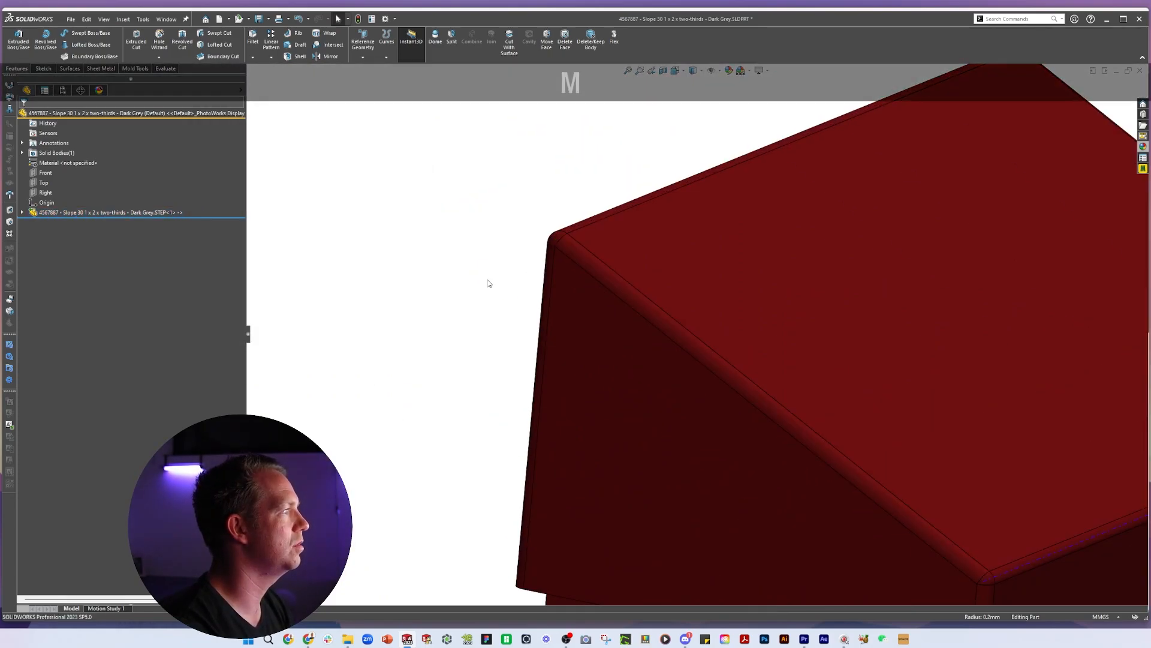
- Measure the fillet along the slope's upper rear edge
middle_drag(527, 282, 568, 225)
scroll(574, 280, up, 4)
key(m)
scroll(578, 226, down, 4)
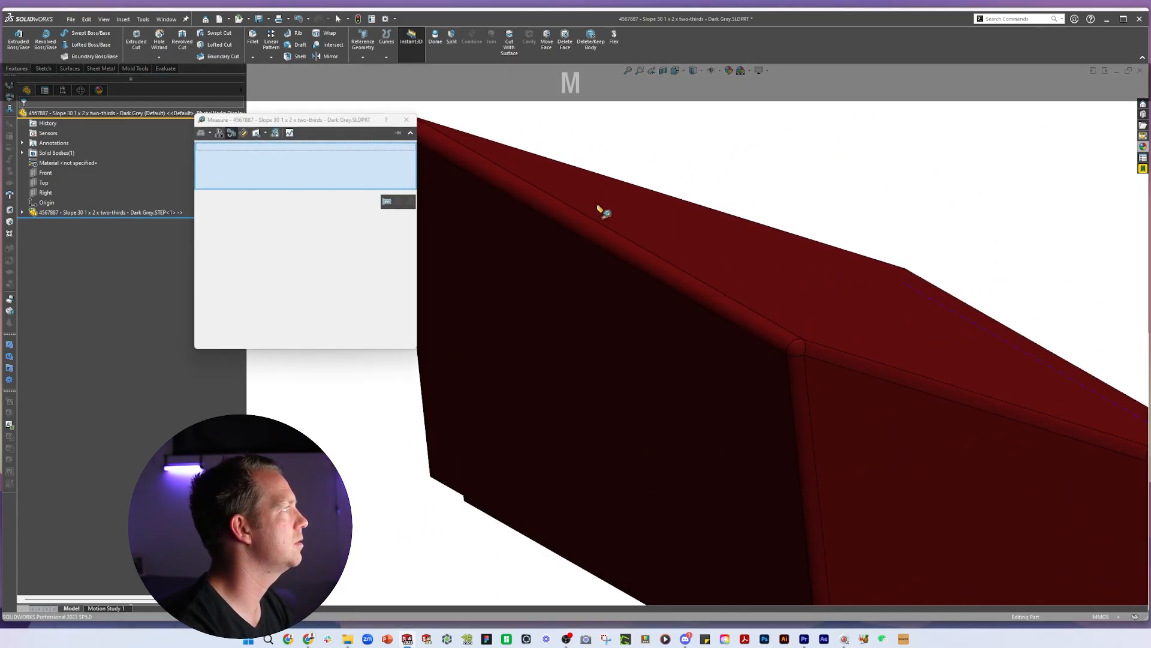
click(600, 252)
scroll(600, 252, up, 3)
scroll(528, 295, down, 2)
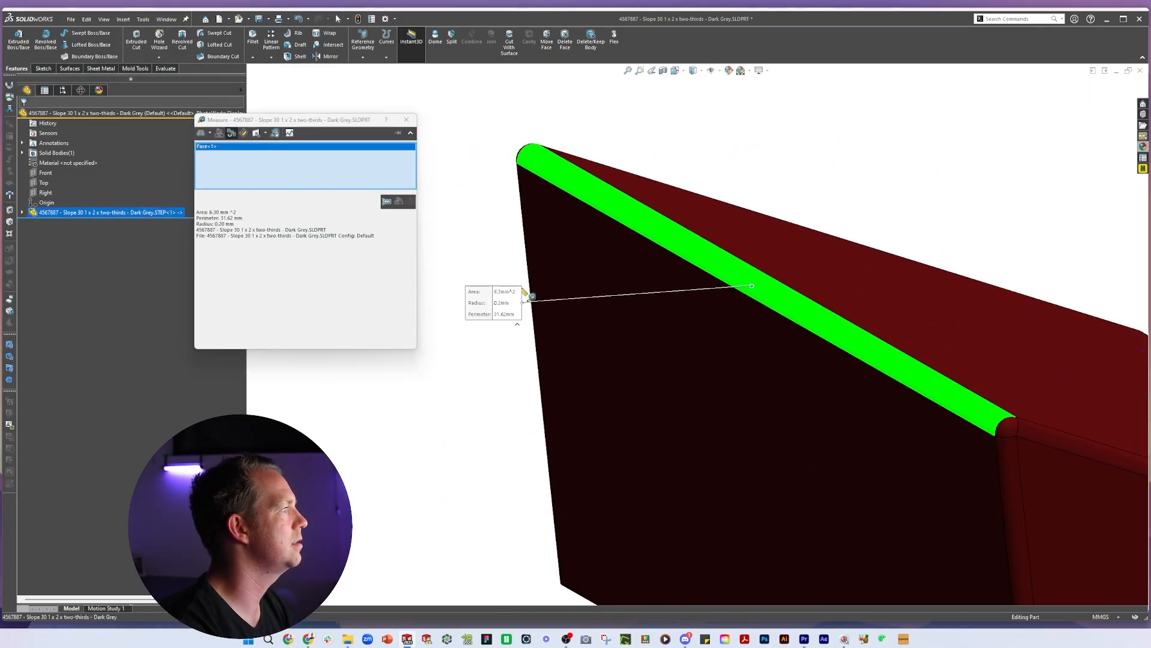
click(499, 376)
- Check the vertical rear corner fillet and finish measuring
scroll(499, 377, up, 3)
scroll(976, 498, down, 2)
scroll(750, 501, up, 3)
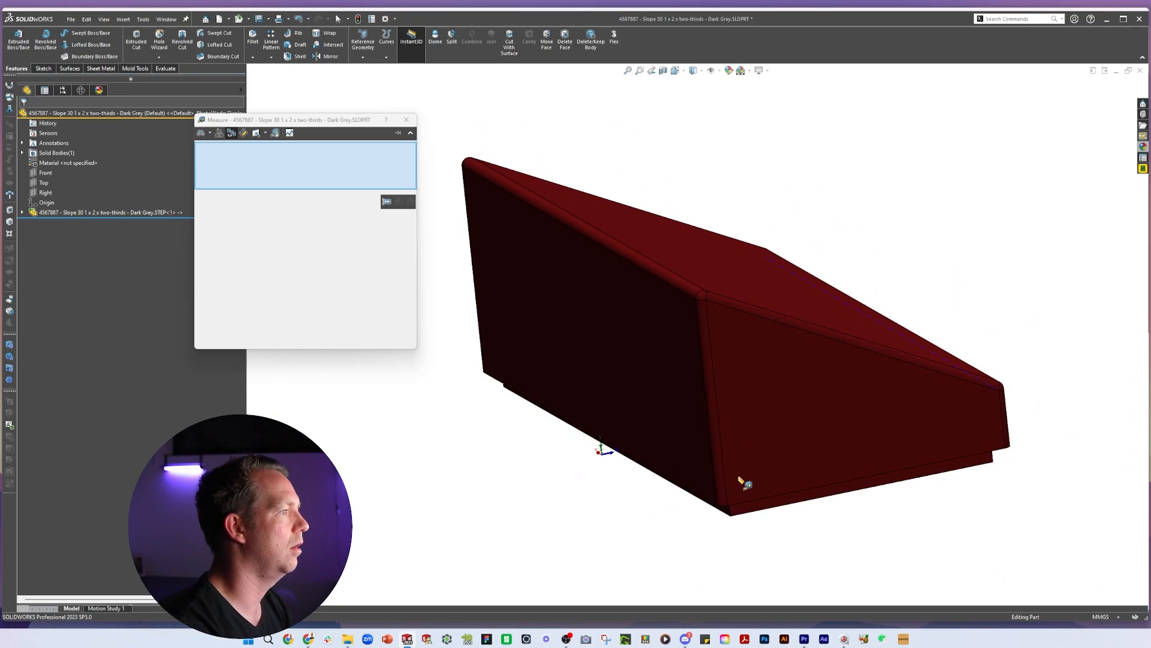
click(715, 438)
key(Escape)
click(700, 318)
key(Escape)
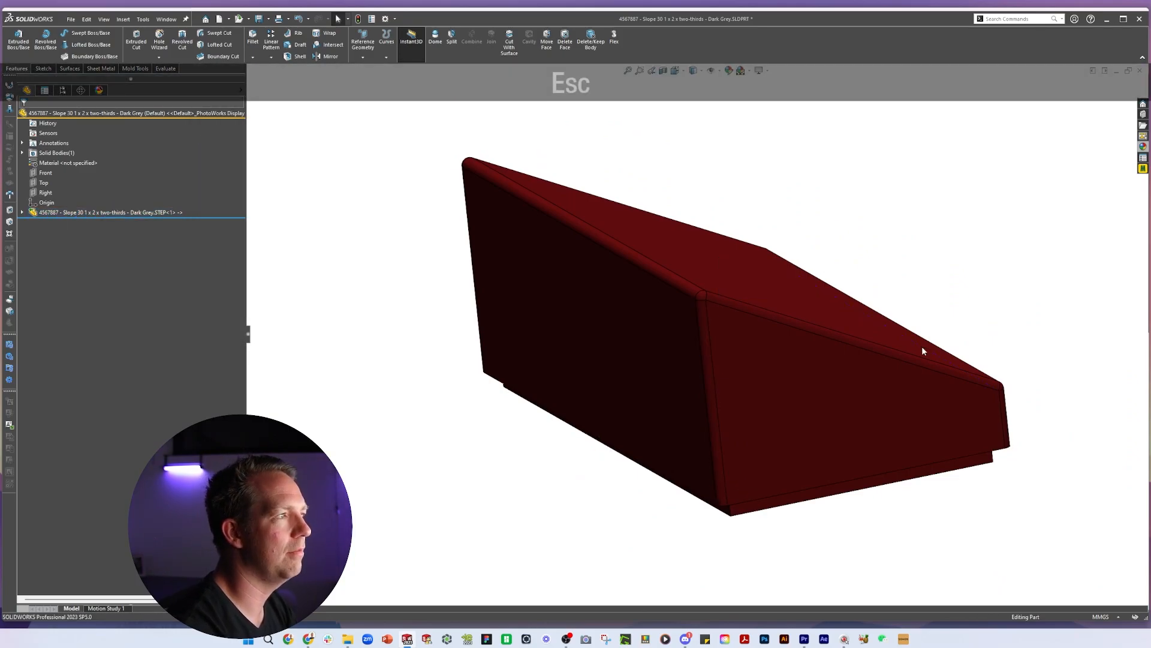
- Start Delete Face with Delete and Patch and select the fillet faces meeting at one front corner of the slope
middle_drag(922, 346, 720, 317)
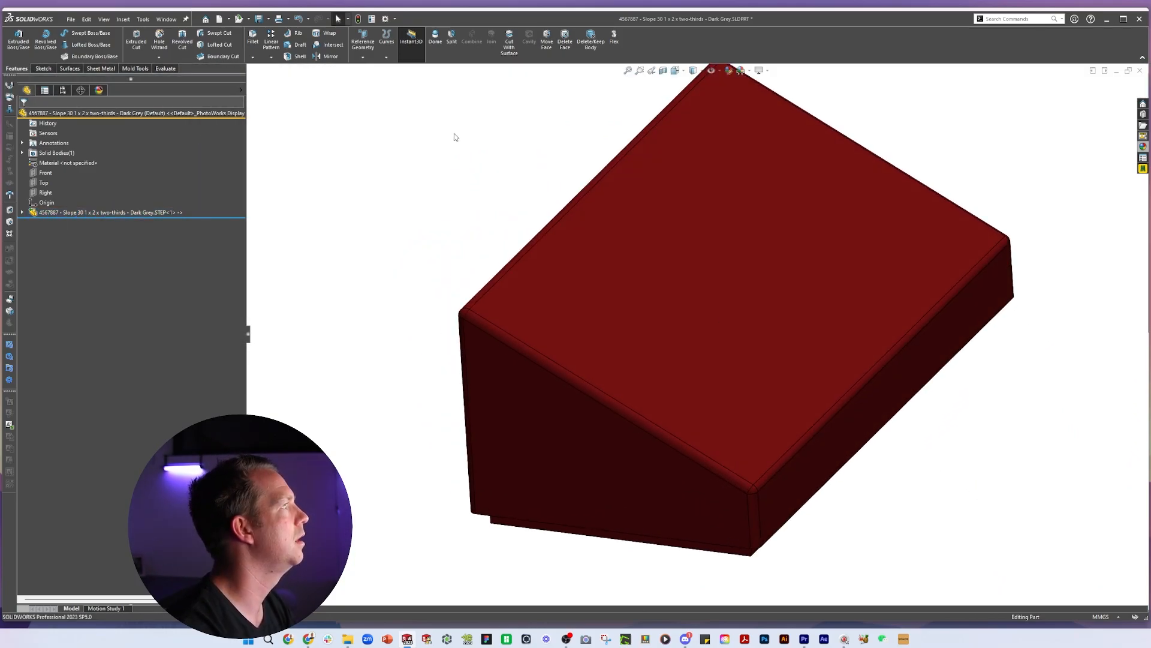
key(f)
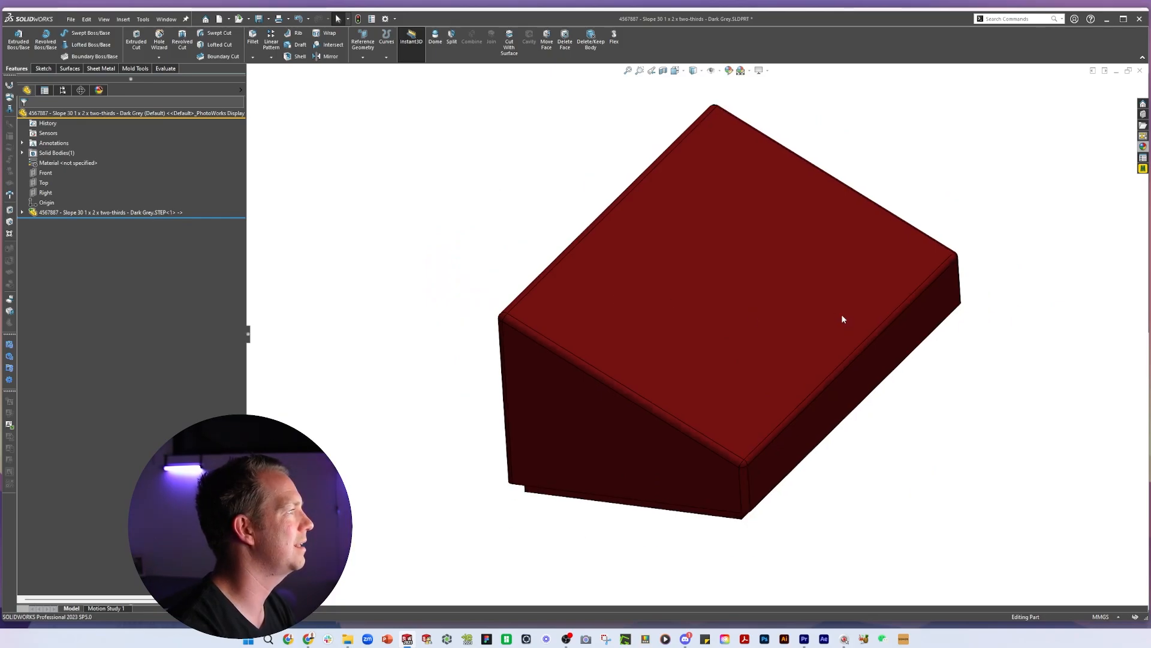
click(565, 42)
key(Escape)
key(space)
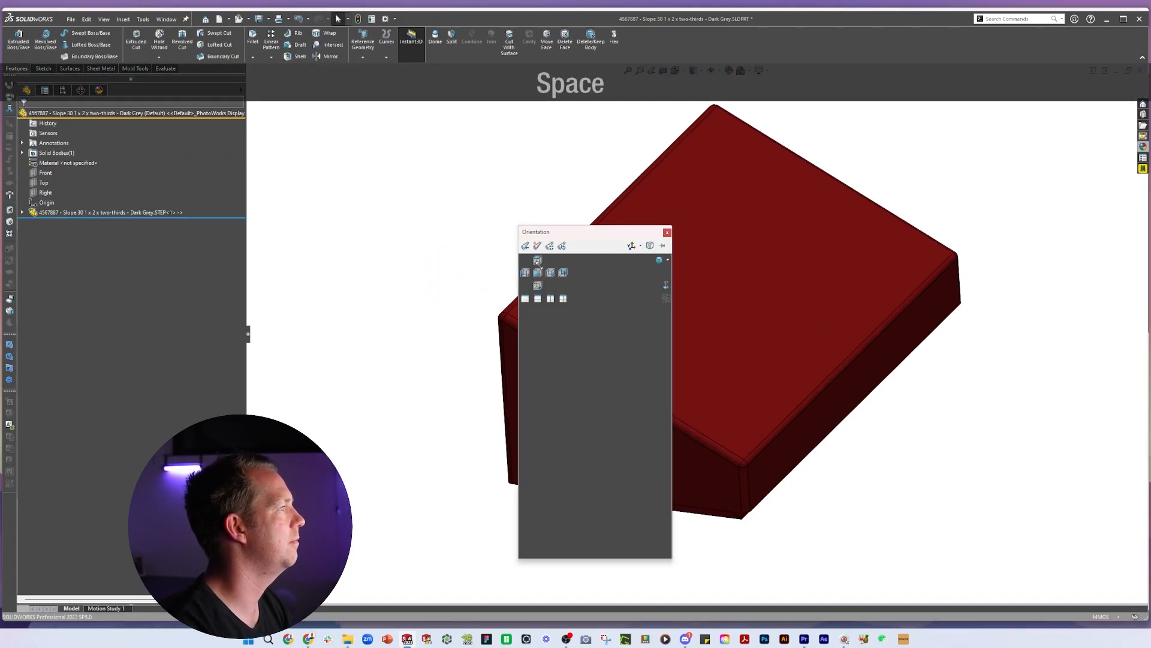
click(529, 277)
click(565, 41)
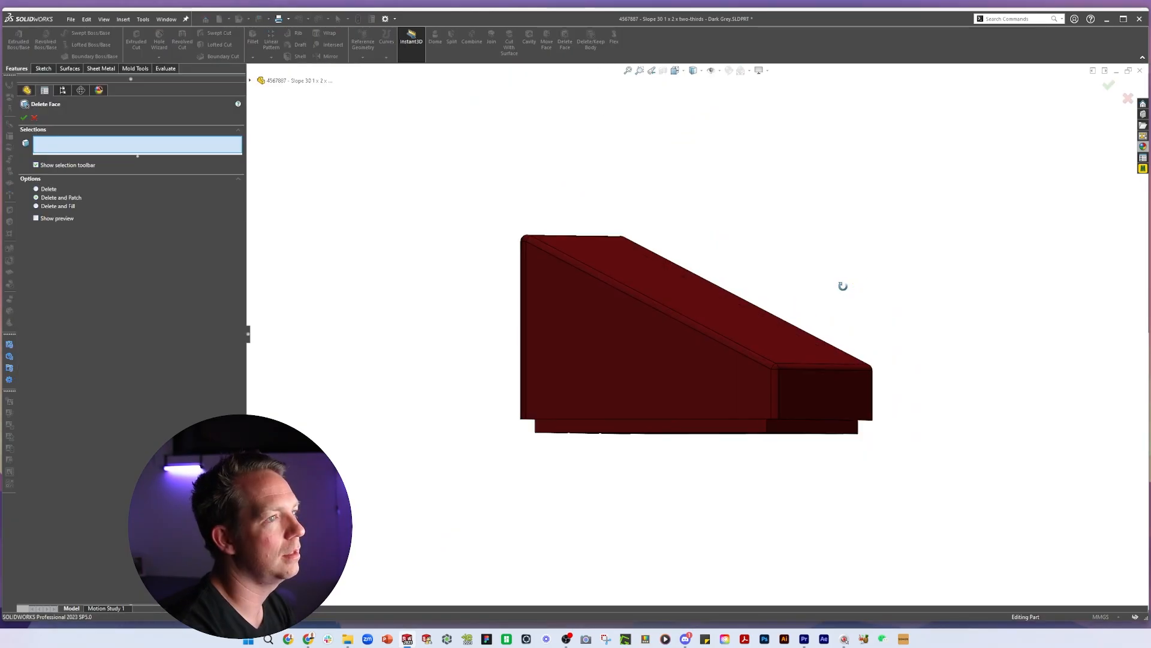
middle_drag(842, 285, 760, 378)
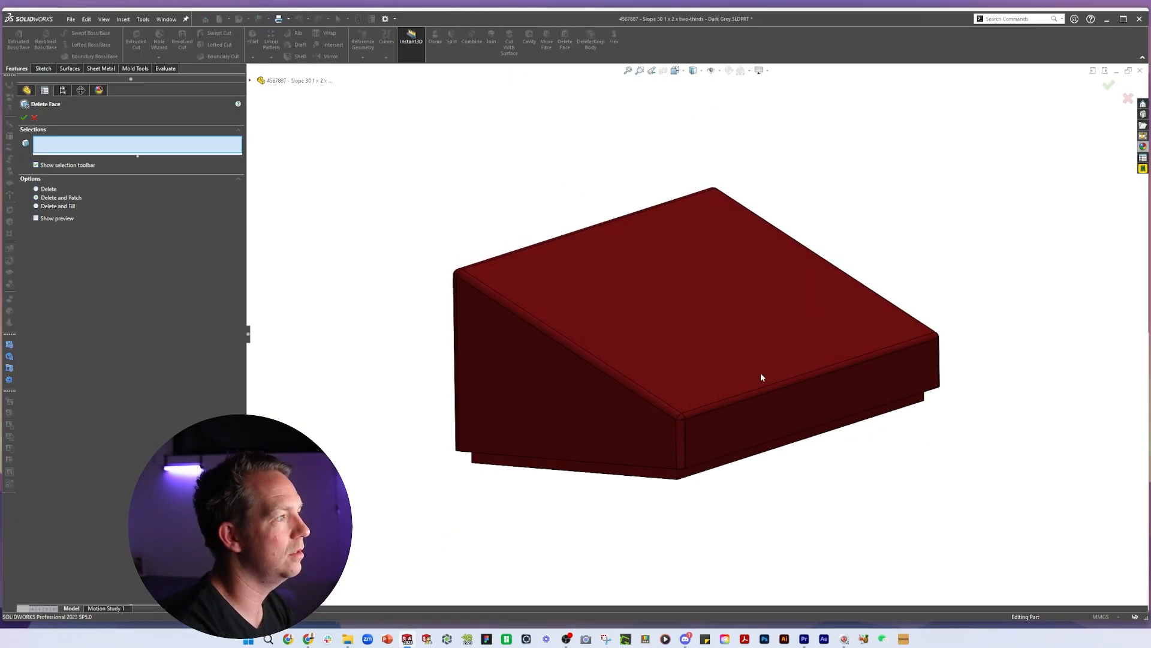
middle_drag(693, 333, 654, 367)
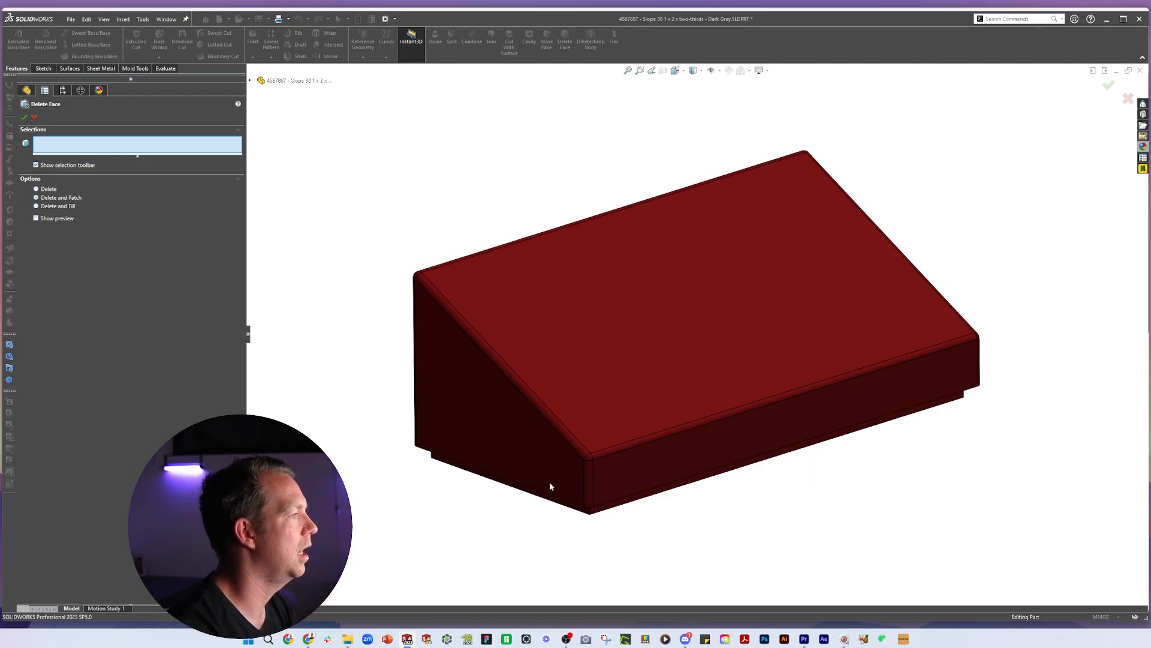
scroll(550, 480, down, 5)
click(611, 417)
click(609, 415)
click(548, 337)
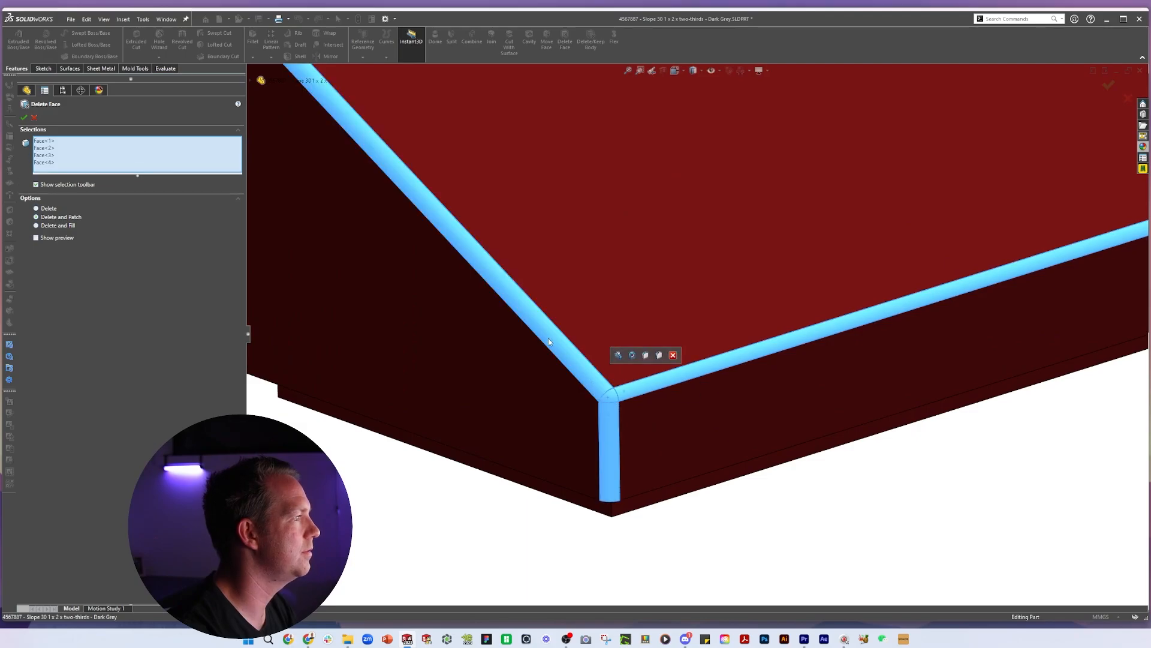
- Include the same end's rear corner fillets, plus the front edge and front corner fillets, in the Delete Face selection
scroll(548, 337, up, 5)
middle_drag(549, 337, 537, 246)
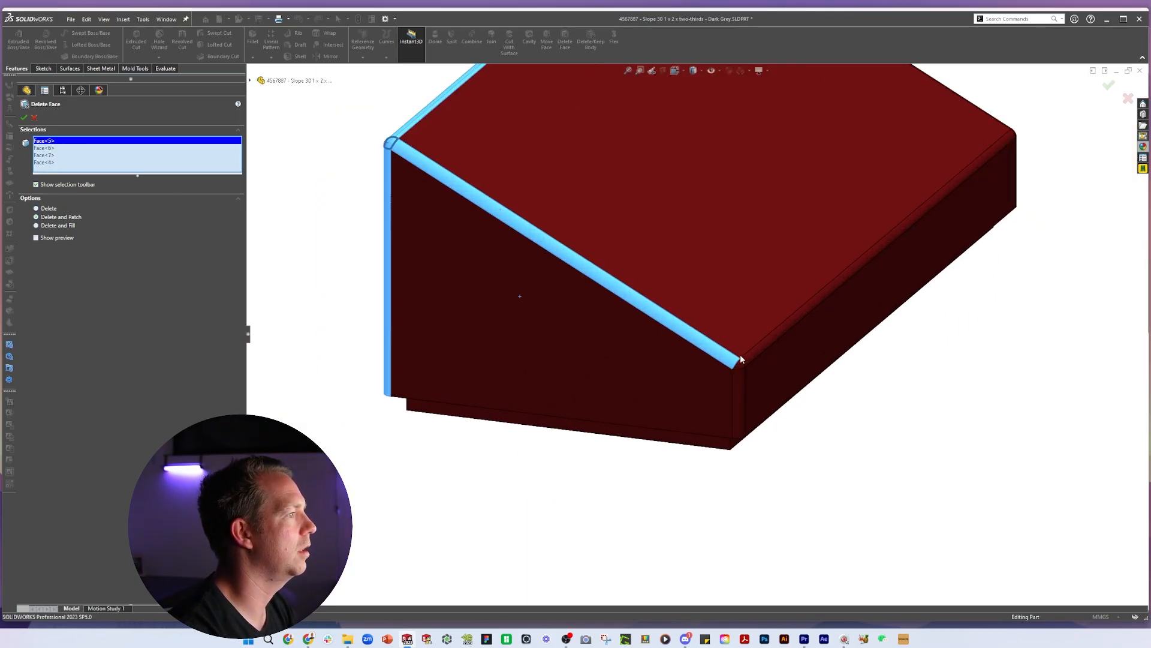
scroll(743, 353, down, 2)
click(746, 354)
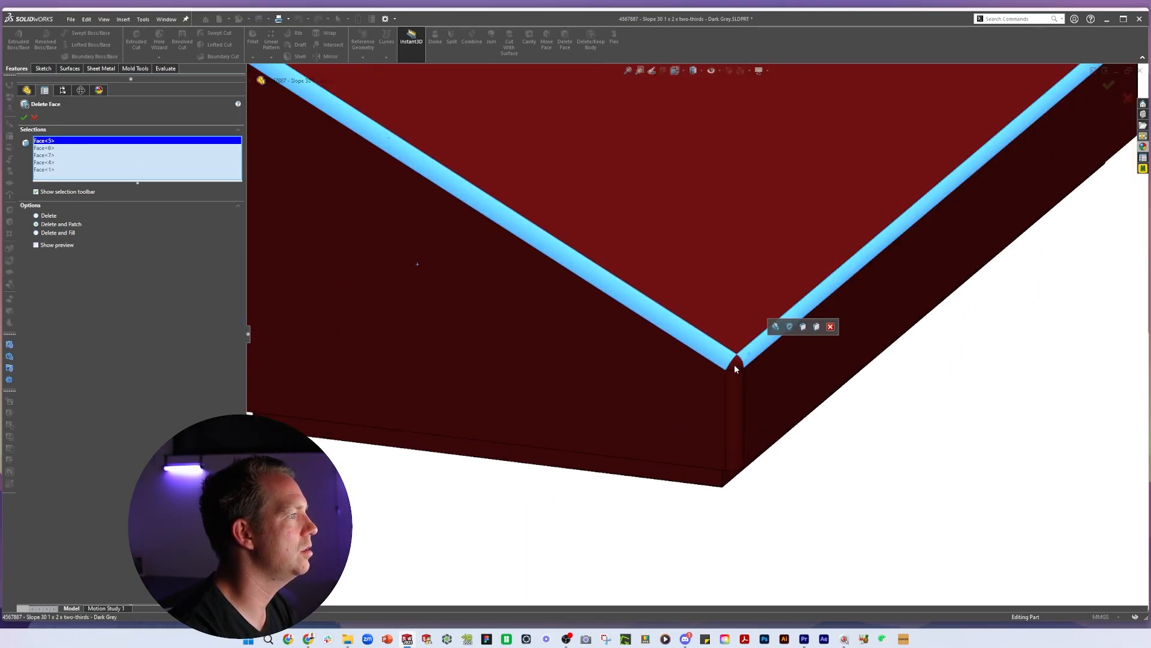
click(735, 363)
click(731, 422)
- Add the inclined, corner and vertical fillet faces at the opposite front corner to the Delete Face selection
scroll(732, 422, up, 5)
scroll(671, 313, down, 5)
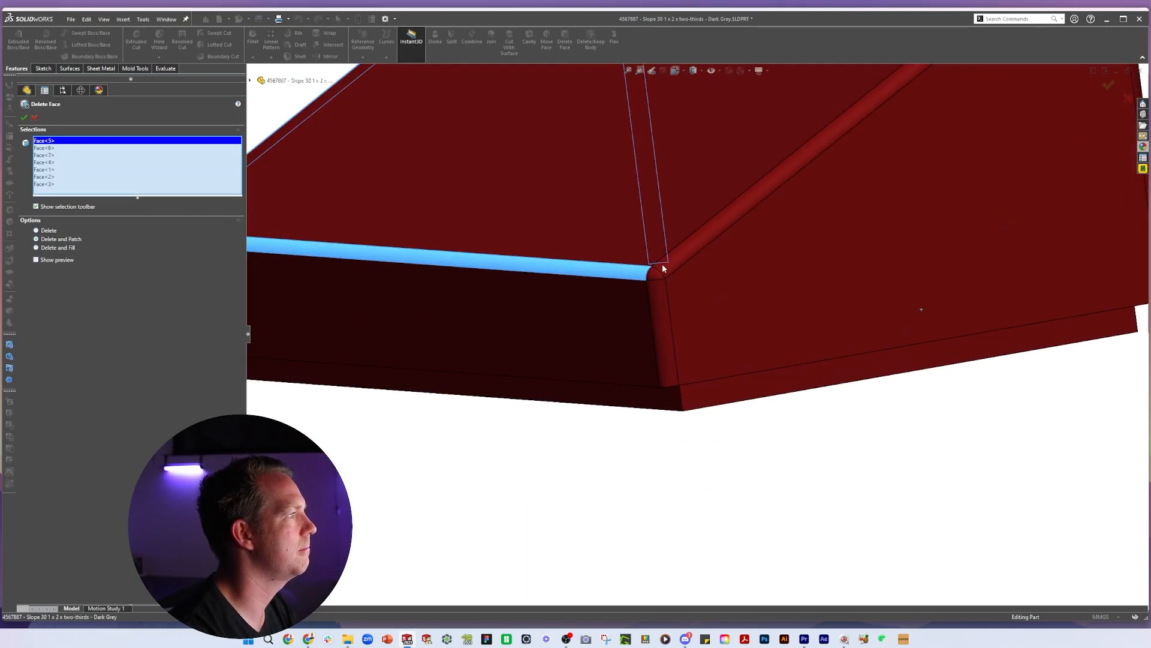
click(664, 266)
click(656, 273)
click(663, 316)
- Add the remaining rear corner's fillet faces and delete and patch all the selected faces
scroll(662, 314, up, 5)
middle_drag(600, 246, 636, 308)
scroll(637, 309, down, 2)
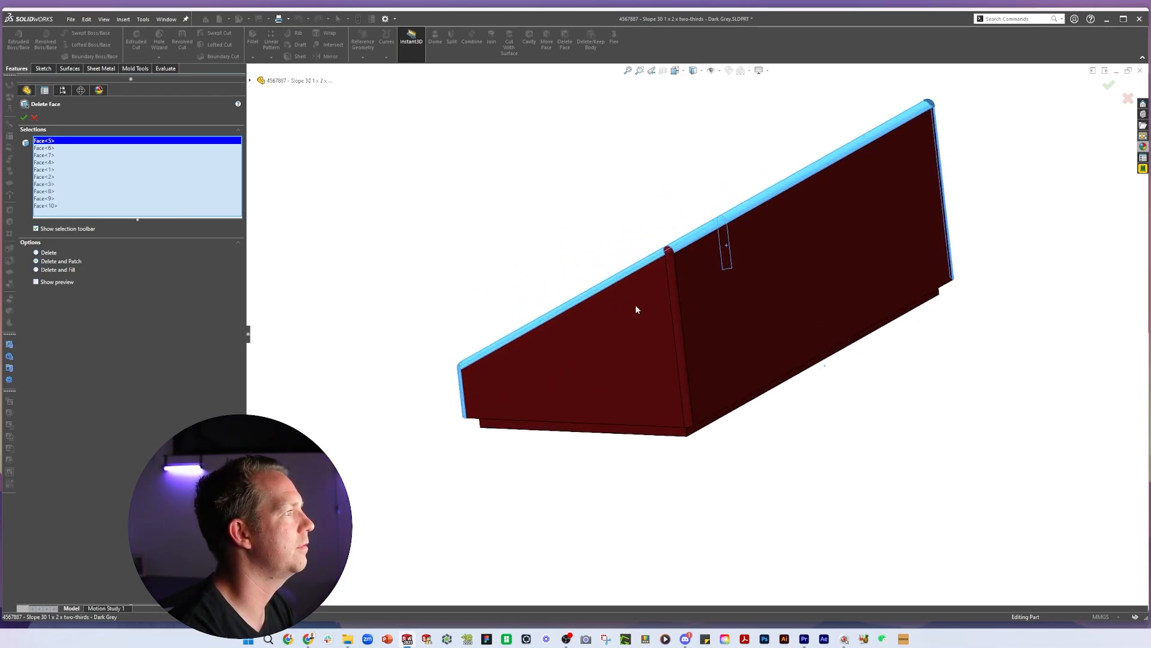
click(667, 253)
click(670, 264)
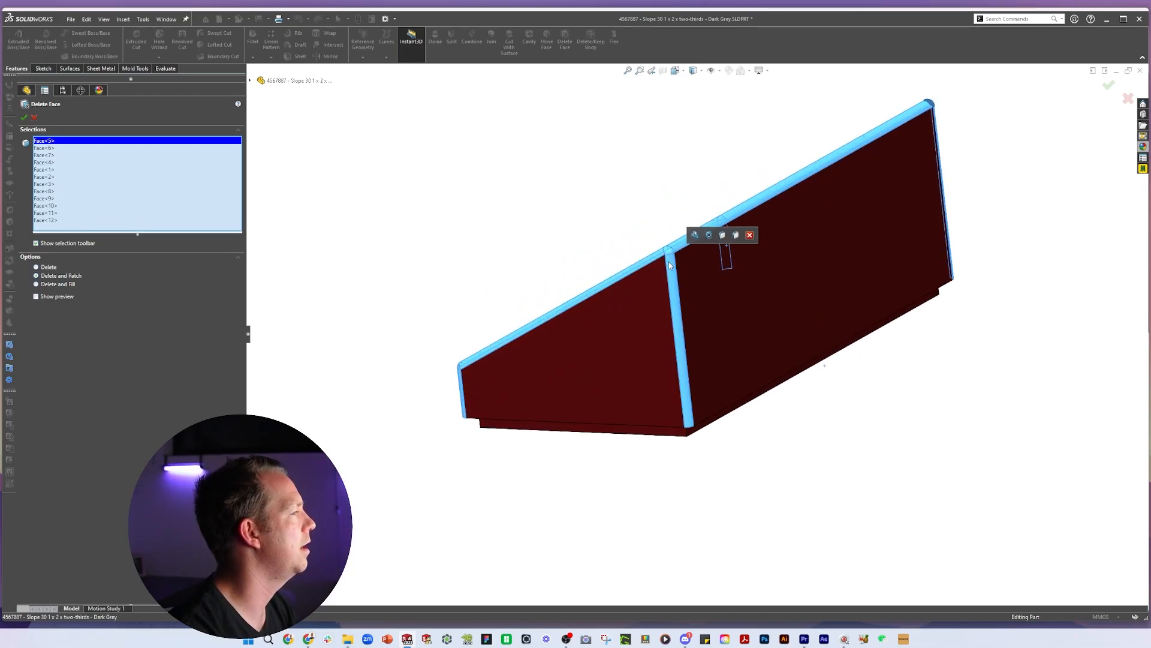
click(24, 117)
key(ctrl+7)
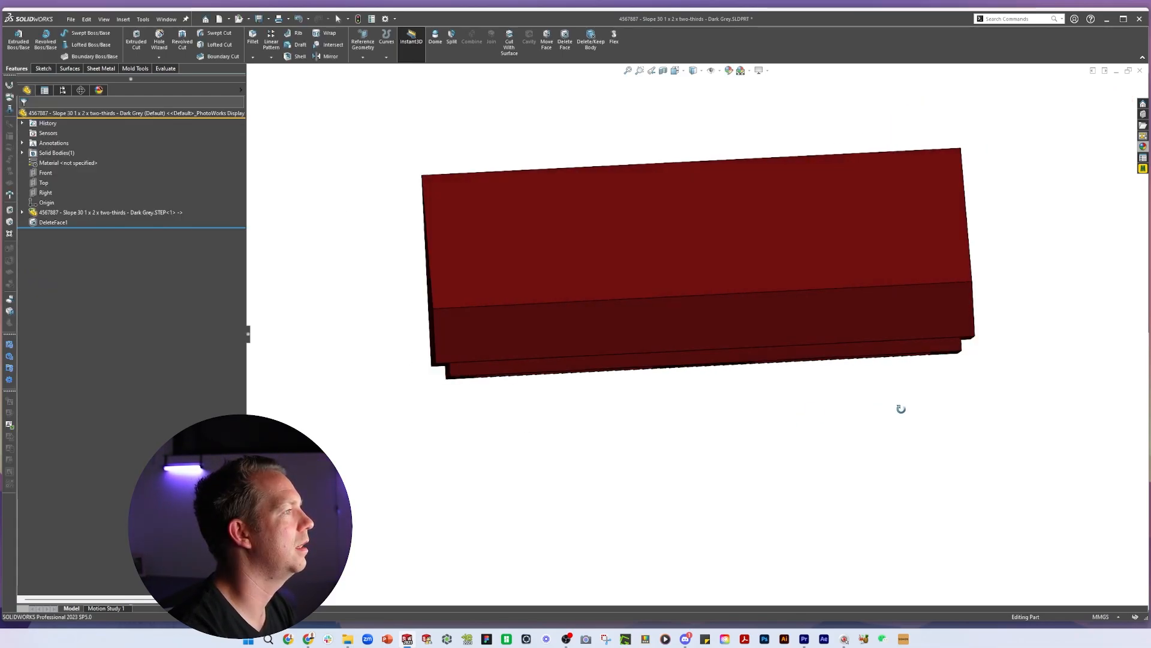
scroll(906, 205, down, 2)
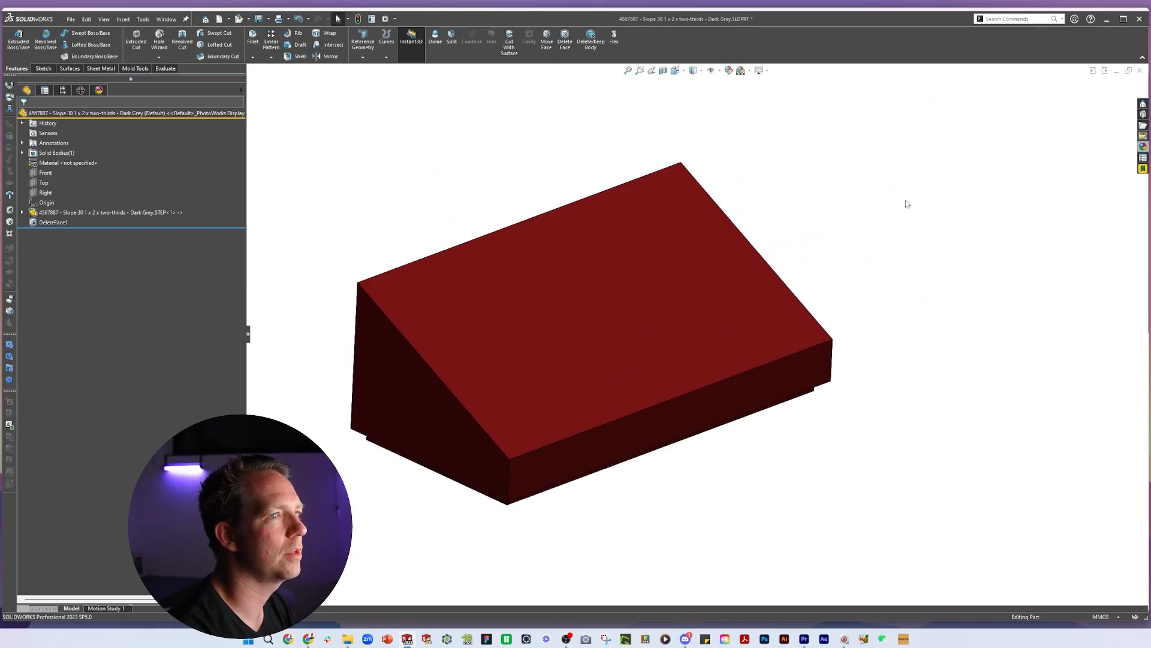
- Start a sketch on the Right plane, viewing the slope's side profile
click(556, 326)
middle_drag(611, 424, 802, 483)
click(797, 466)
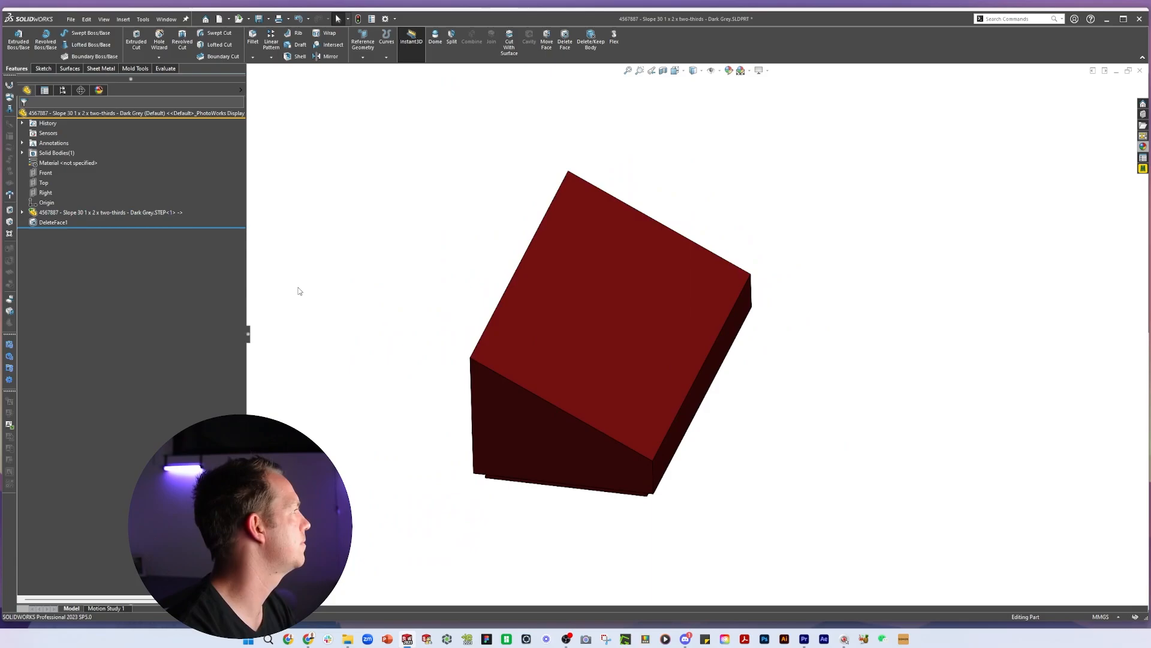
key(z)
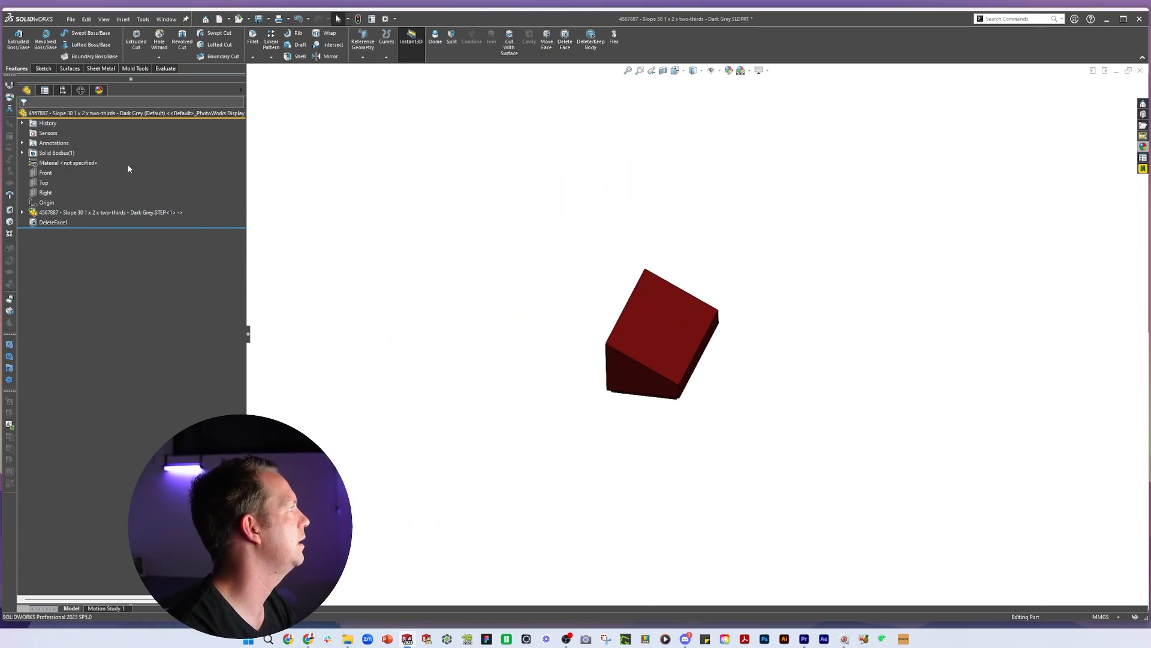
click(42, 193)
mouse_move(689, 320)
middle_down()
mouse_move(622, 363)
mouse_move(632, 367)
mouse_move(683, 278)
middle_up()
click(42, 195)
click(55, 169)
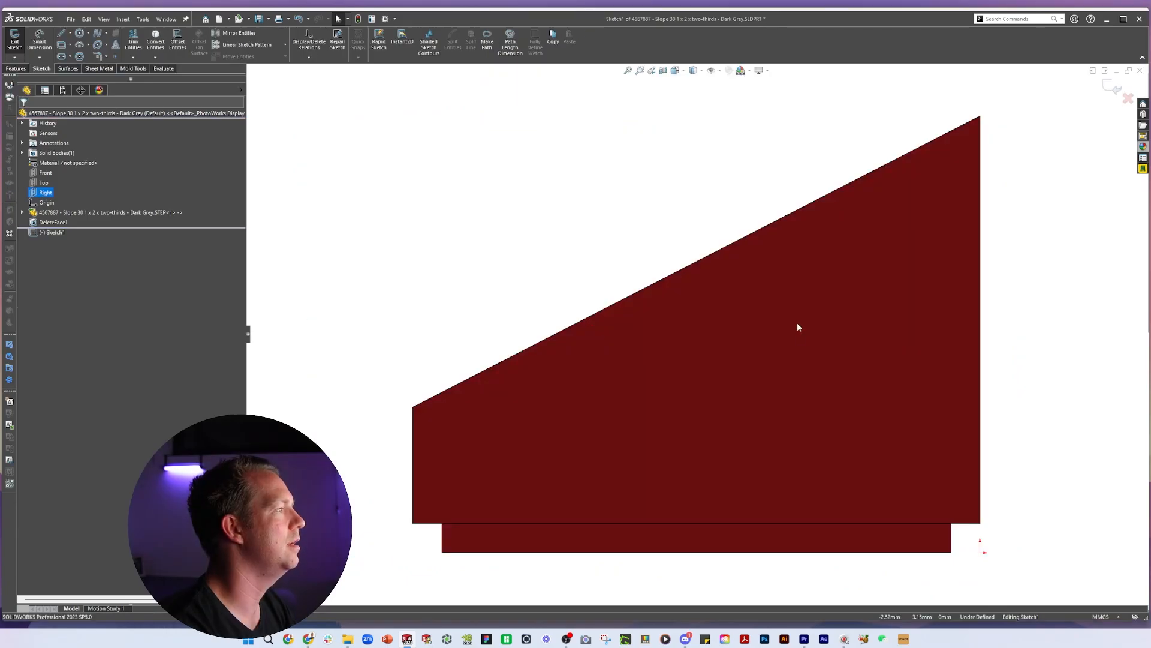
scroll(828, 348, up, 4)
click(890, 347)
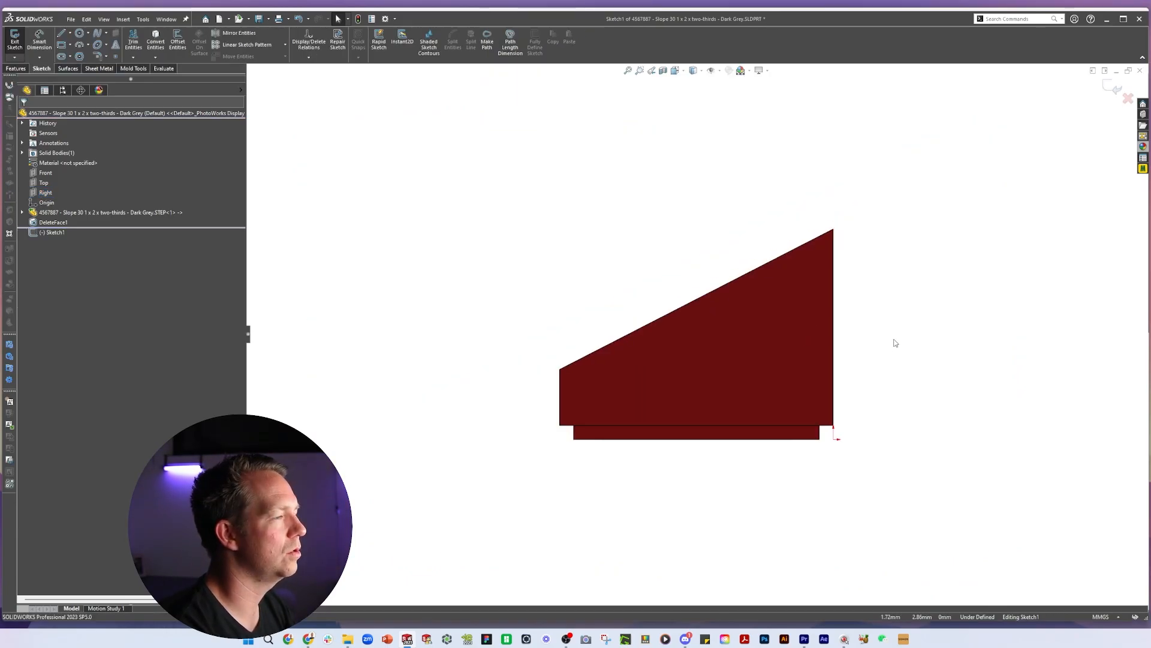
- Trace the slope's outer side profile from the origin with a closed line outline, using a straight base across the bottom step
key(l)
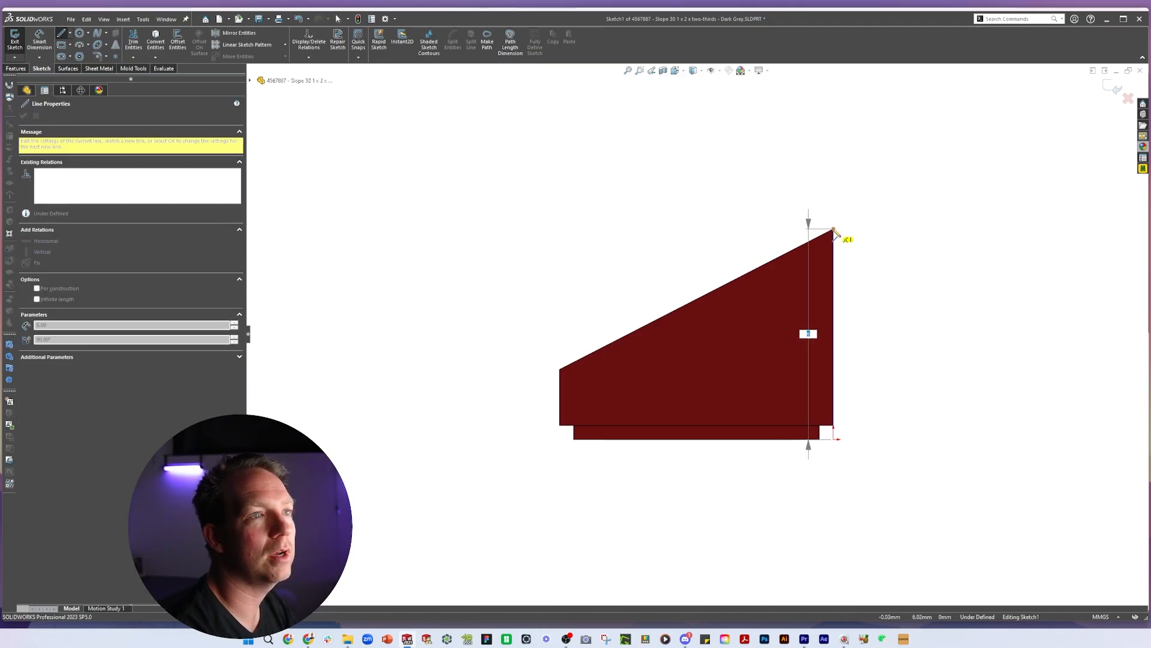
click(834, 229)
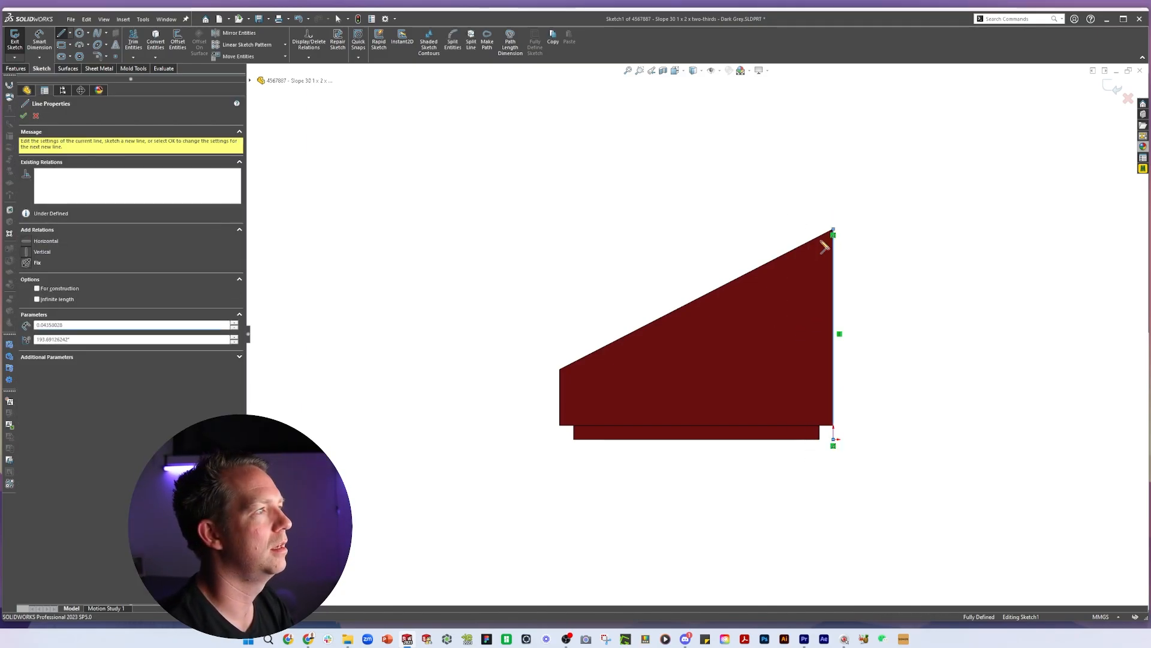
click(560, 372)
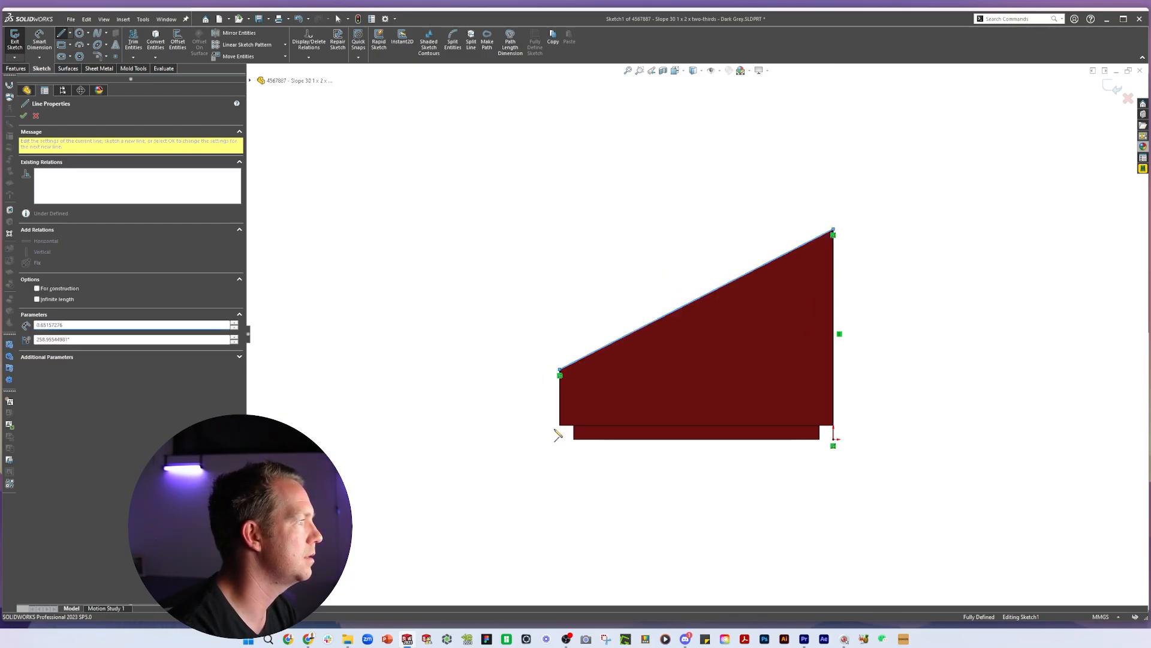
key(Escape)
key(Escape)
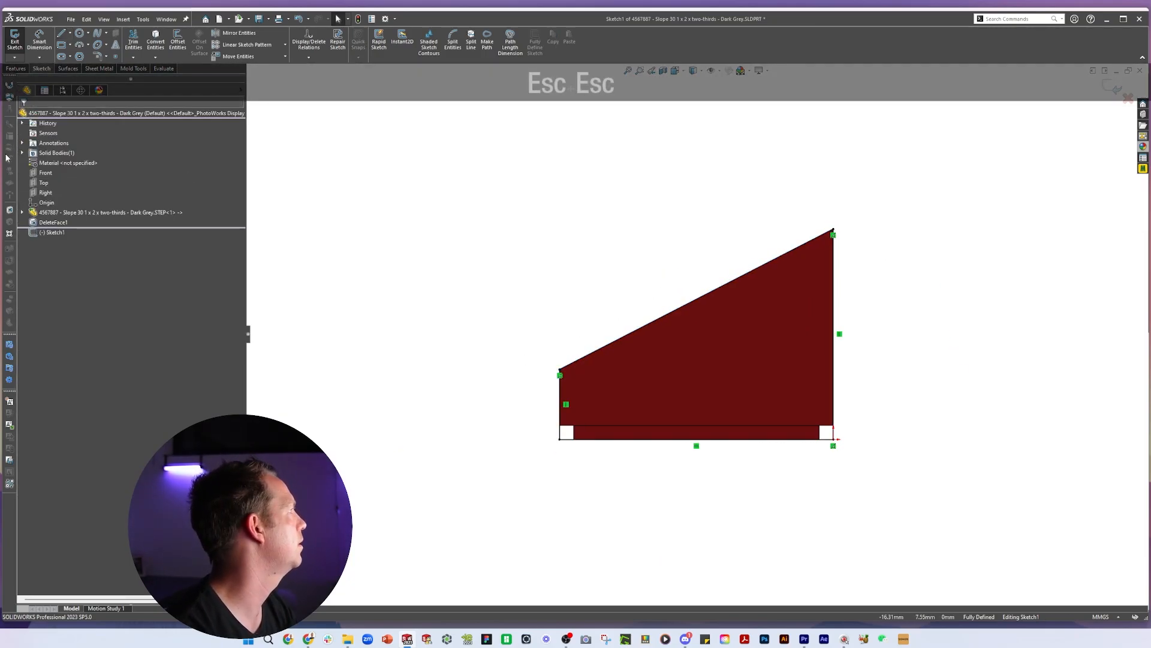
- Make the imported DeleteFace1 solid body transparent through its display settings
click(23, 153)
click(241, 90)
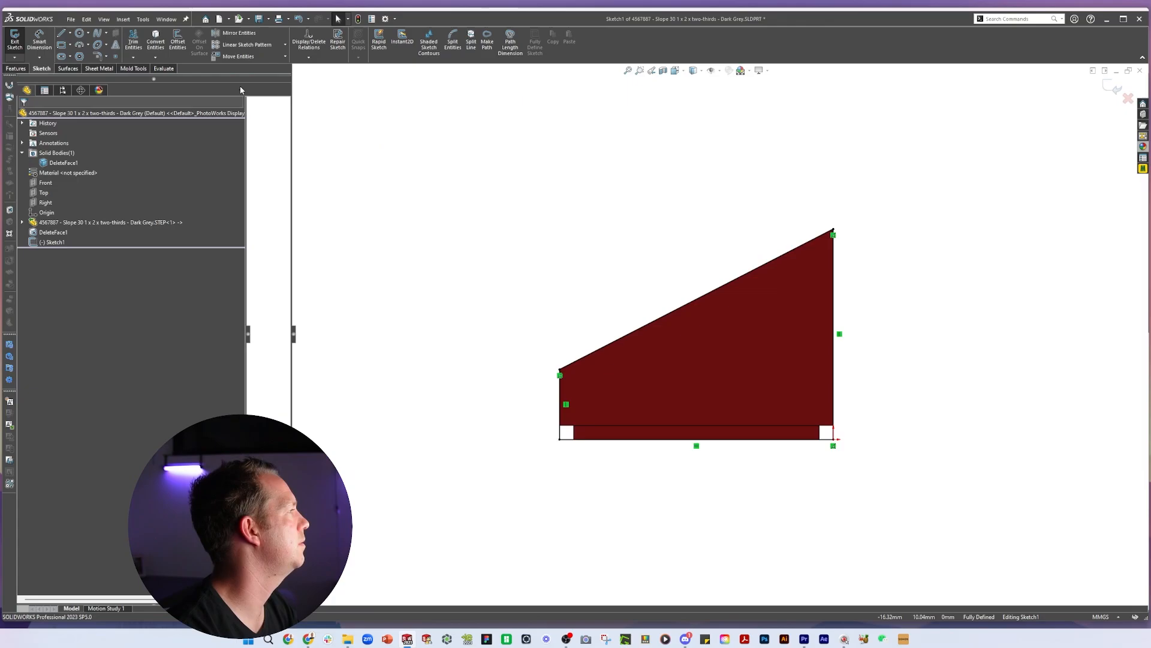
click(285, 163)
click(470, 176)
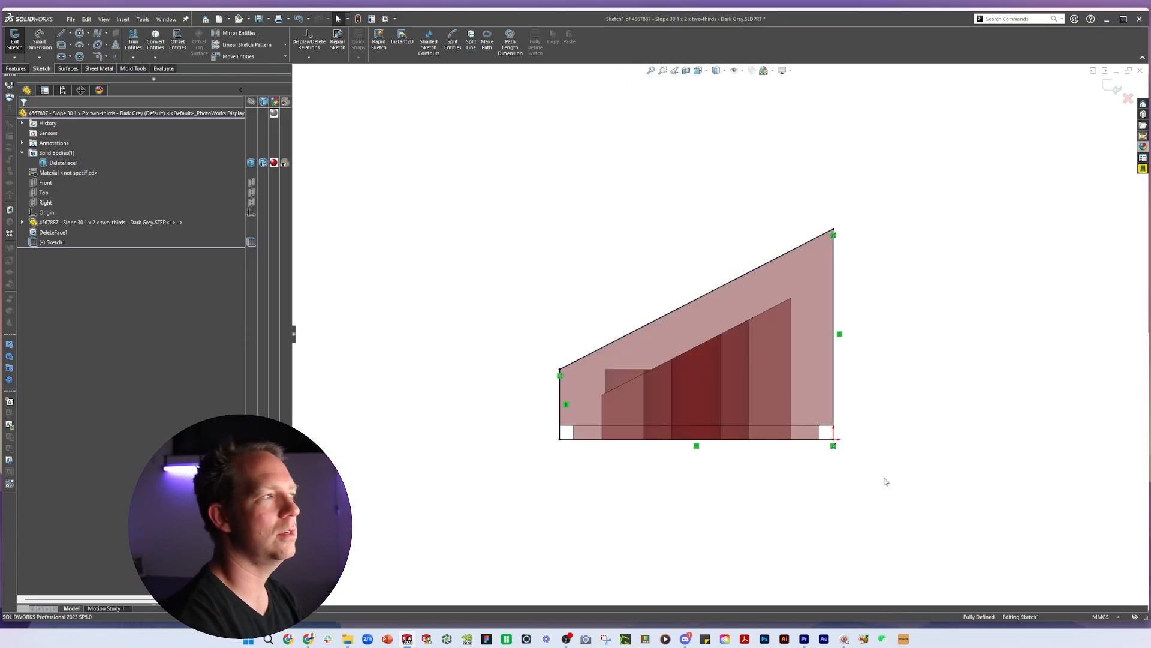
scroll(700, 354, down, 2)
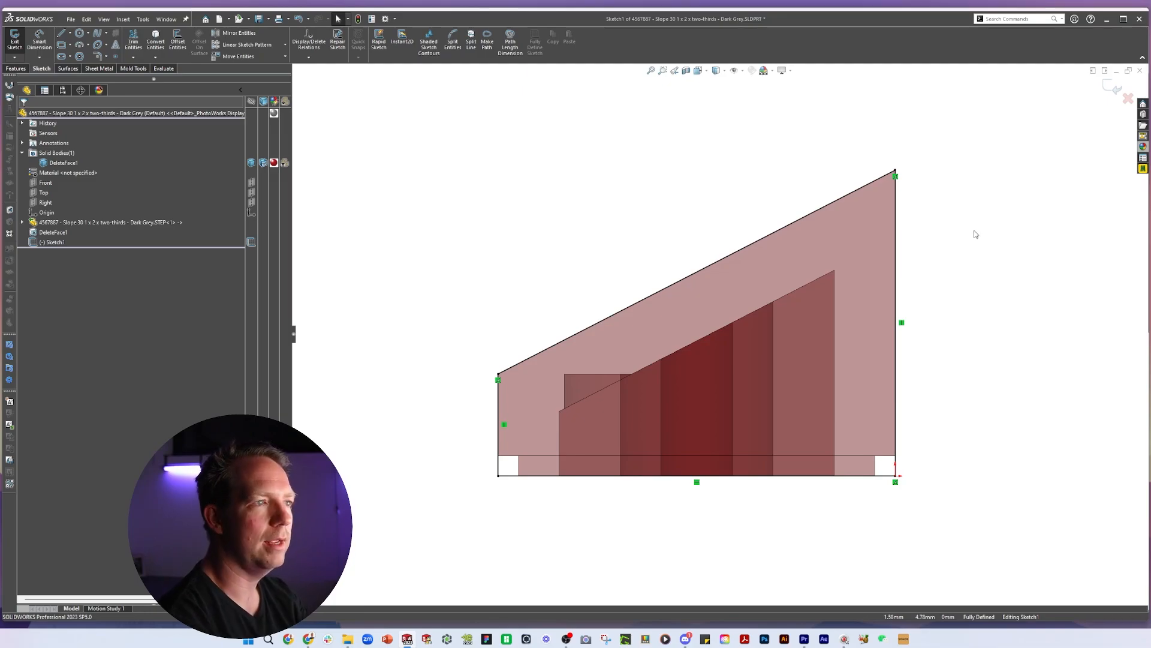
- Delete the coincident relations tying the profile's upper corners to the imported body
click(895, 175)
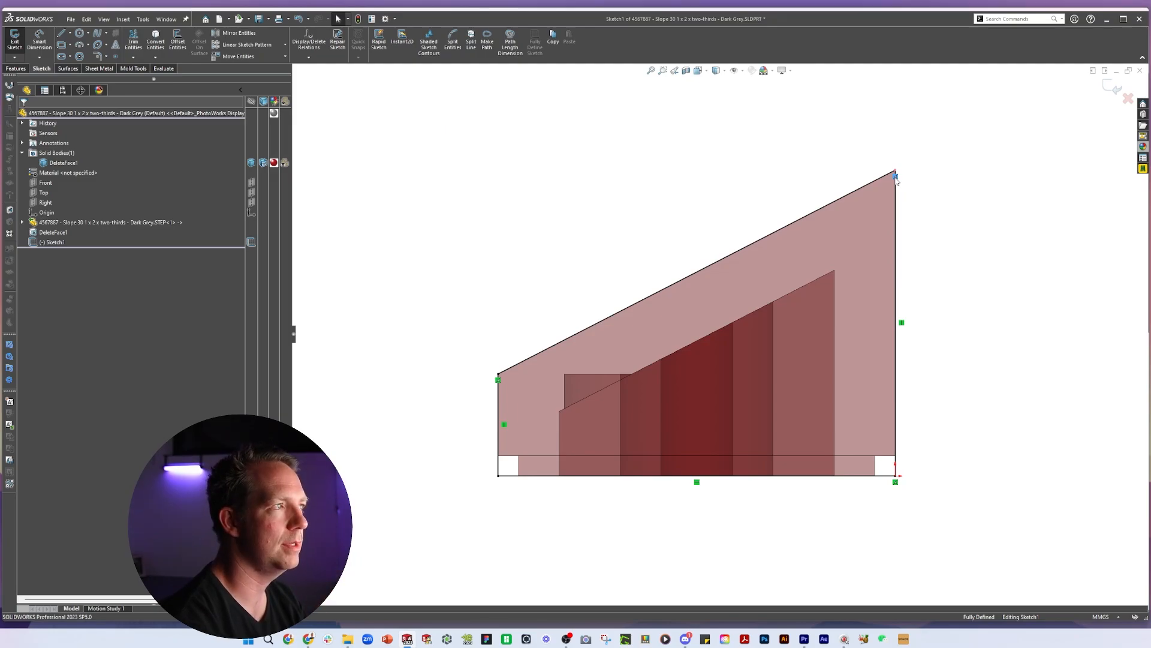
click(962, 207)
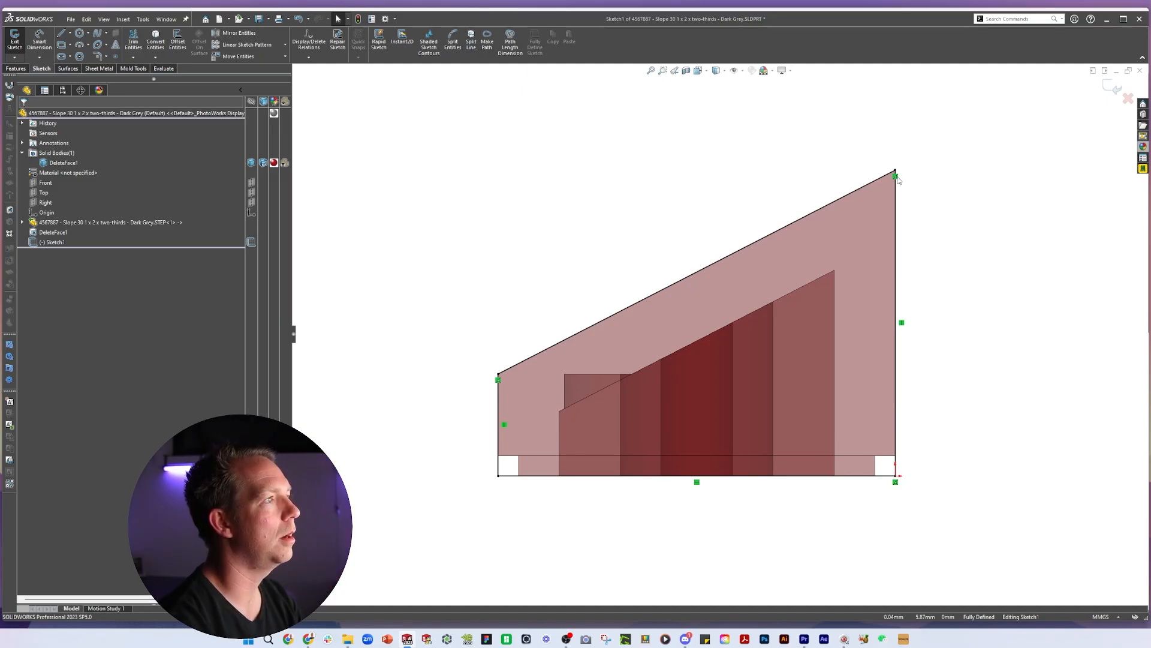
key(Delete)
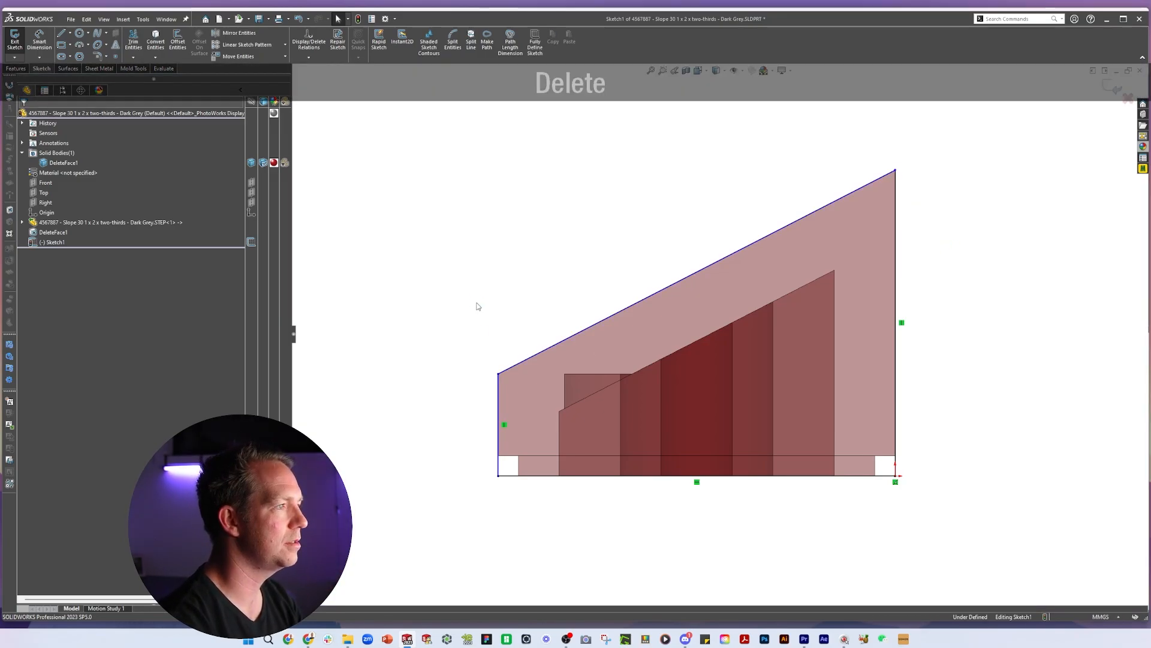
- Fully define the sketch with calculated baseline dimensions from the origin, and move the overall height dimension beside the tall vertical edge
right_drag(478, 306, 478, 264)
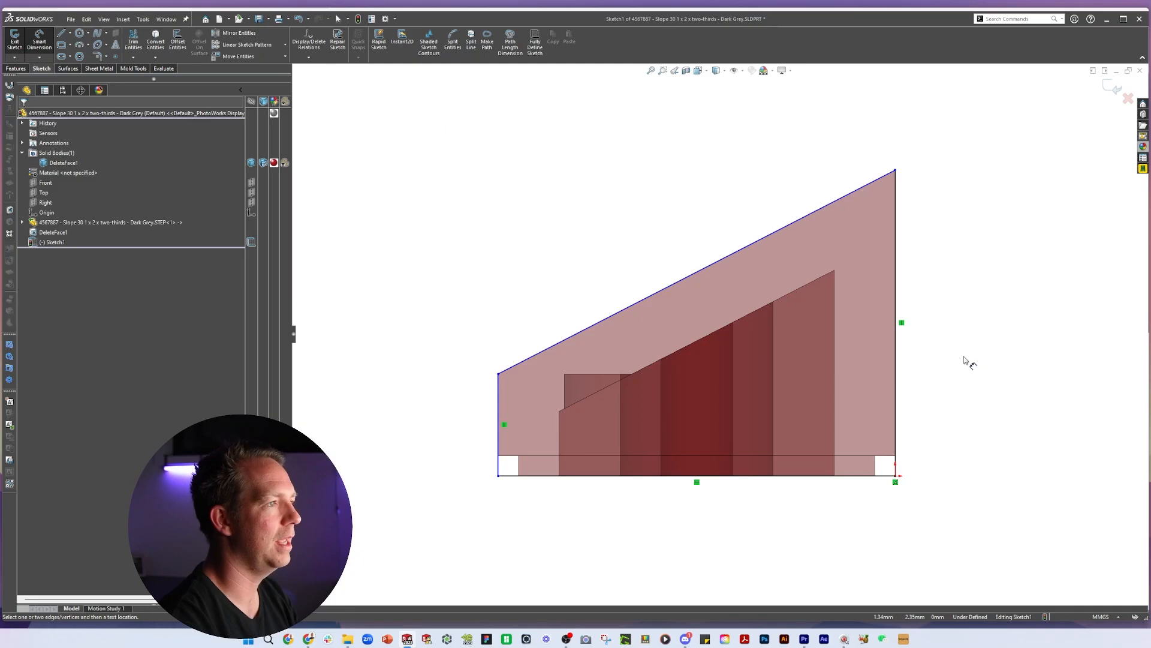
key(Escape)
right_click(966, 319)
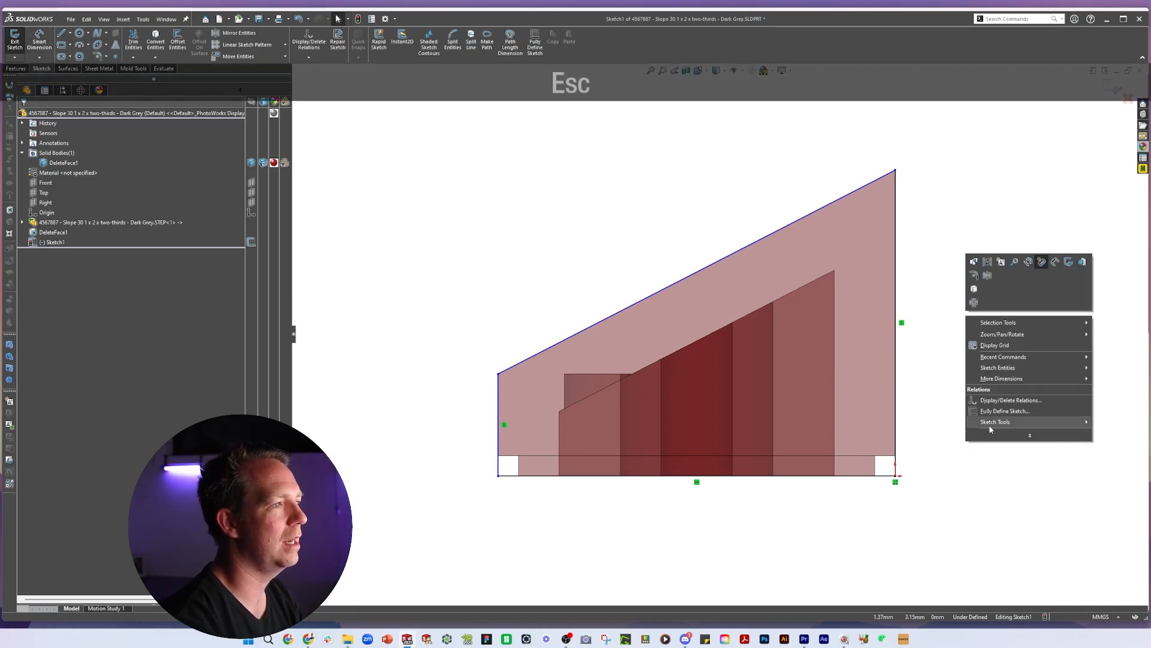
click(1005, 412)
click(154, 164)
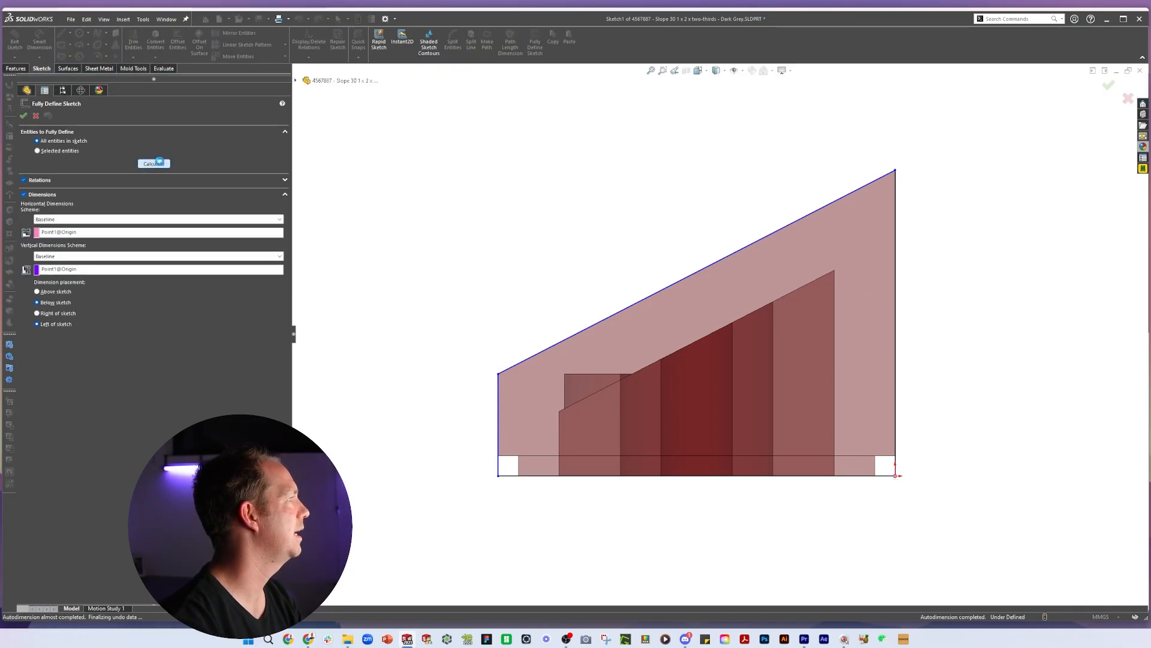
click(24, 116)
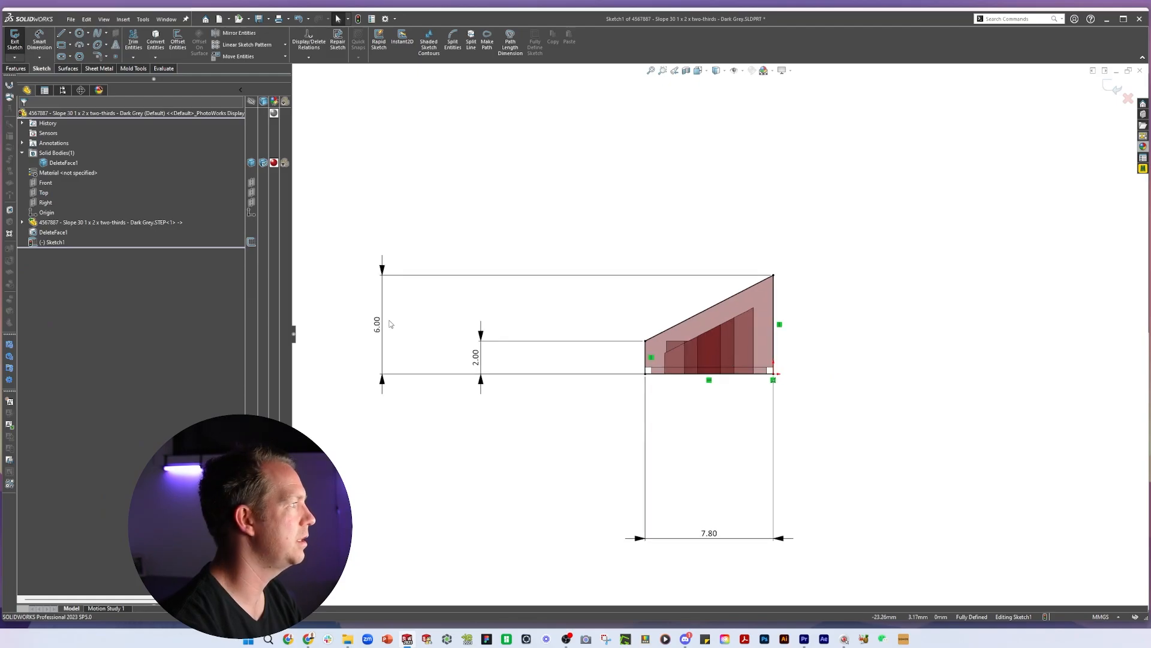
scroll(745, 332, down, 4)
scroll(805, 457, down, 3)
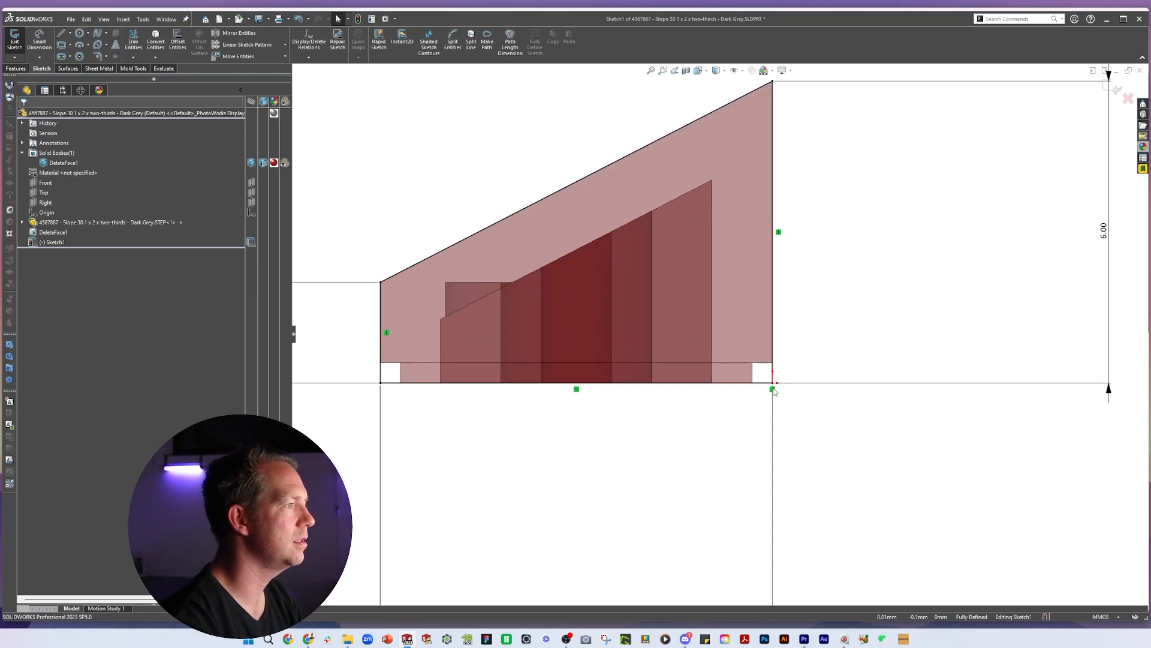
click(774, 383)
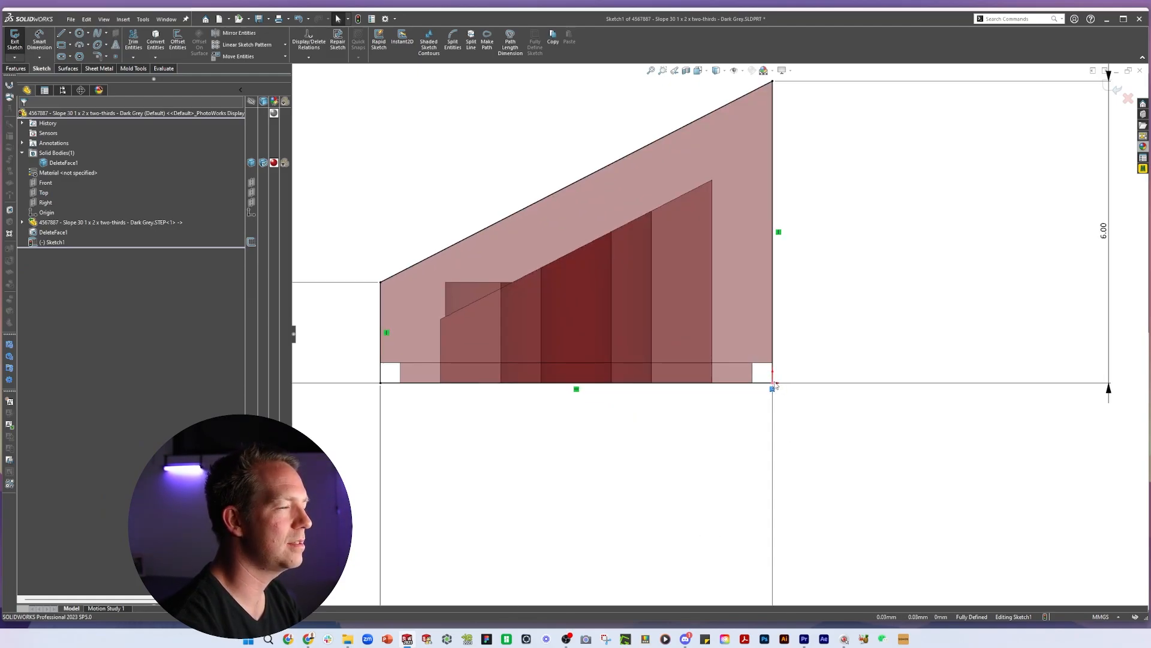
click(831, 434)
scroll(831, 434, up, 6)
middle_drag(632, 315, 667, 132)
key(e)
middle_drag(764, 180, 800, 247)
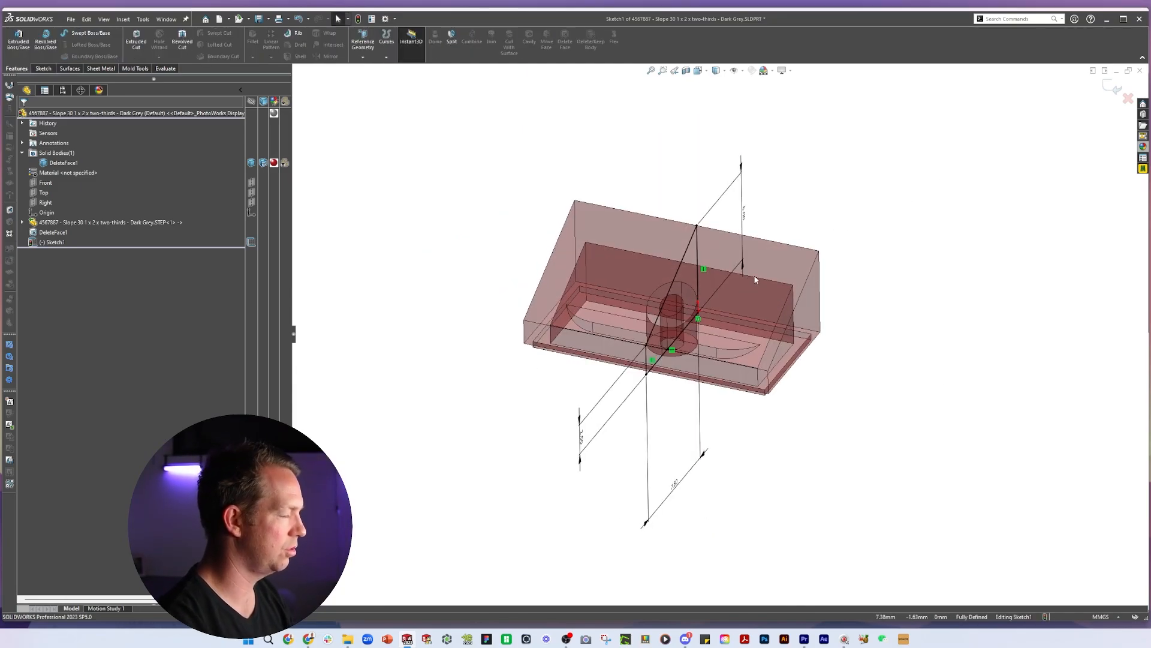
click(26, 37)
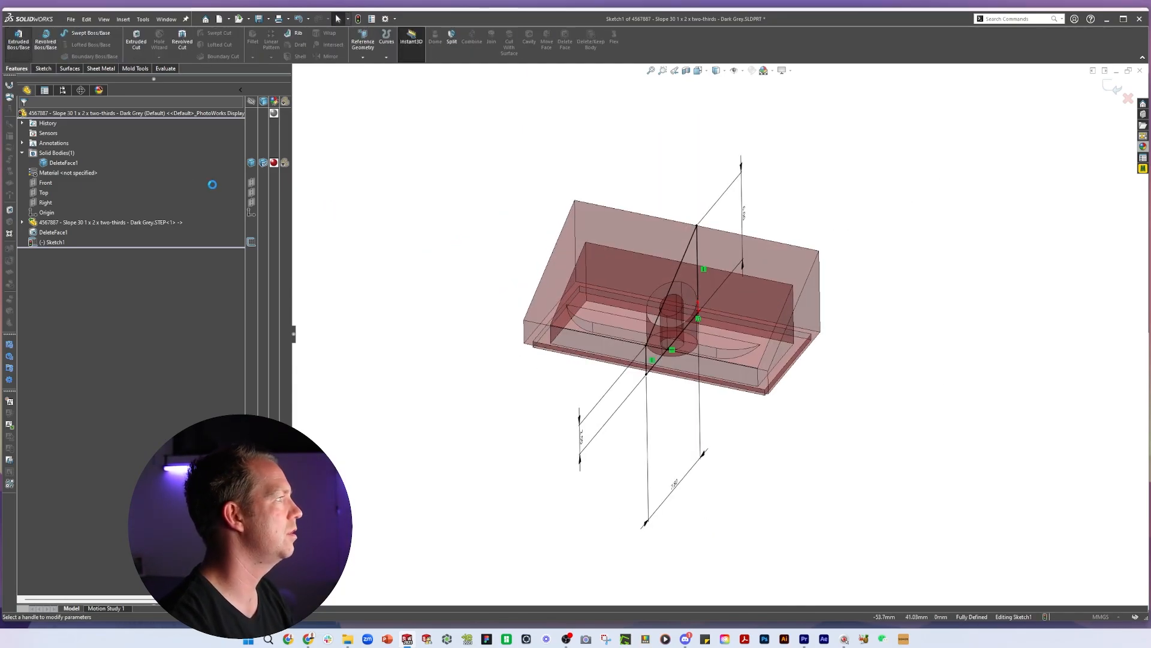
click(813, 309)
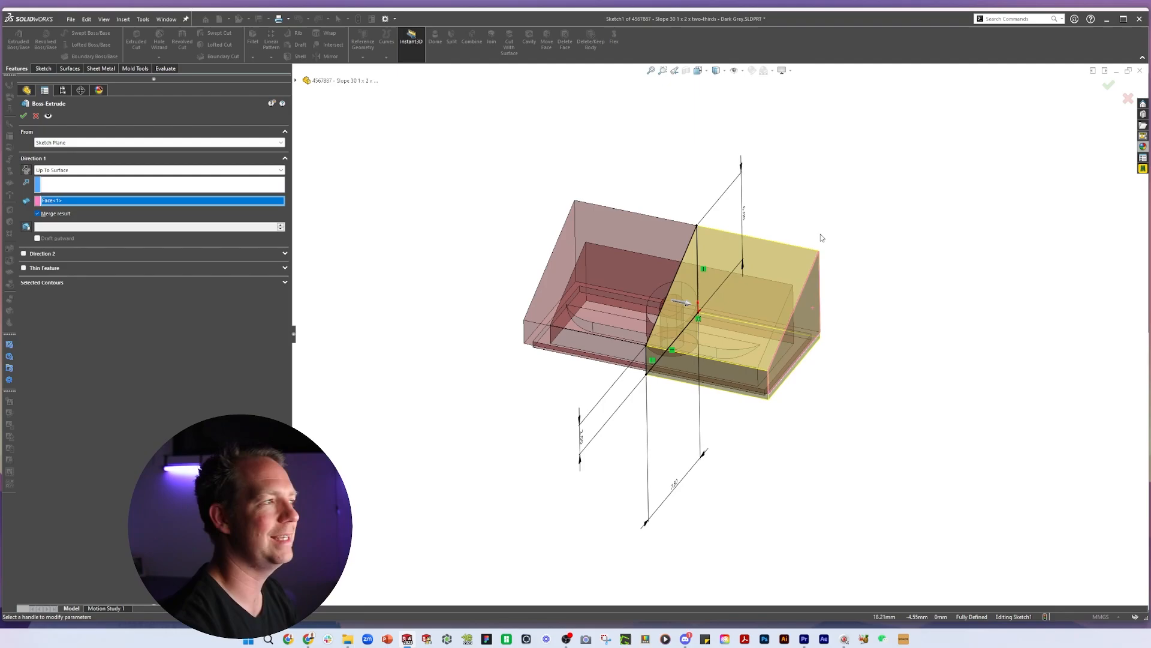
key(Escape)
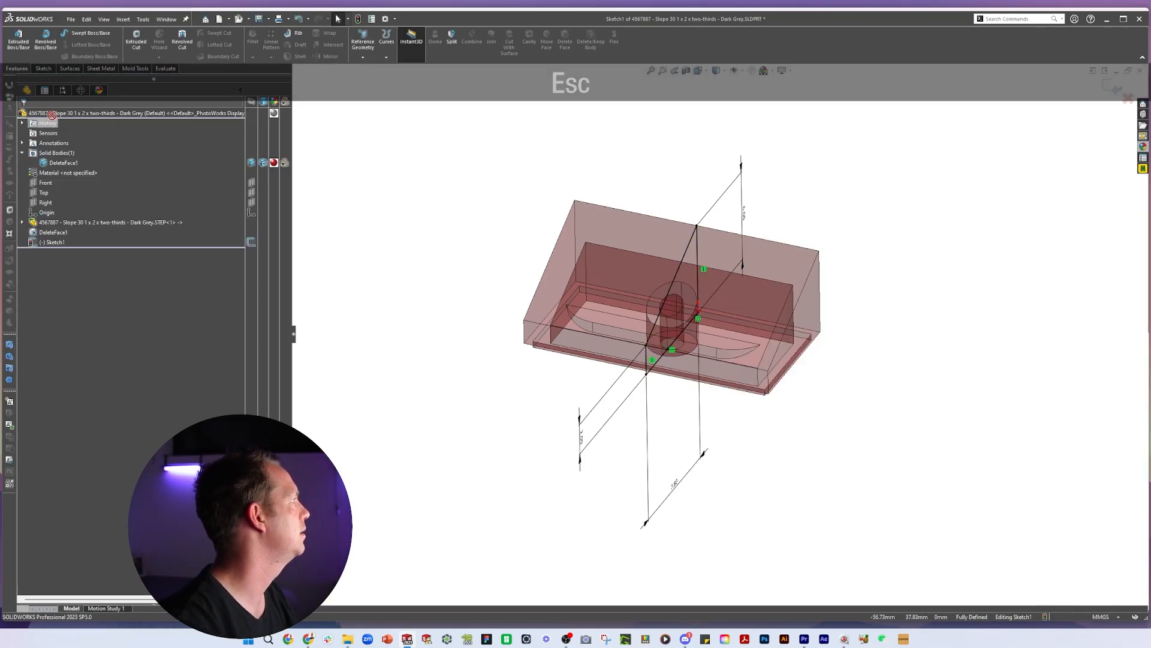
- Extrude the side profile 15.8 mm from the mid plane as a separate body, with Merge result off
click(21, 40)
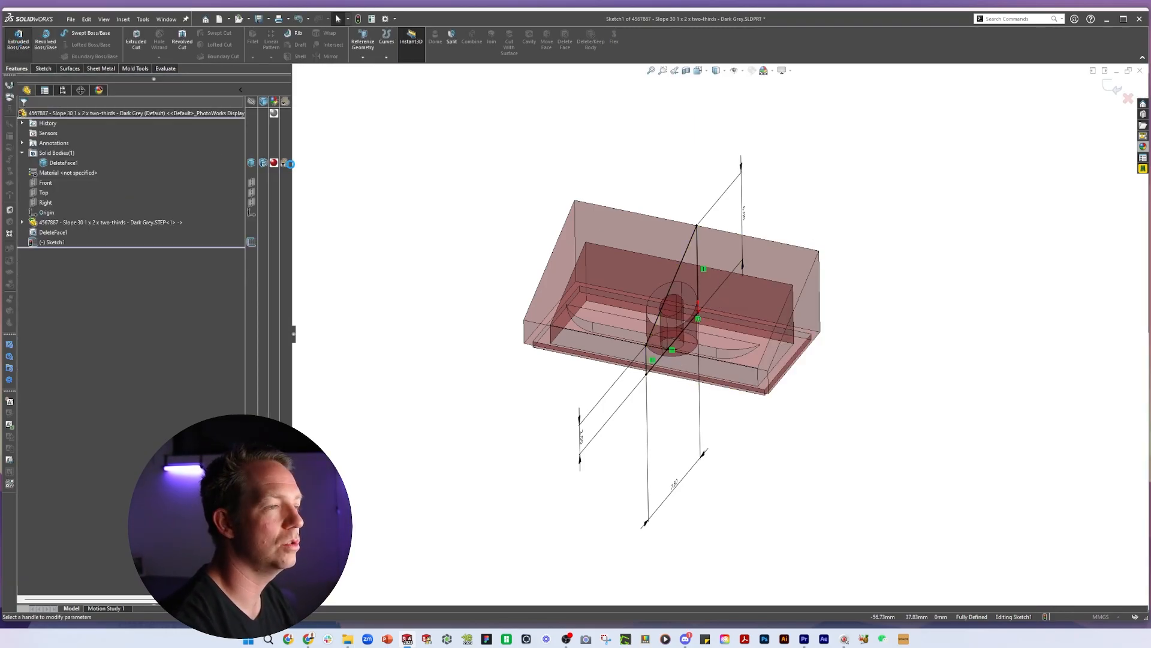
click(77, 170)
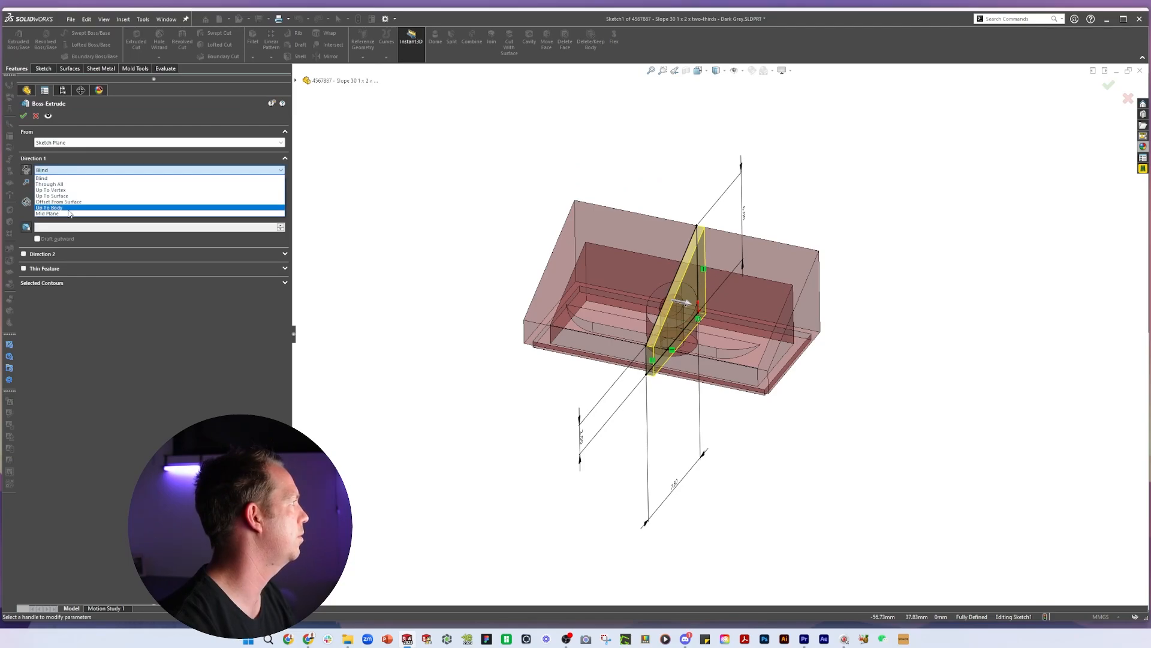
click(48, 214)
text(15.8)
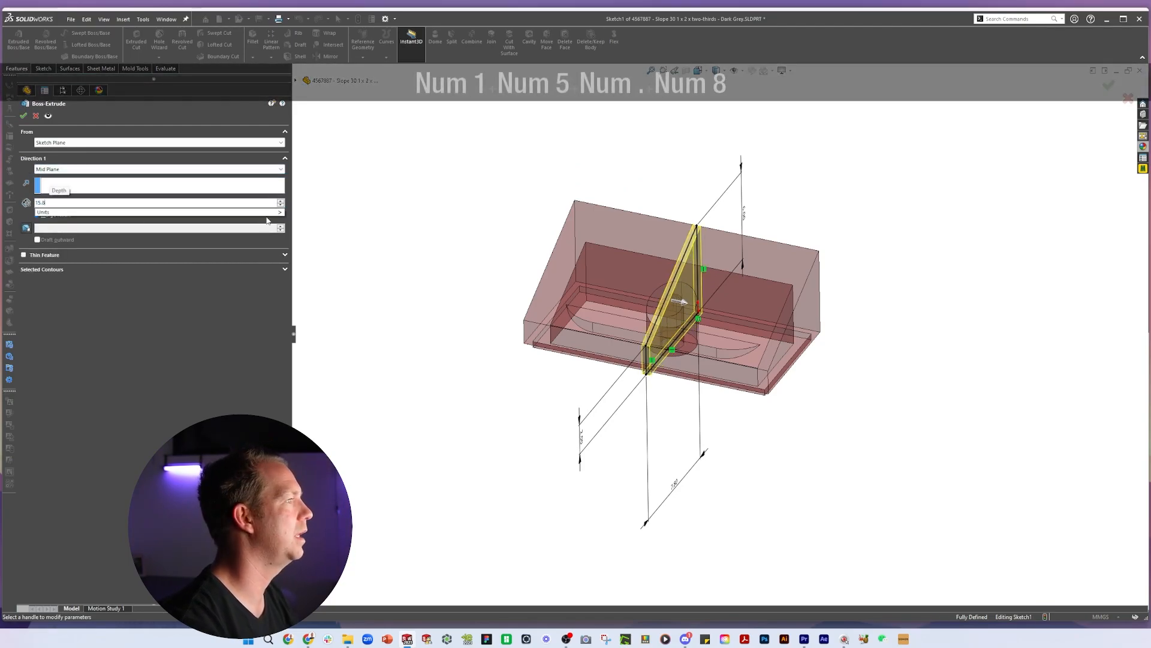
key(Return)
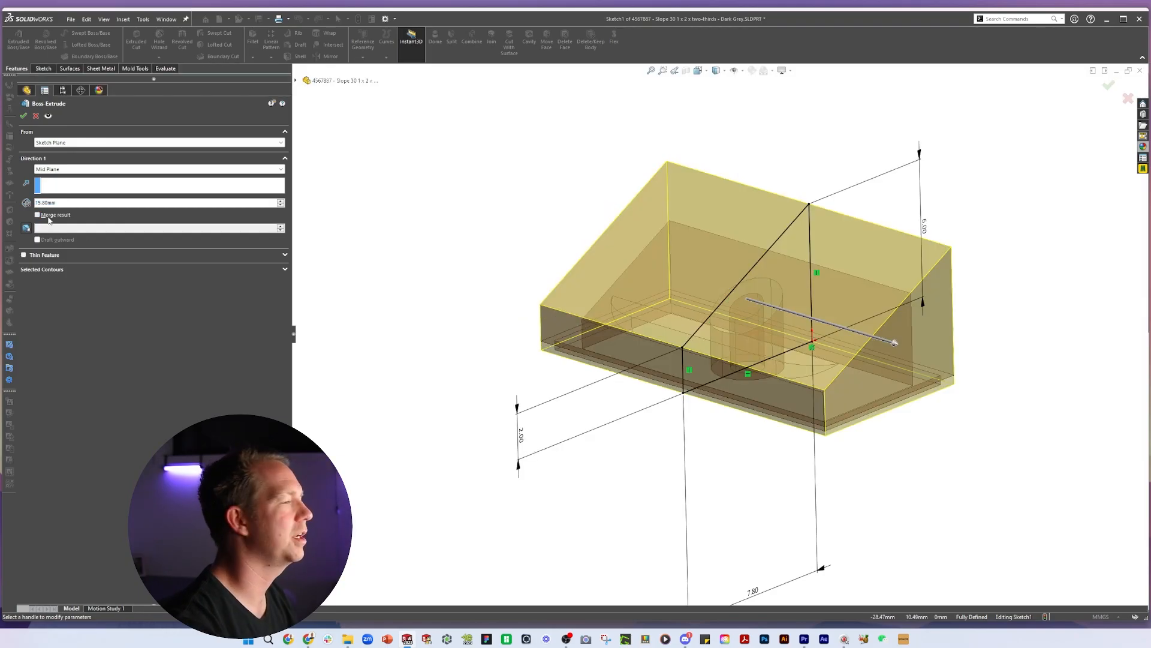
click(24, 116)
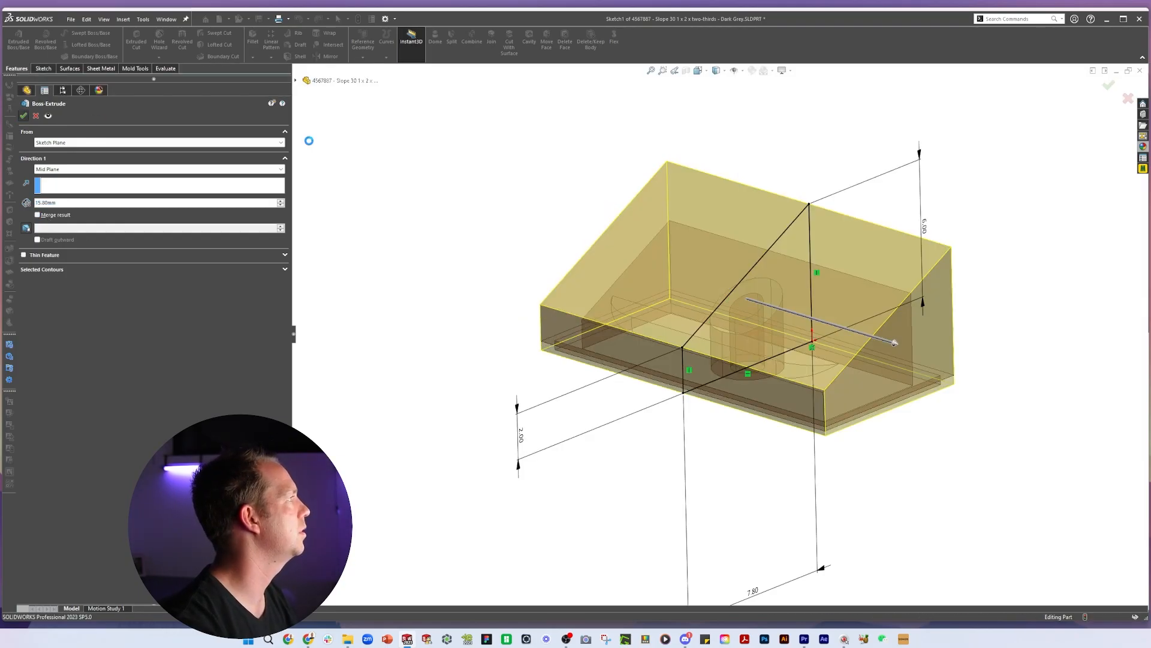
- Start a sketch on the underside face of the newly extruded body
middle_drag(971, 312, 1021, 417)
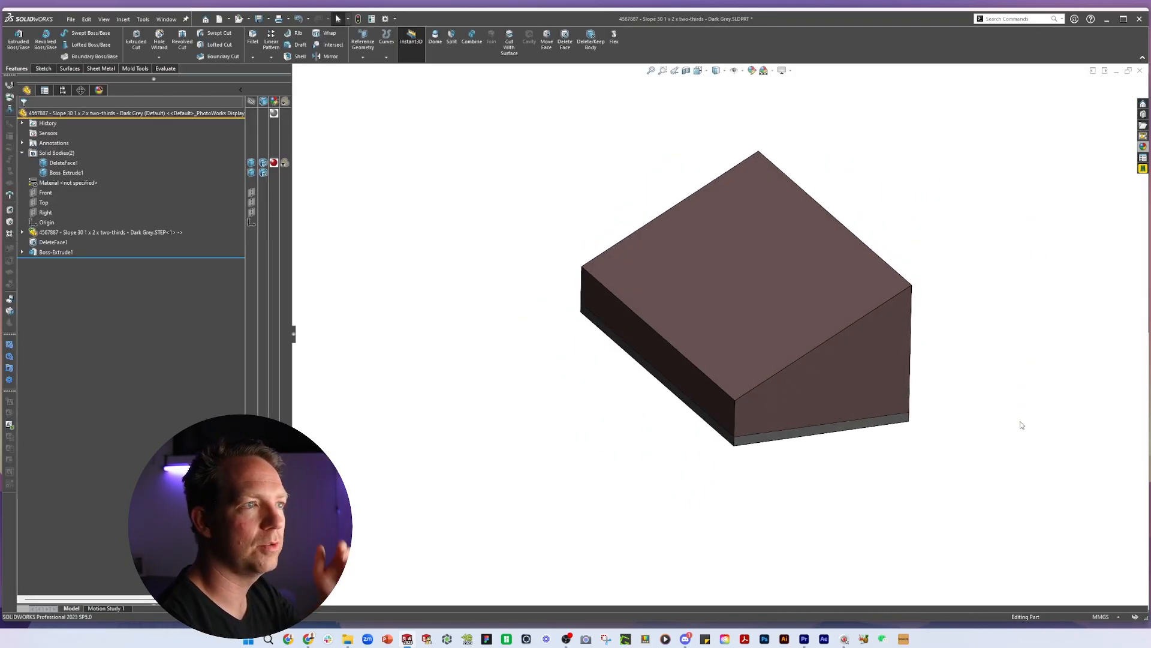
middle_drag(842, 499, 801, 234)
scroll(693, 175, down, 5)
scroll(682, 239, down, 3)
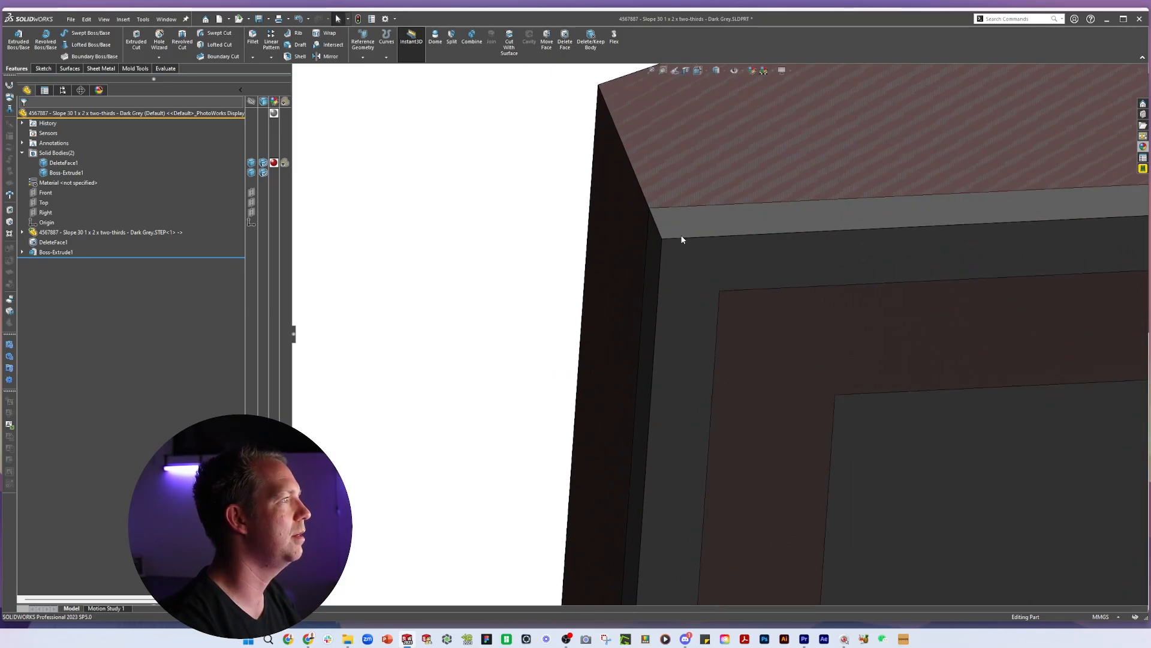
scroll(772, 309, up, 4)
scroll(922, 359, up, 4)
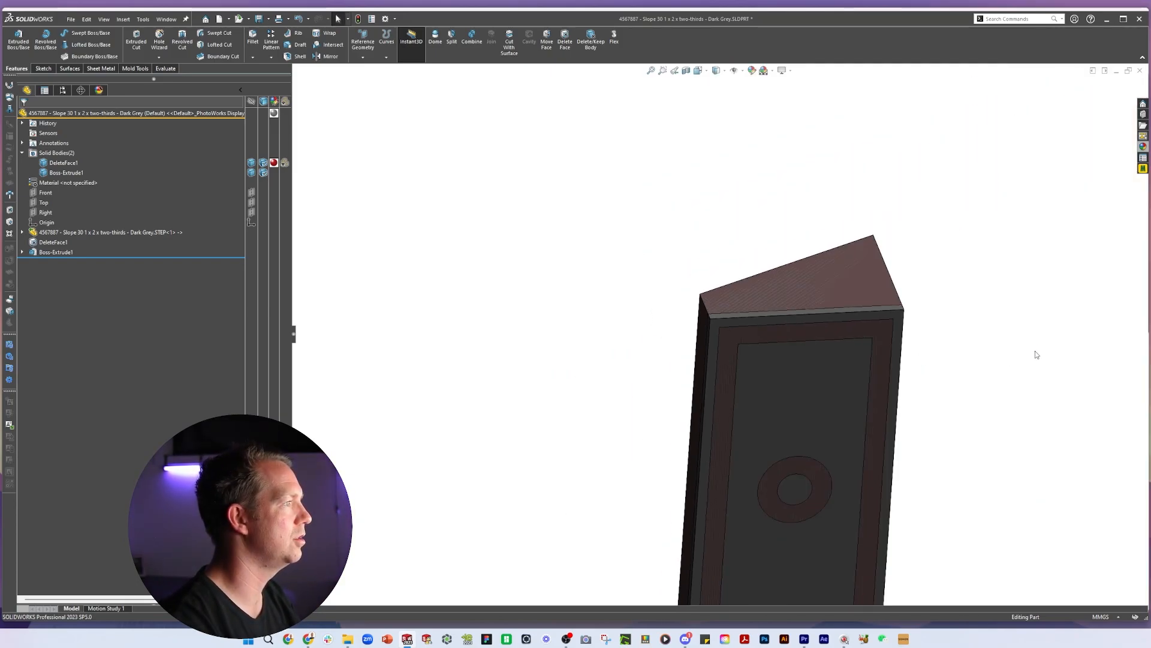
scroll(852, 337, down, 4)
click(718, 312)
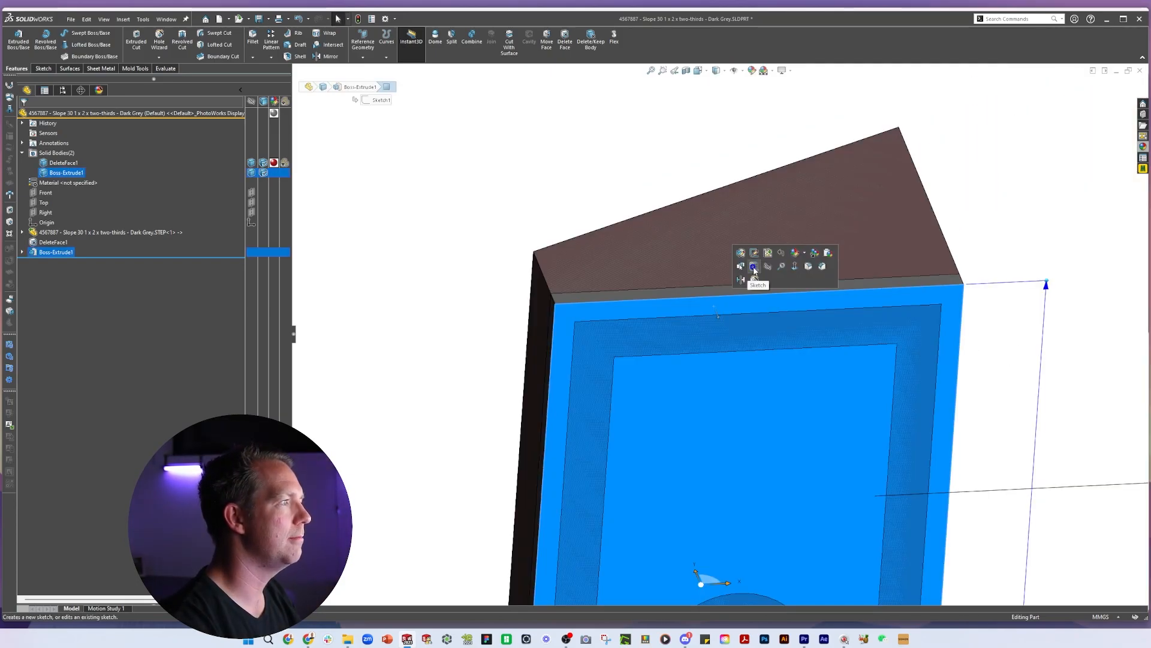
click(754, 269)
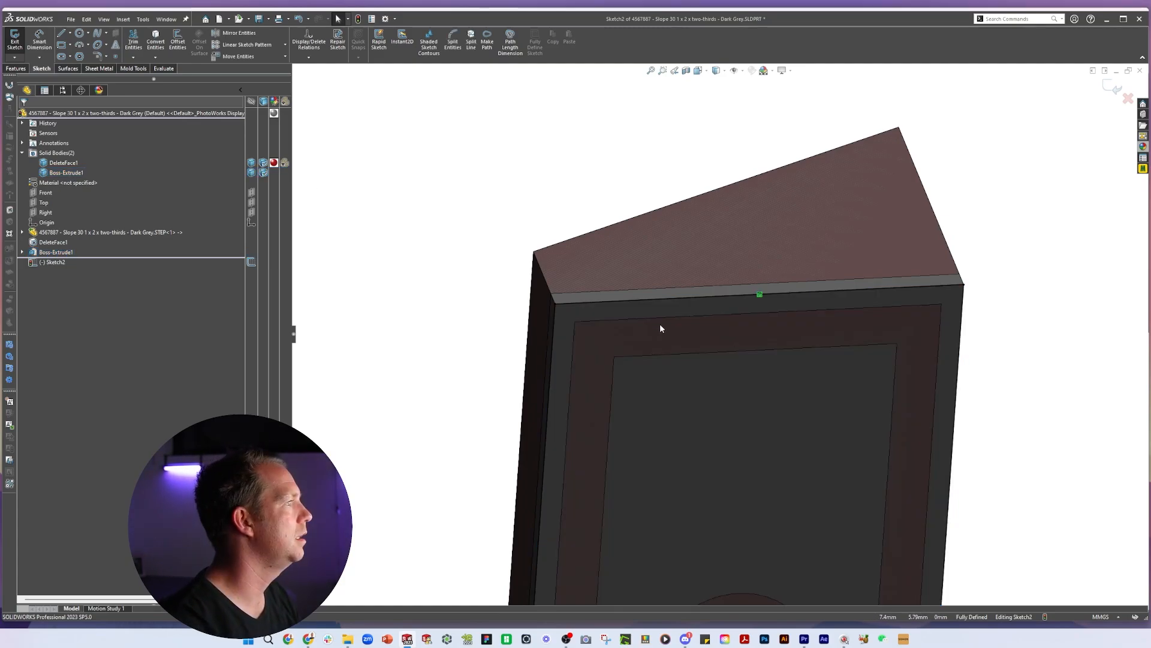
scroll(597, 293, down, 3)
mouse_move(597, 294)
middle_down()
mouse_move(598, 221)
mouse_move(649, 269)
mouse_move(879, 368)
middle_up()
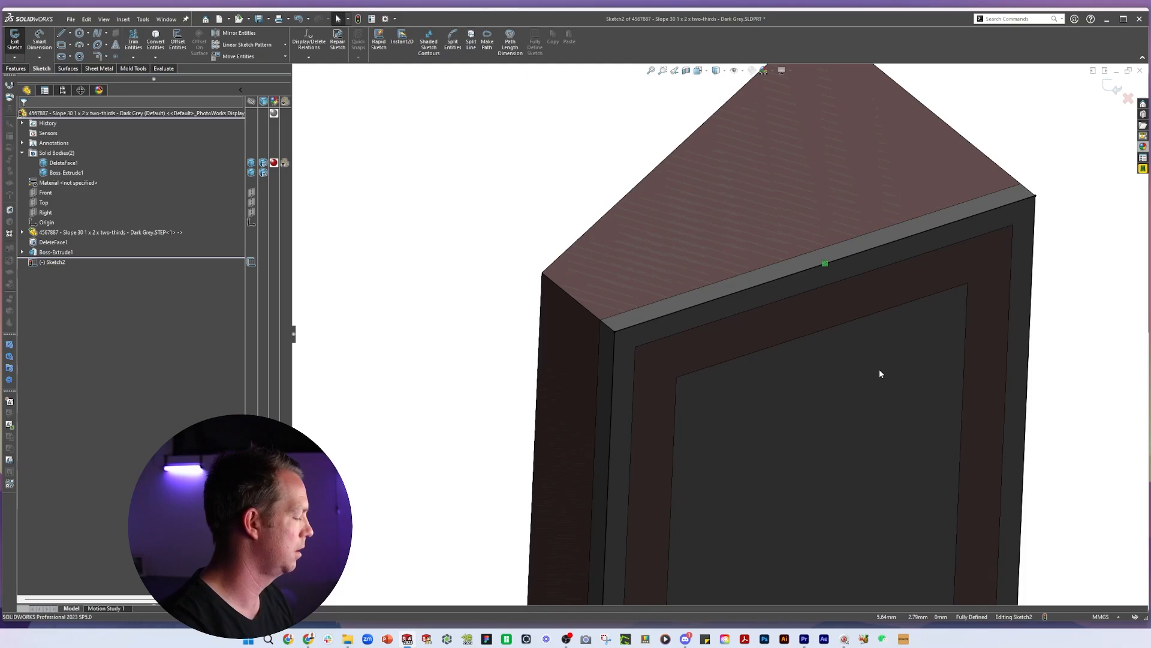
- Set up a thin-feature extruded cut from the underside sketch, 0.4 mm wall thickness and 0.4 mm deep
key(shift+e)
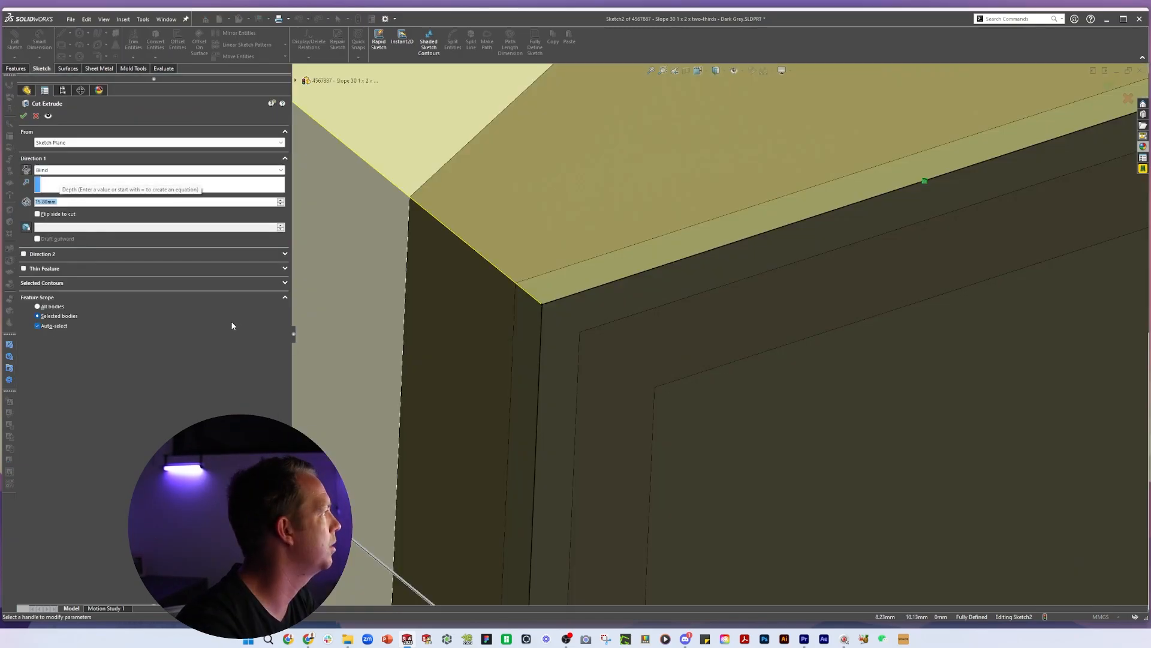
click(24, 269)
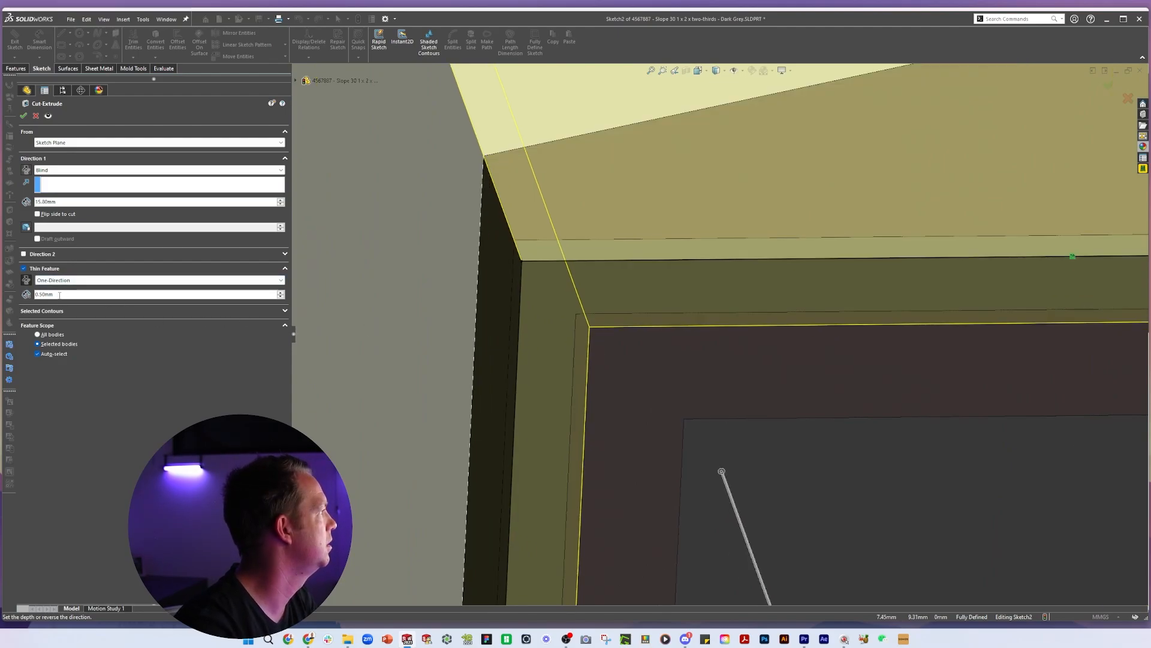
text(.4)
key(Return)
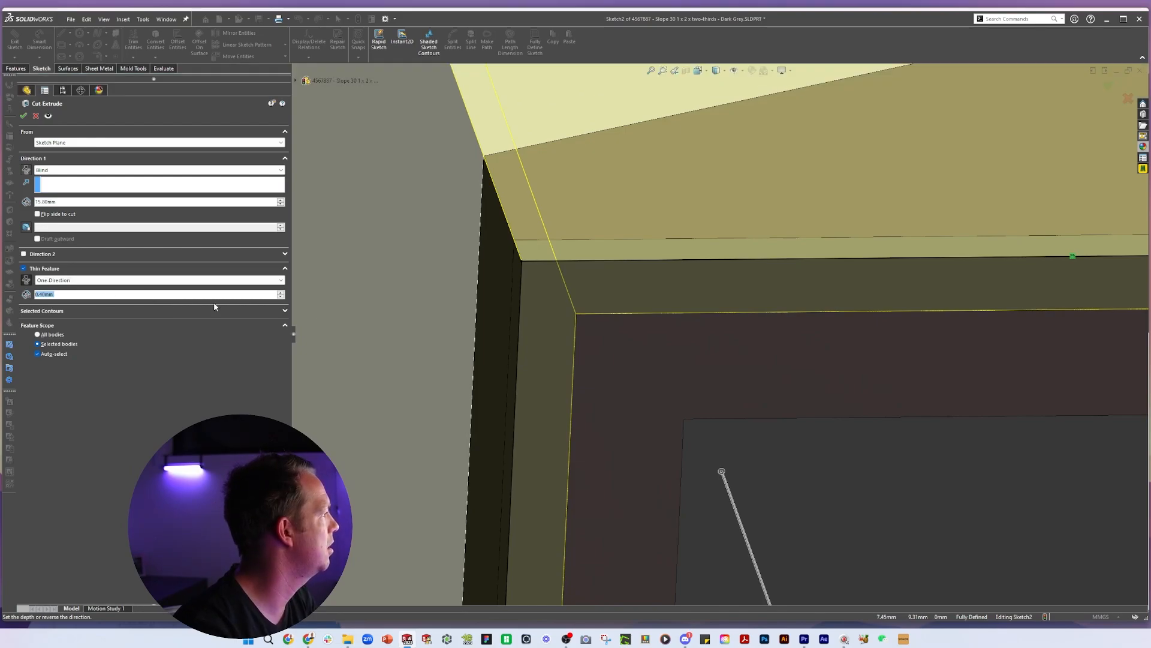
middle_drag(603, 380, 781, 62)
double_click(141, 201)
text(.4)
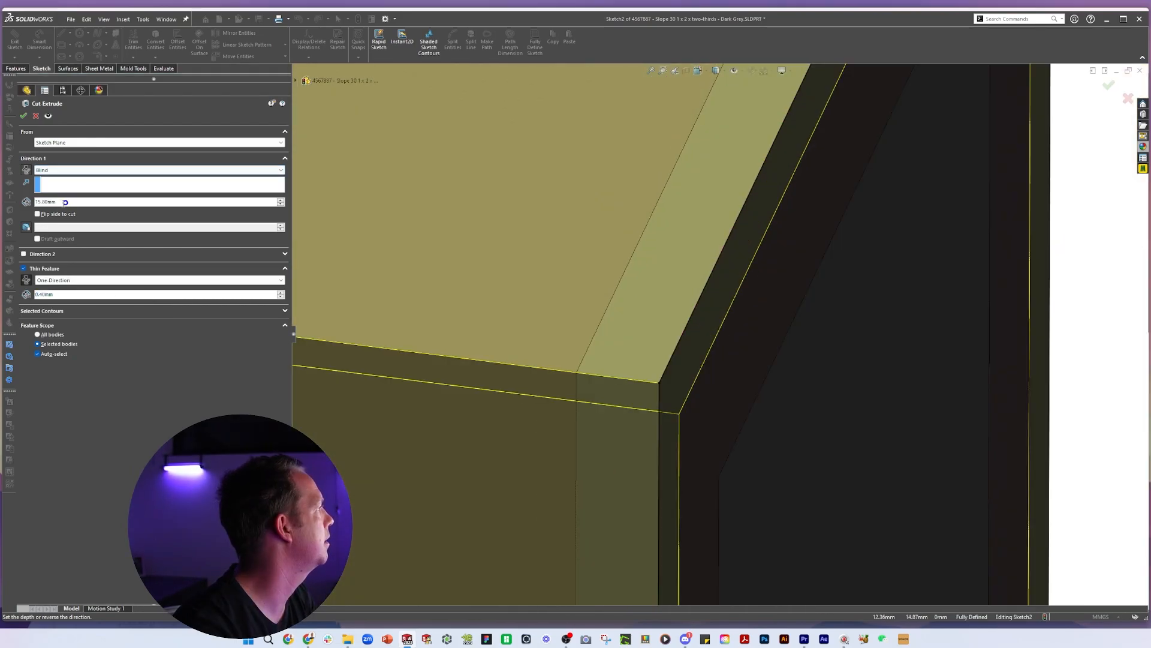
key(Return)
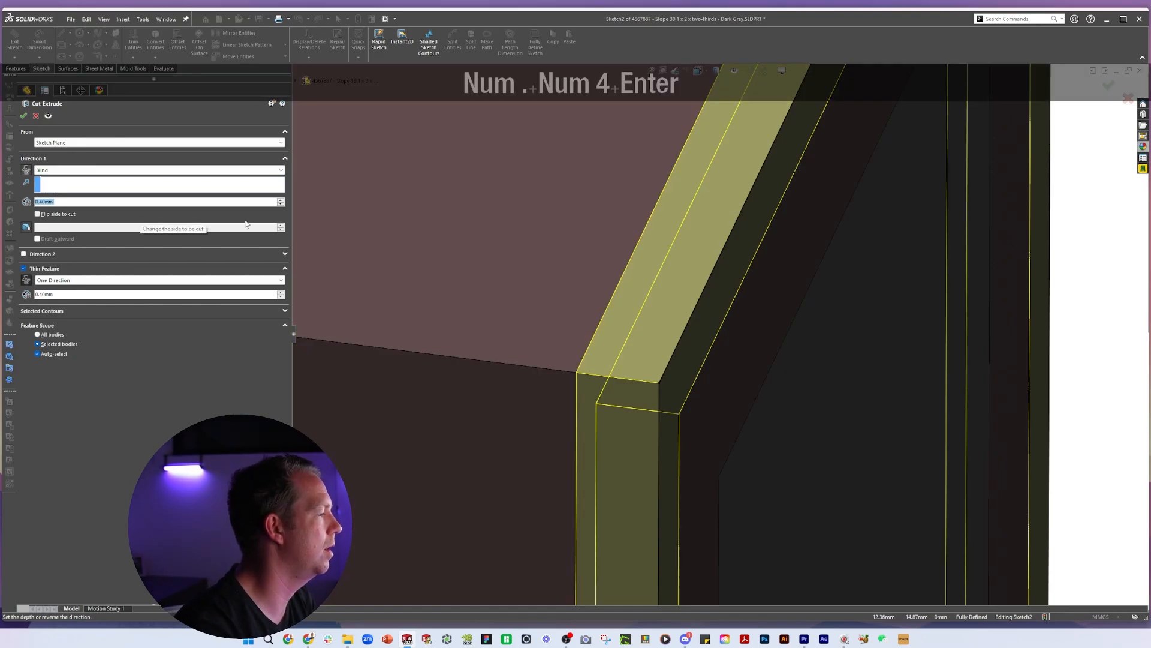
- Restrict the cut's feature scope to the newly extruded body only and complete the cut
middle_drag(600, 414, 664, 371)
scroll(682, 376, up, 2)
scroll(827, 347, down, 3)
click(56, 355)
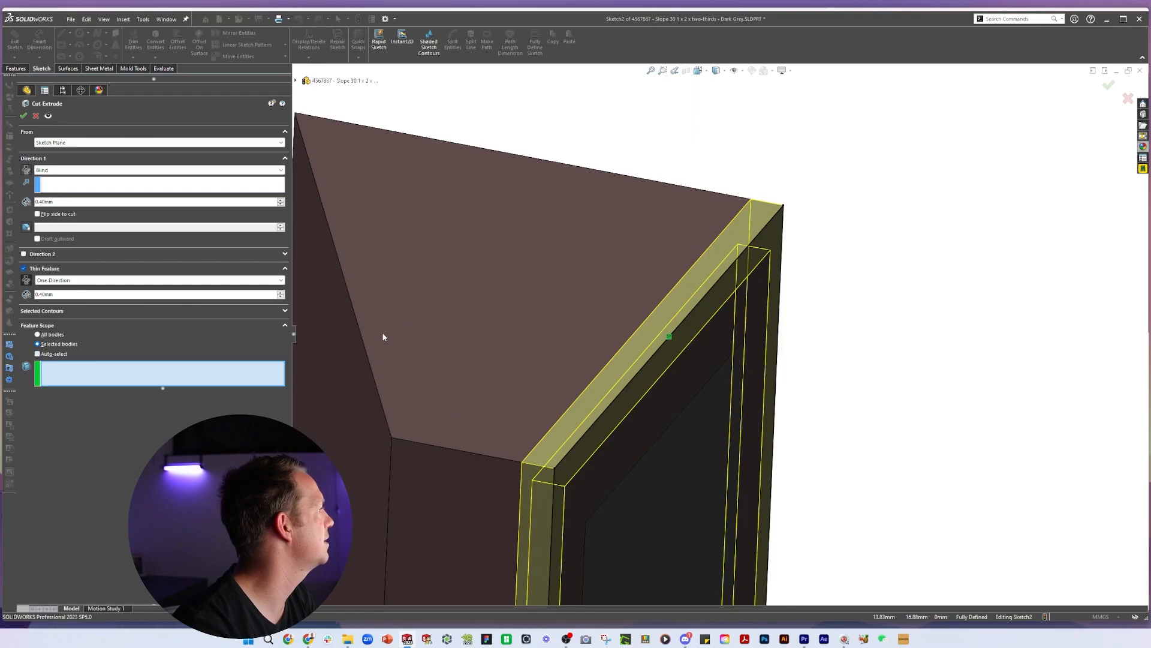
click(738, 254)
key(Return)
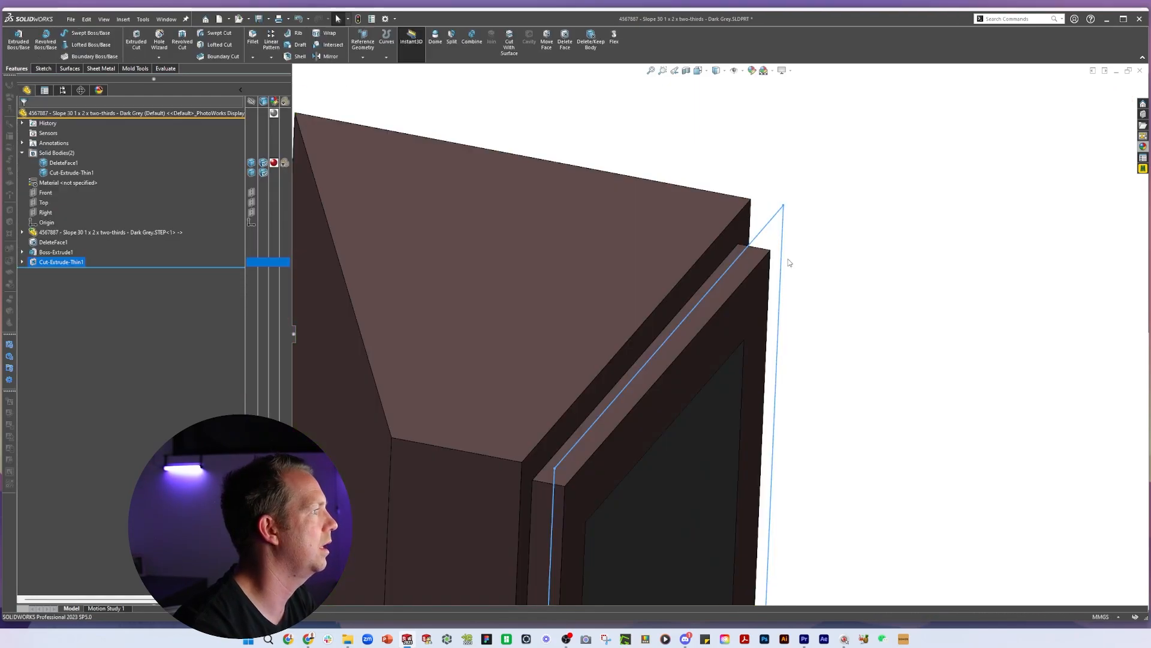
- Isolate the newly modelled body and apply a green appearance to it
middle_drag(784, 257, 759, 424)
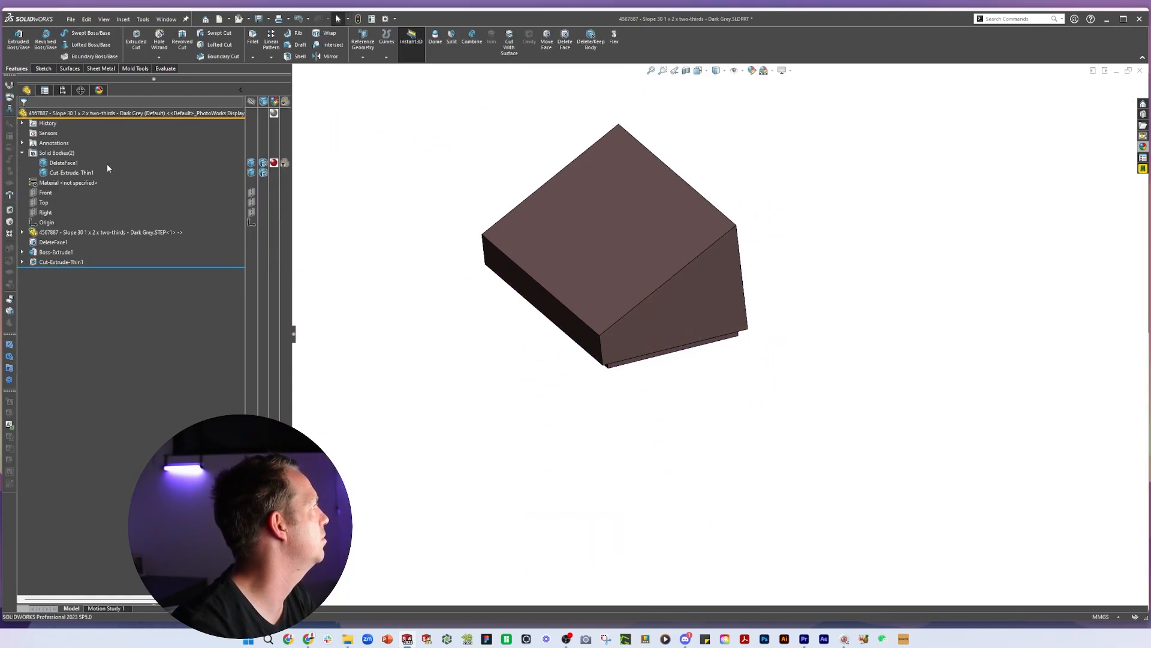
click(86, 172)
right_drag(584, 131, 537, 145)
scroll(537, 146, up, 3)
scroll(615, 202, down, 3)
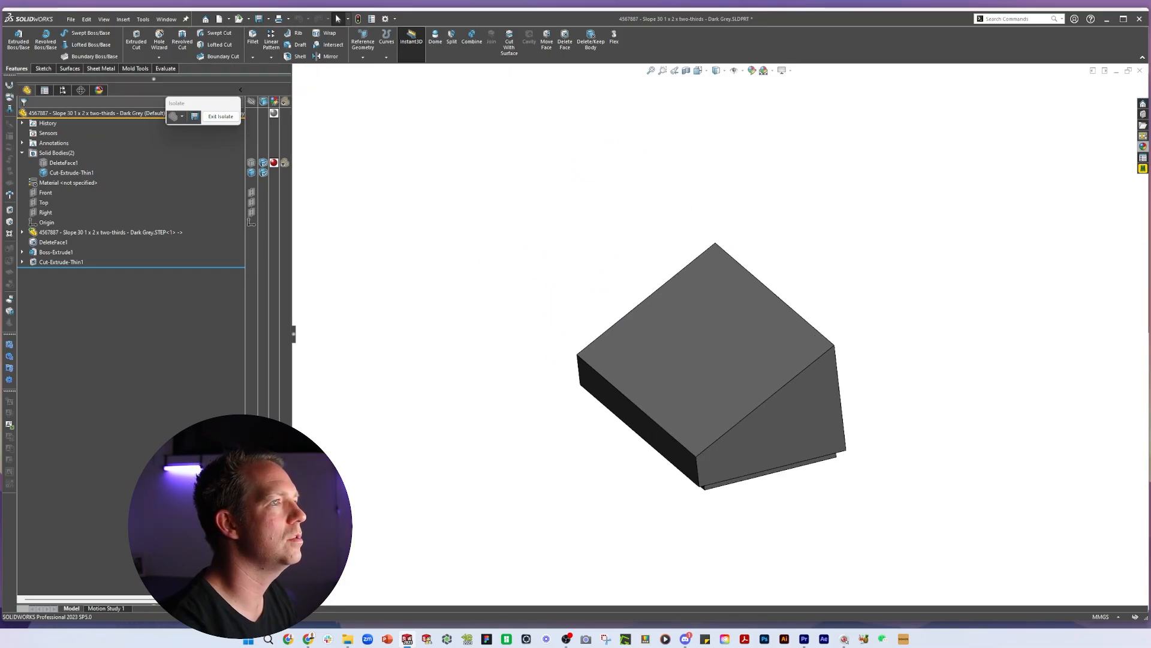
click(1143, 147)
drag(1008, 573, 707, 360)
middle_drag(708, 360, 804, 225)
middle_drag(803, 300, 819, 407)
- Expand the scene's lights and examine the green body's underside step and its overlap with the reference body
click(99, 89)
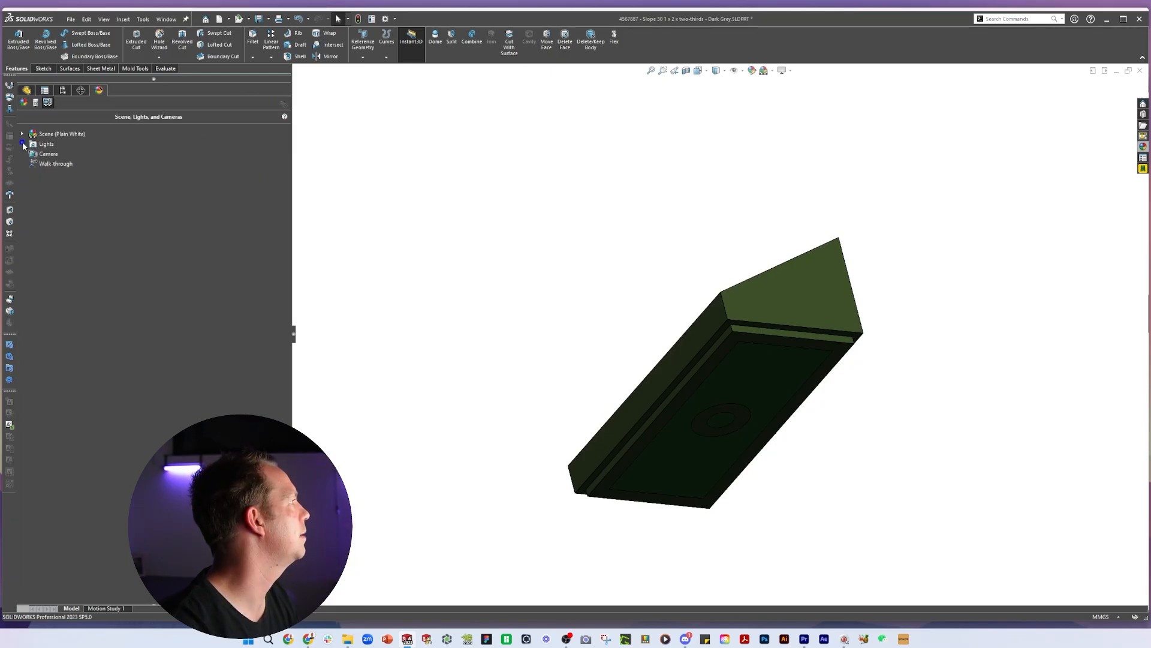
click(22, 144)
middle_drag(852, 348, 900, 326)
scroll(781, 347, down, 3)
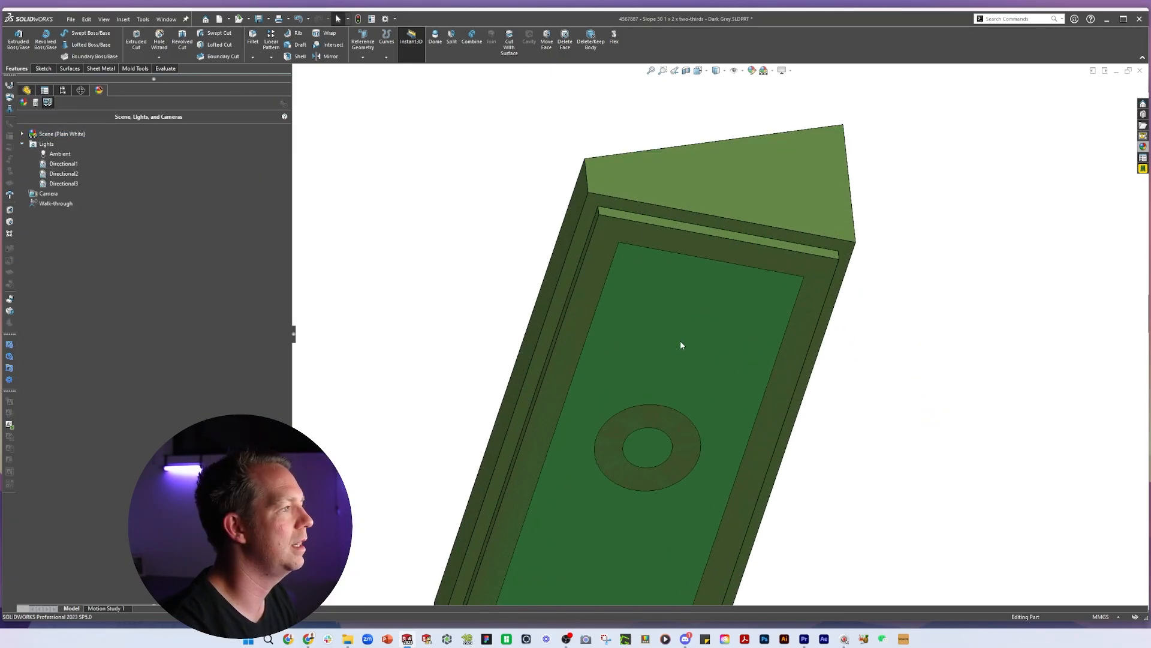
middle_drag(685, 332, 686, 299)
scroll(637, 219, down, 5)
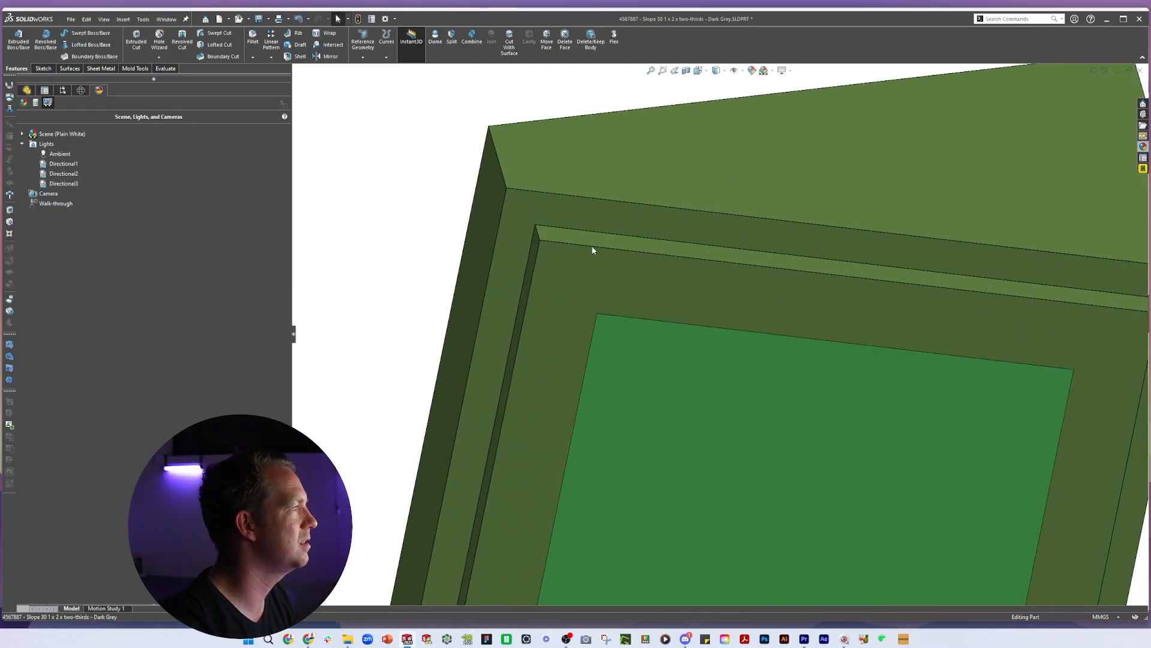
scroll(674, 257, up, 5)
middle_drag(679, 259, 698, 294)
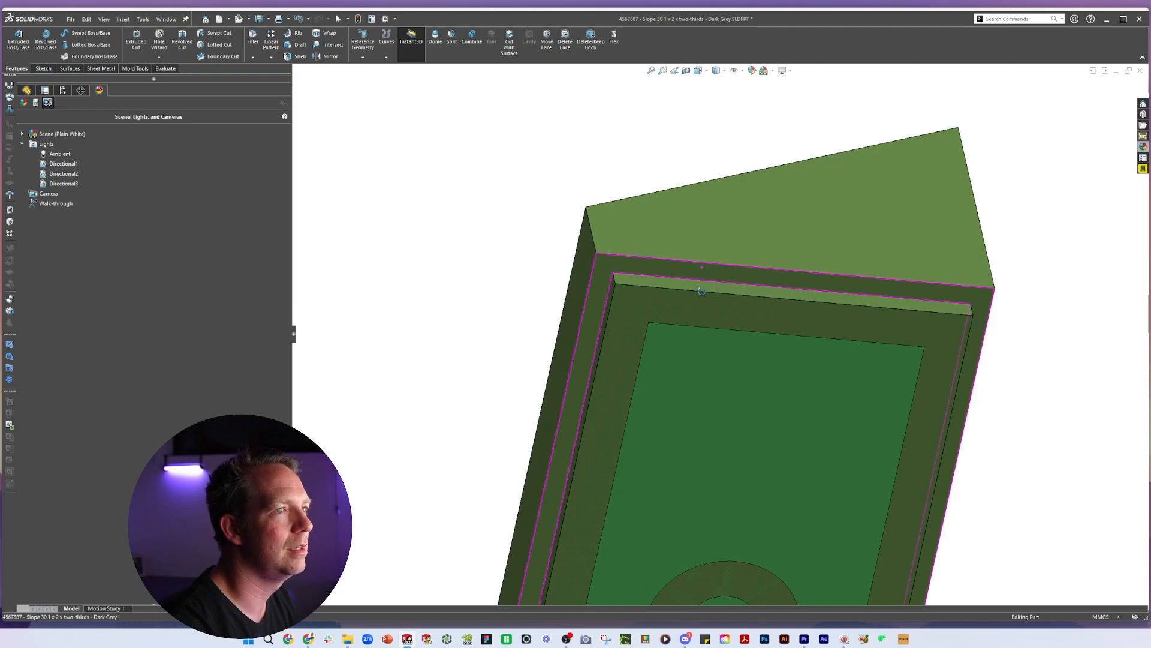
scroll(708, 264, up, 3)
middle_drag(709, 252, 749, 413)
scroll(749, 413, up, 2)
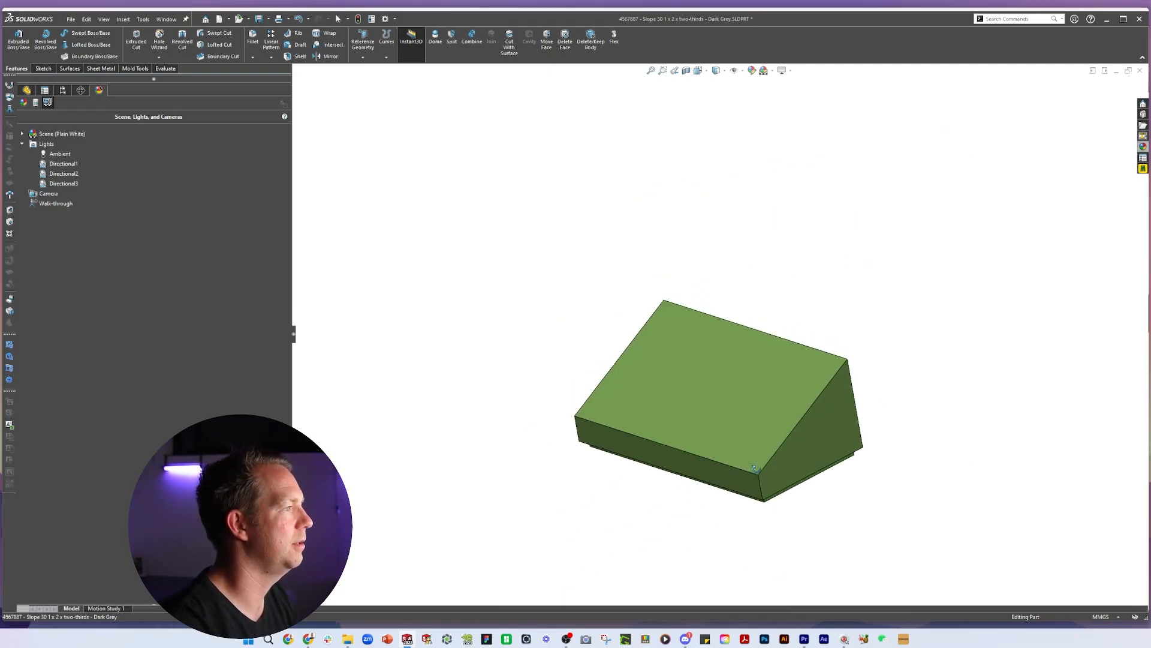
- Create a planar section view through both bodies at the Right plane with no offset
click(64, 279)
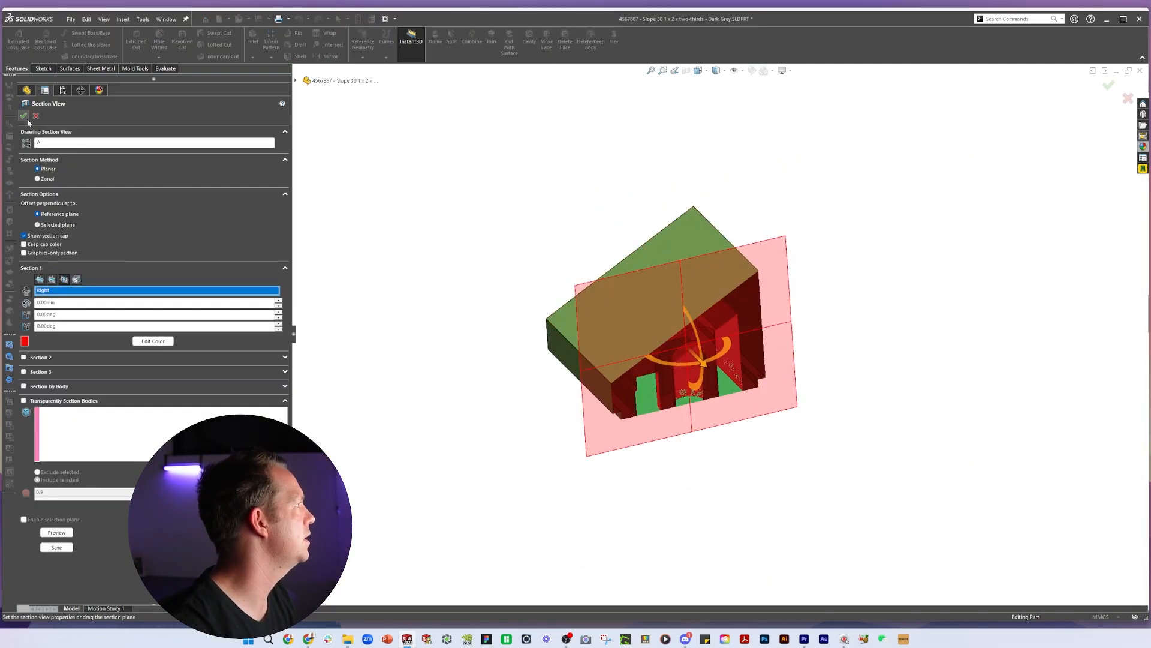
click(25, 118)
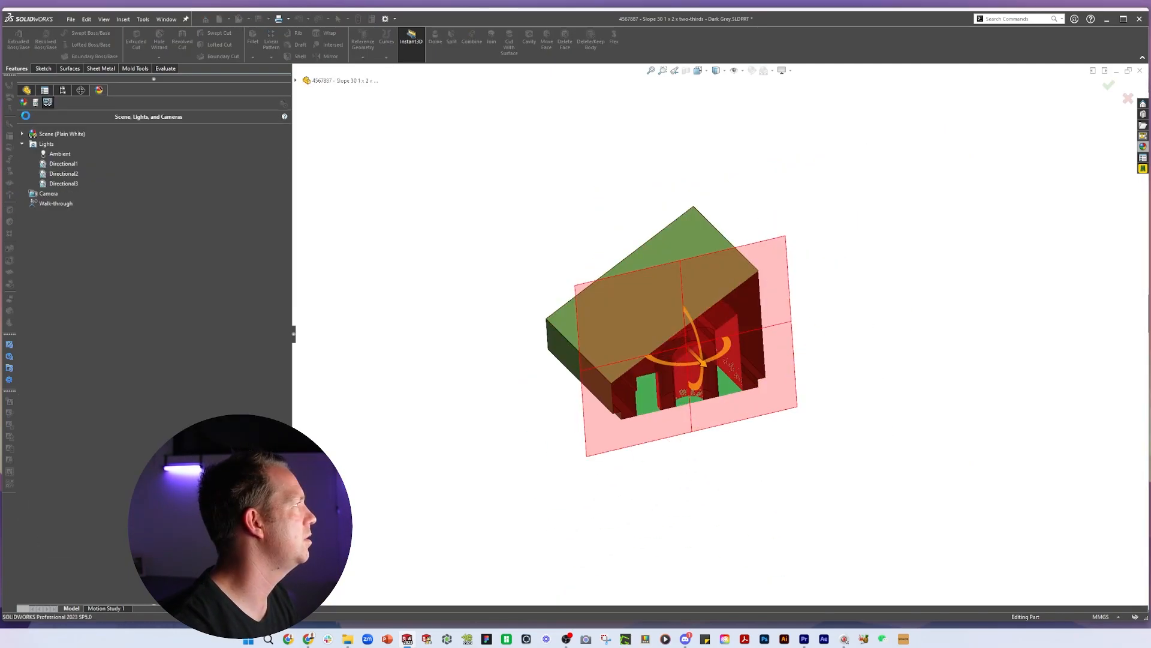
scroll(685, 357, down, 5)
middle_drag(685, 357, 852, 409)
- Measure the distance between the outer sloped edge and the parallel top edge of the middle internal section area
key(m)
click(689, 286)
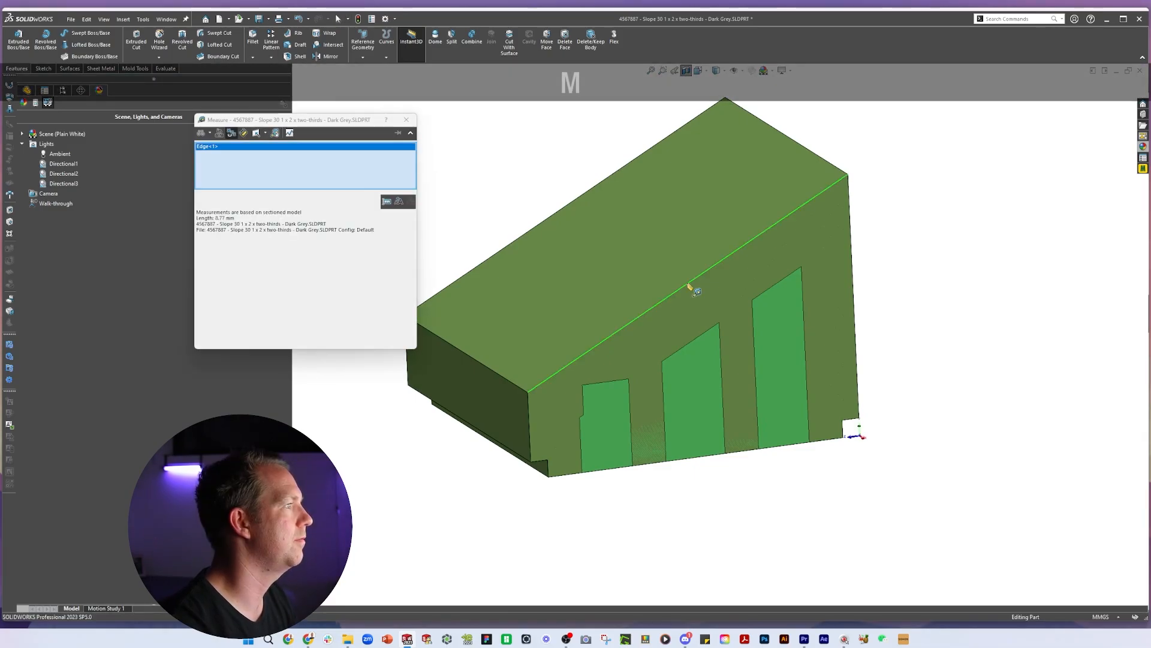
click(712, 339)
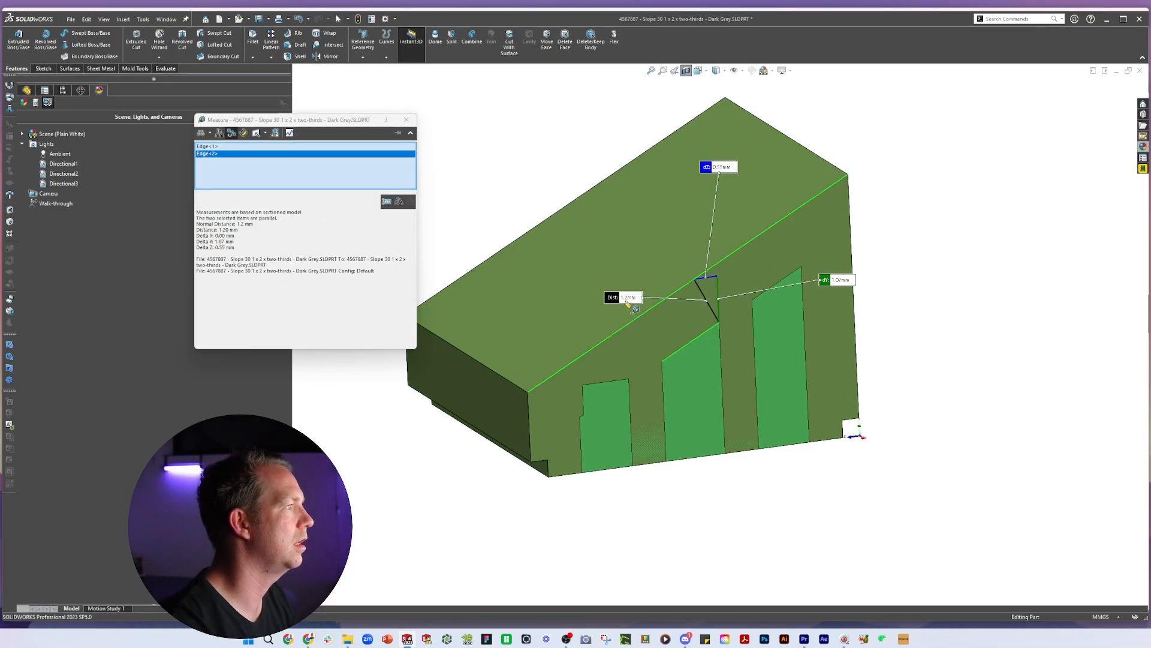
drag(628, 304, 565, 346)
key(Escape)
key(Escape)
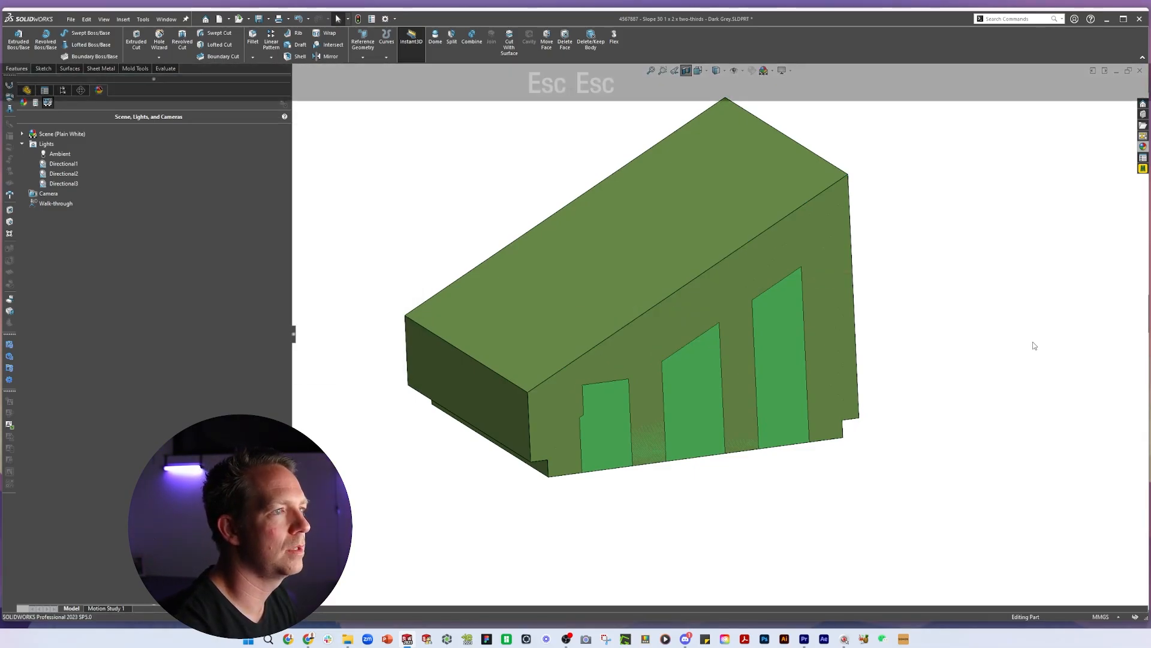
- Shell the green body with a 1.2 mm wall thickness, removing its underside face
middle_drag(902, 360, 732, 120)
middle_drag(689, 75, 725, 360)
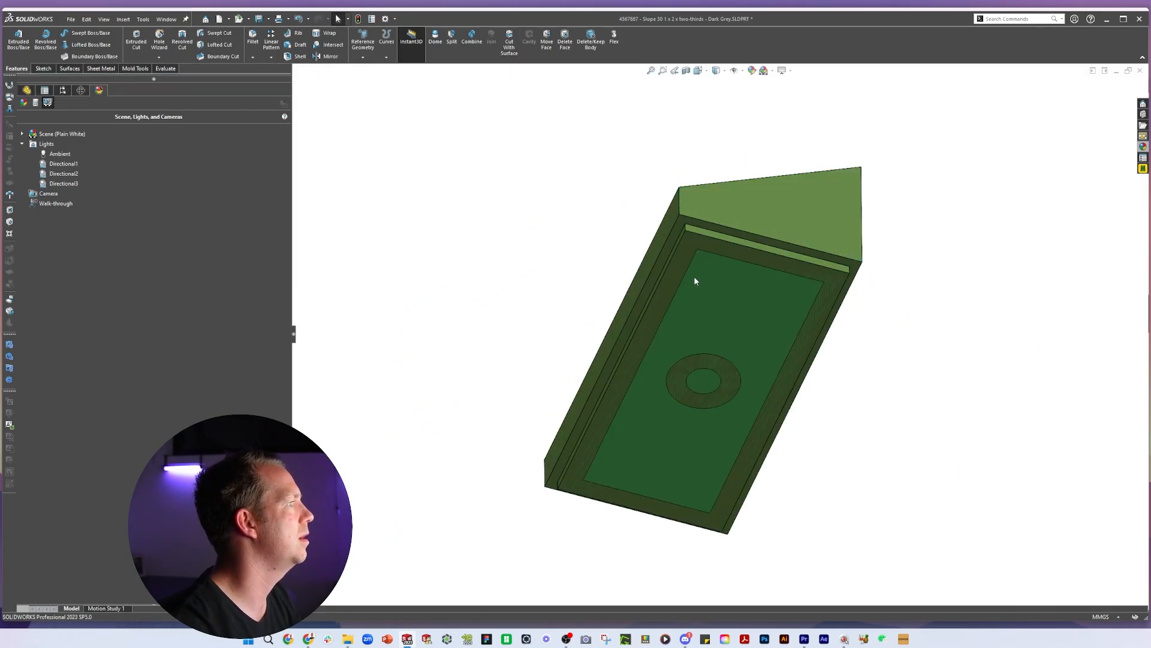
click(746, 316)
click(742, 162)
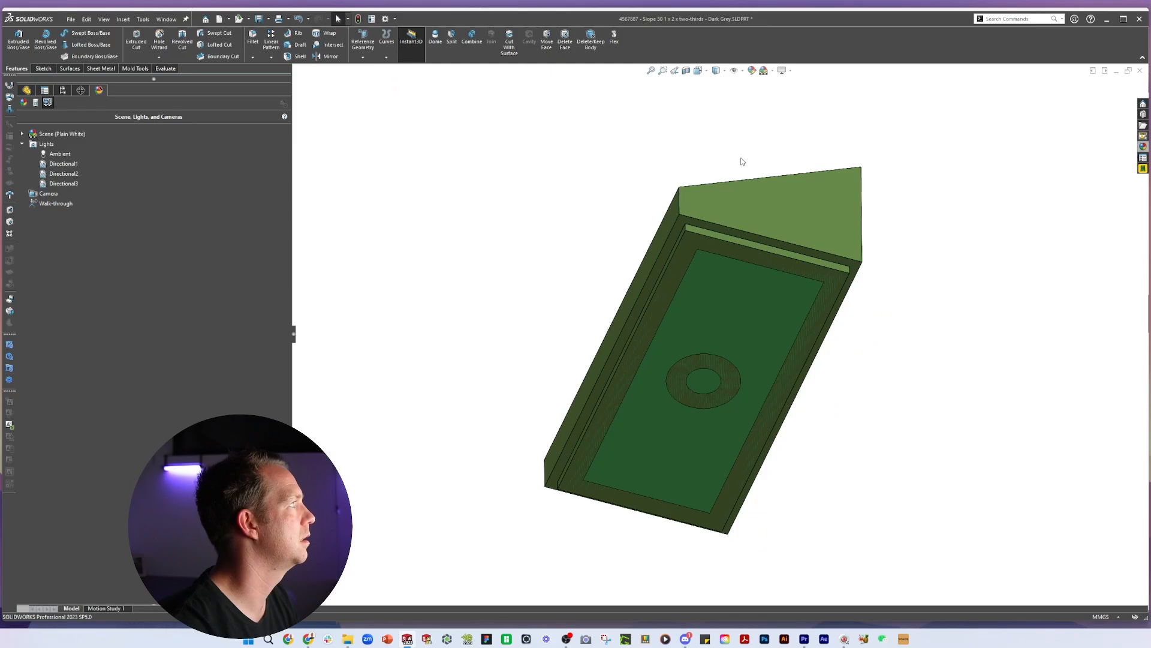
click(297, 57)
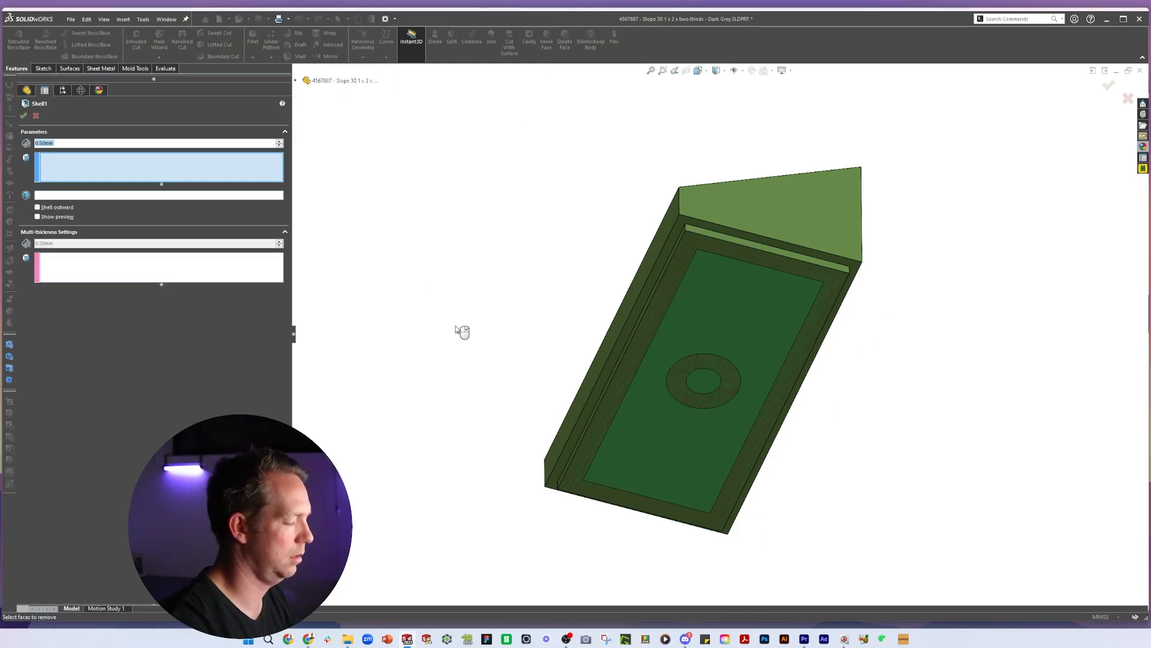
text(1.2)
key(Return)
click(737, 329)
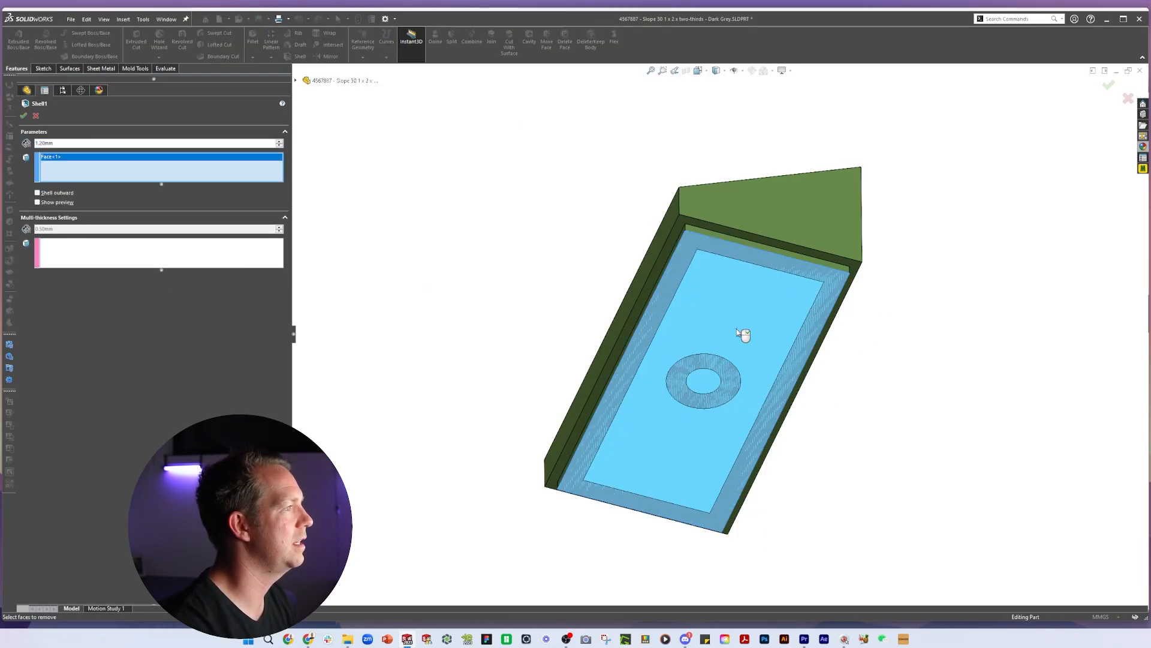
right_click(736, 329)
middle_drag(737, 328, 801, 216)
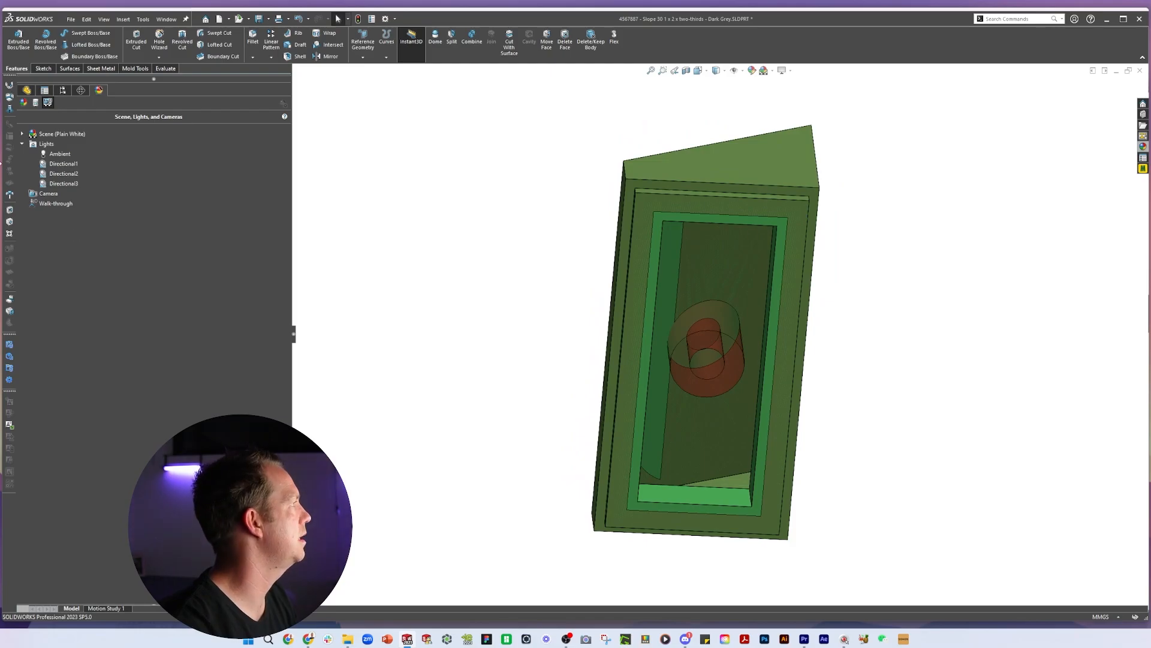
- Inspect the shelled wall from below and reorder the thin extruded cut to come after the shell
click(26, 90)
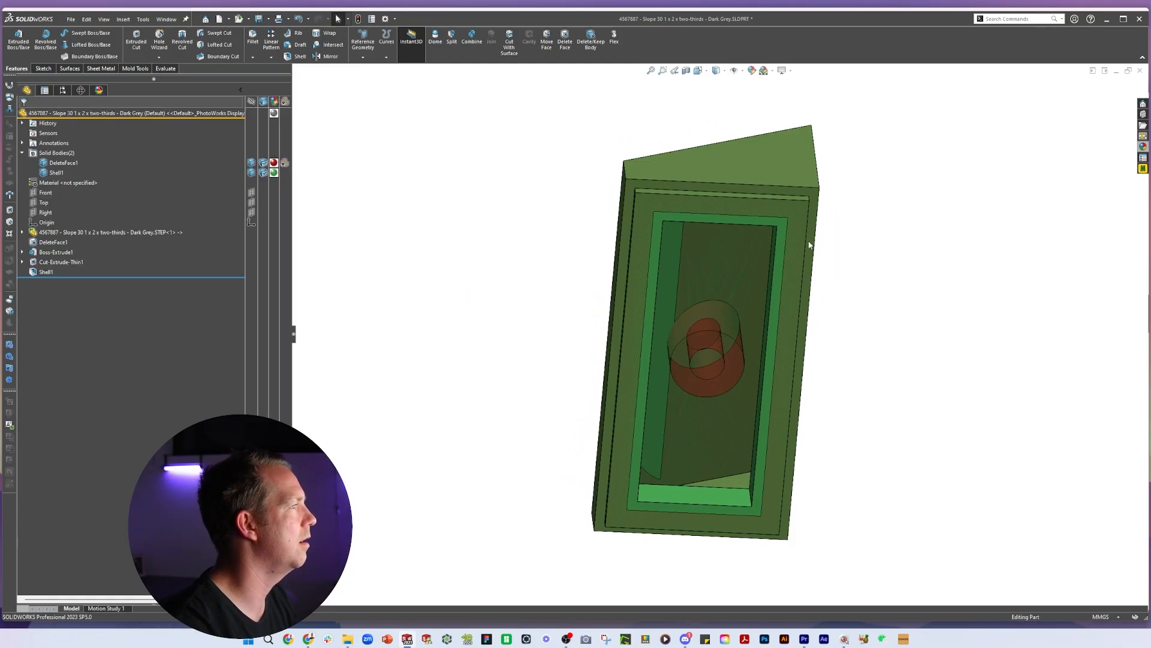
middle_drag(810, 245, 614, 367)
scroll(668, 184, down, 3)
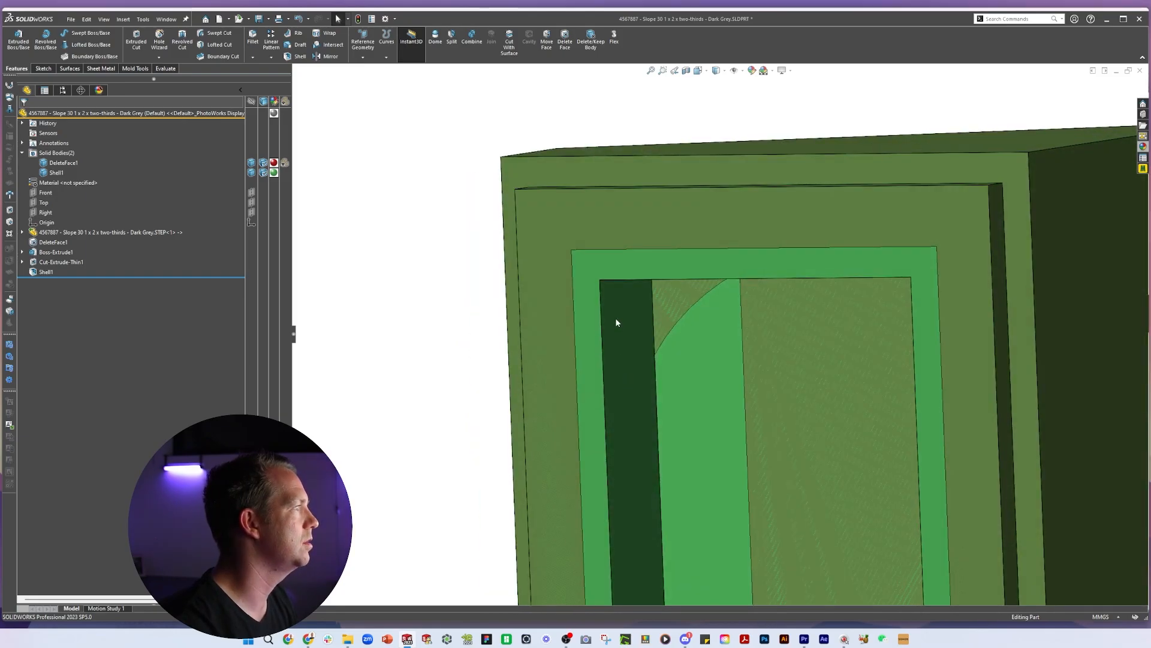
click(616, 323)
middle_drag(496, 317, 546, 307)
click(456, 346)
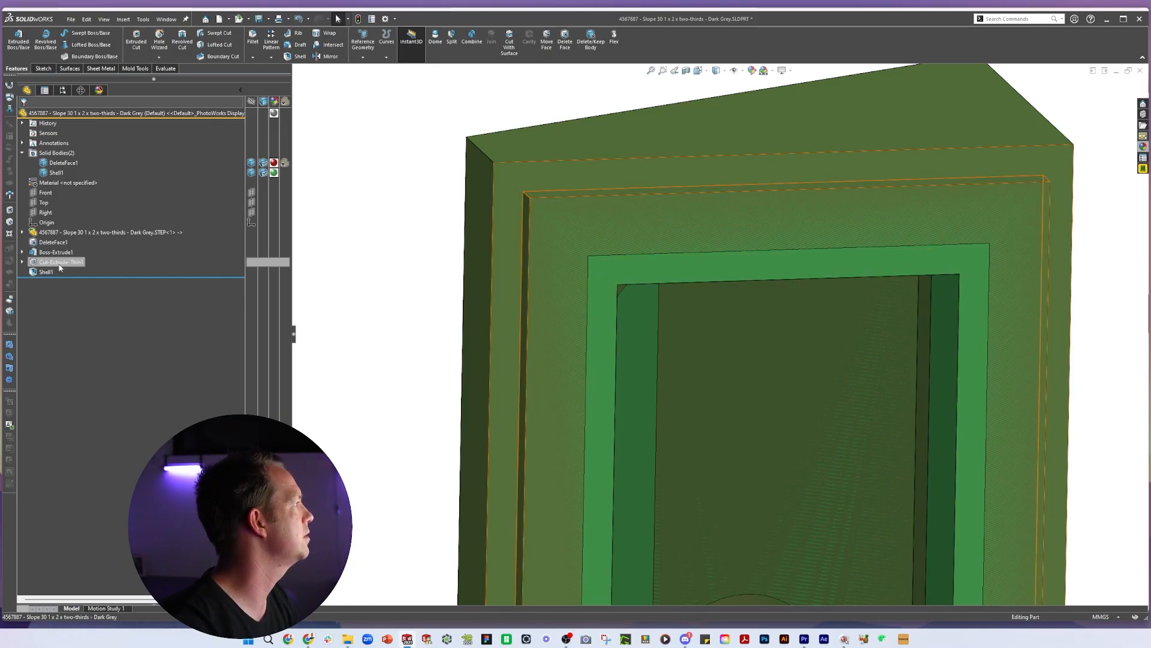
drag(60, 269, 58, 275)
middle_drag(761, 262, 589, 272)
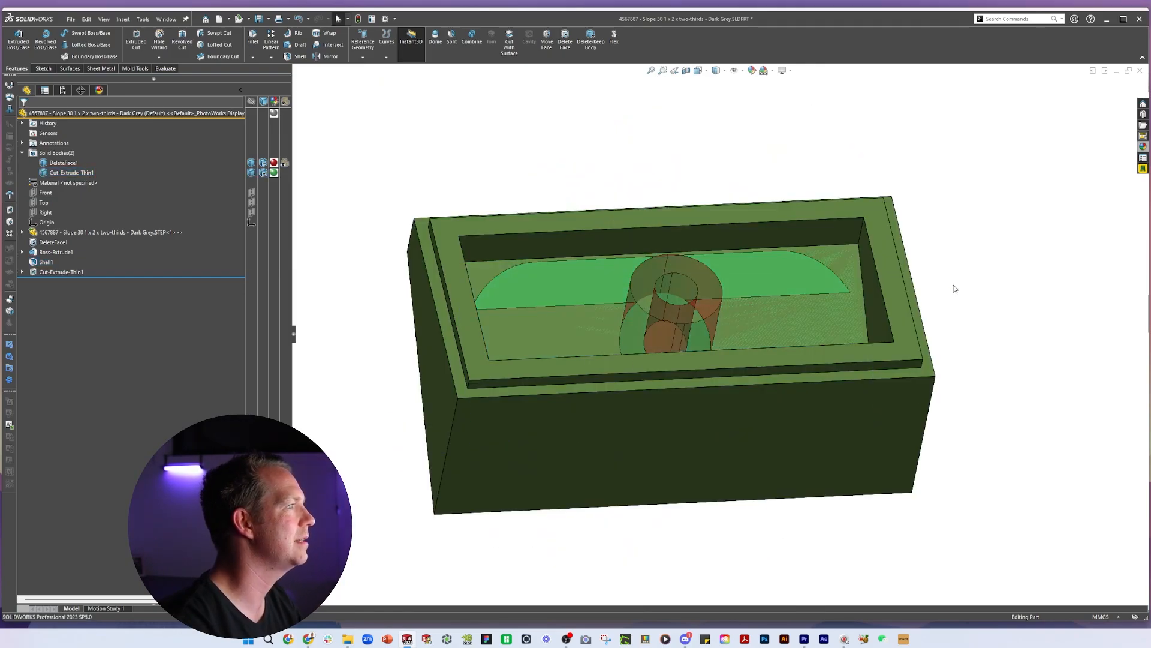
- Start a sketch on the Top plane, viewed squarely from the underside, and isolate the green body
scroll(468, 204, down, 1)
click(44, 203)
click(57, 188)
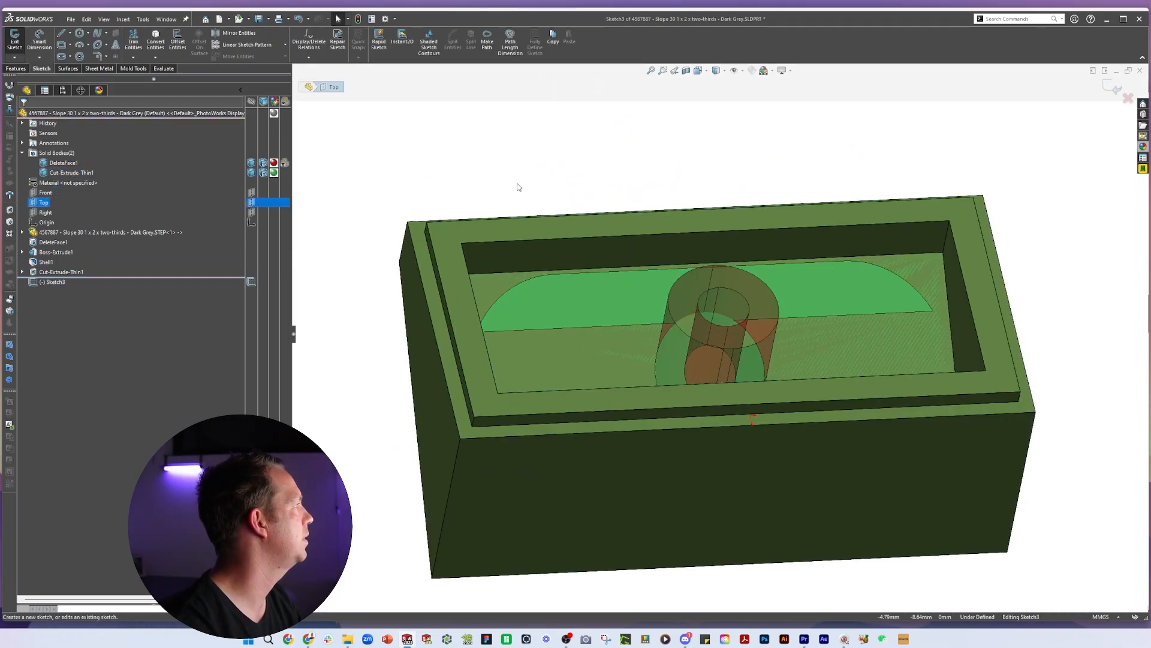
key(shift+Up)
key(shift+Up)
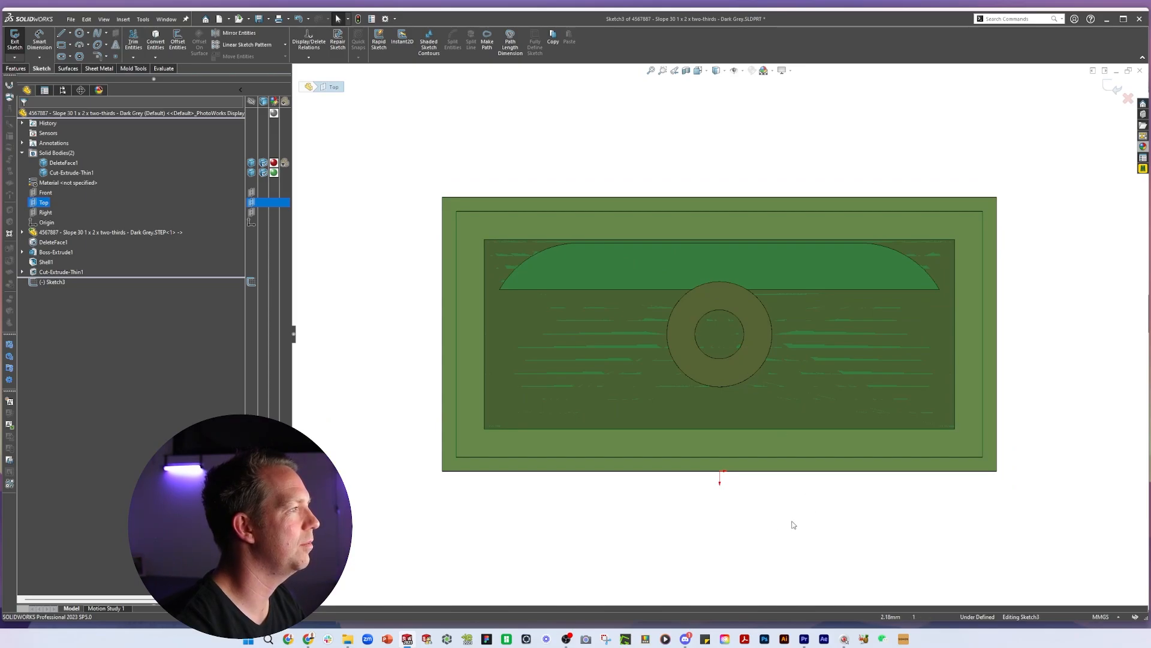
click(71, 174)
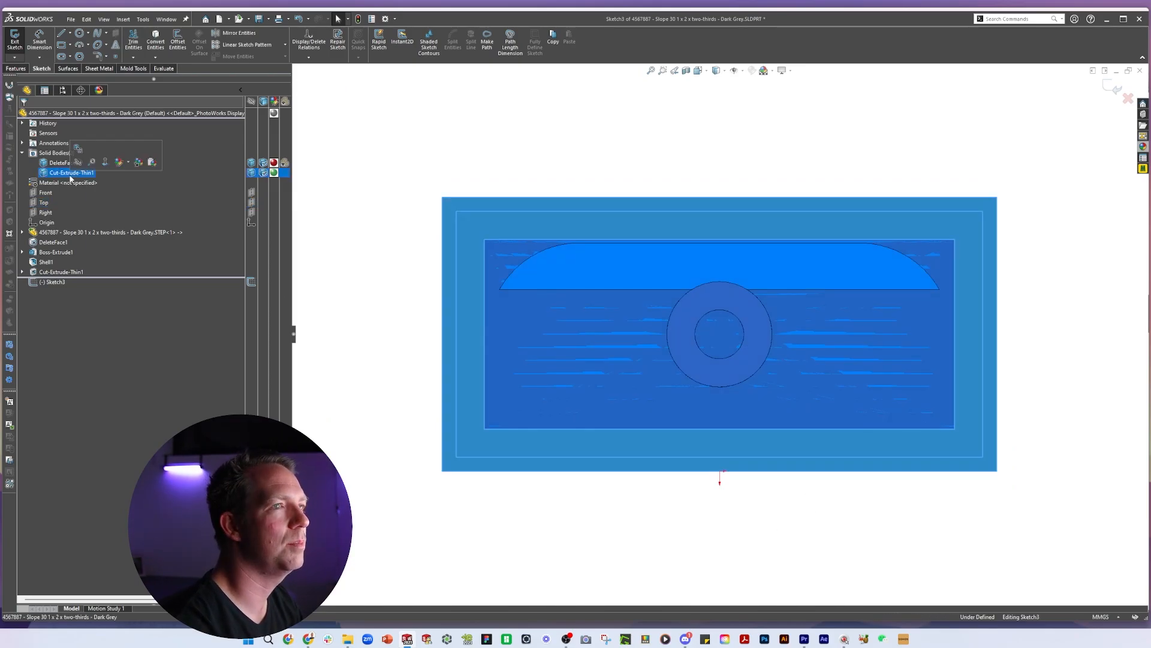
key(i)
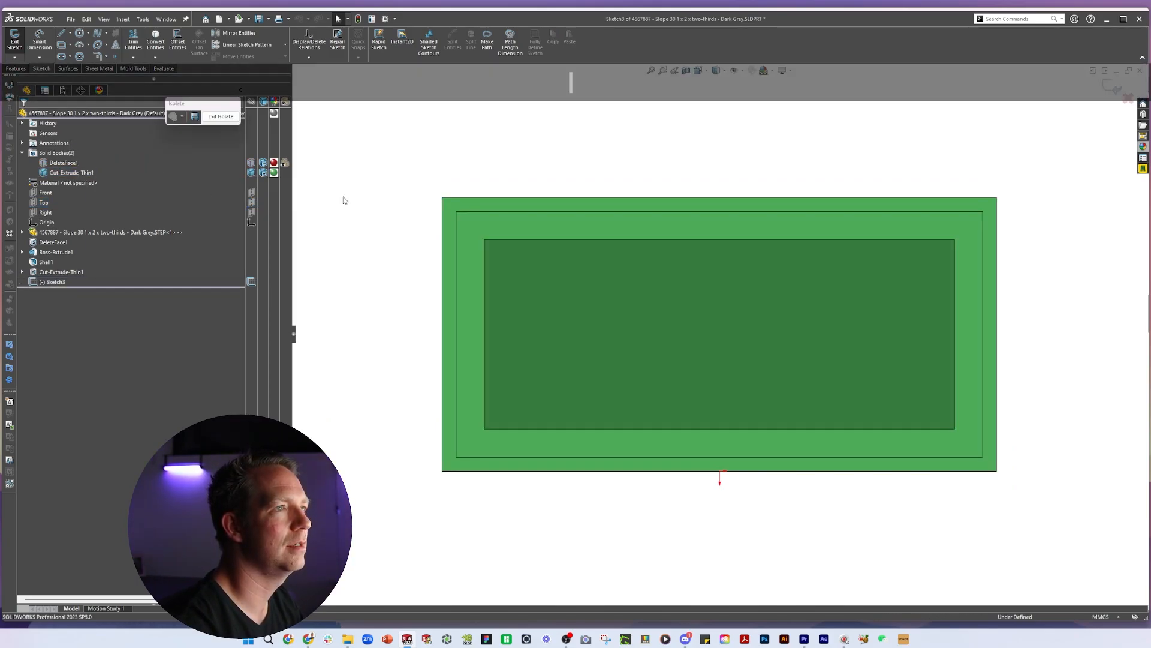
- Sketch a horizontal centerpoint slot in the middle of the cavity, its end-arc centre about 5 mm from the slot's centre
click(62, 57)
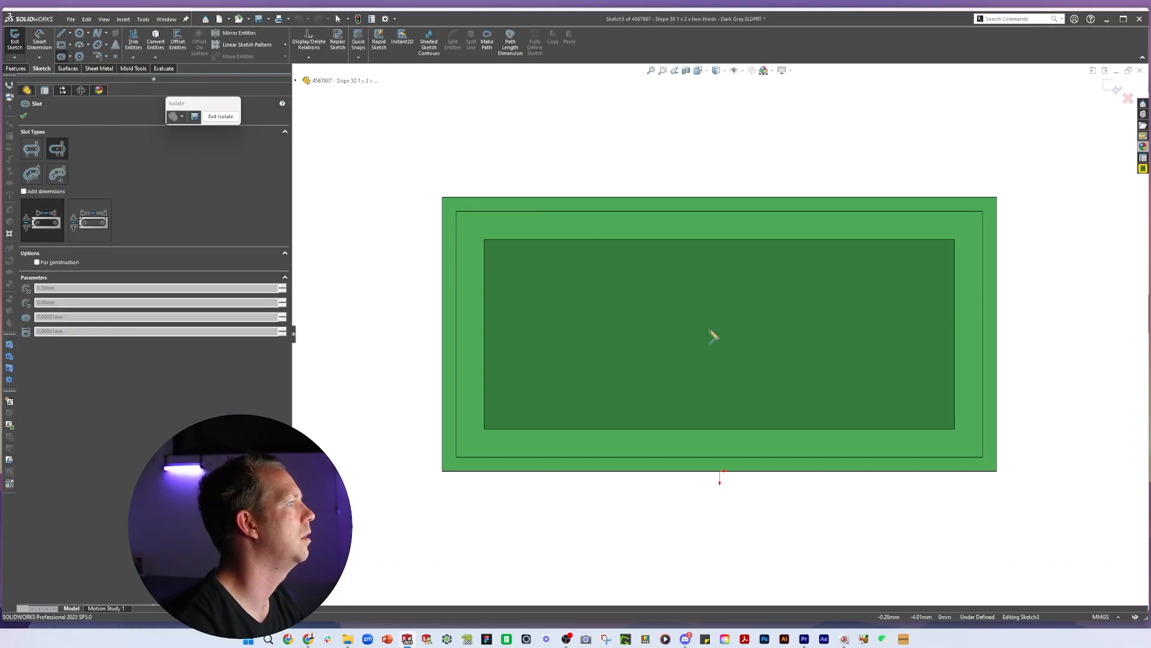
click(721, 340)
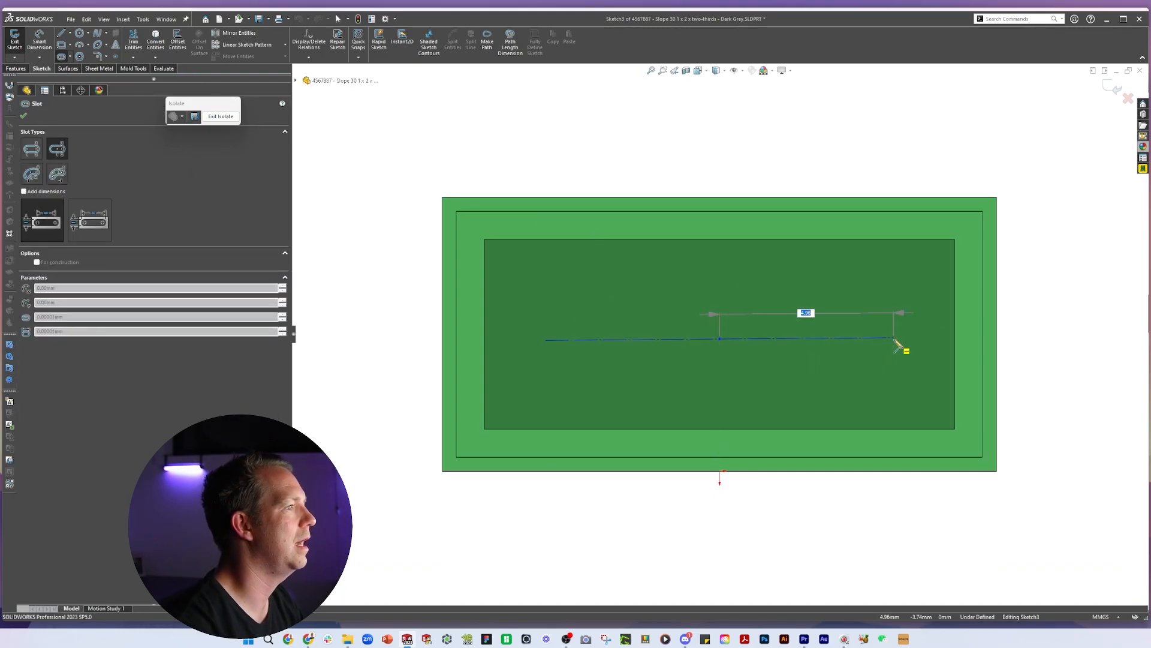
key(Escape)
key(Escape)
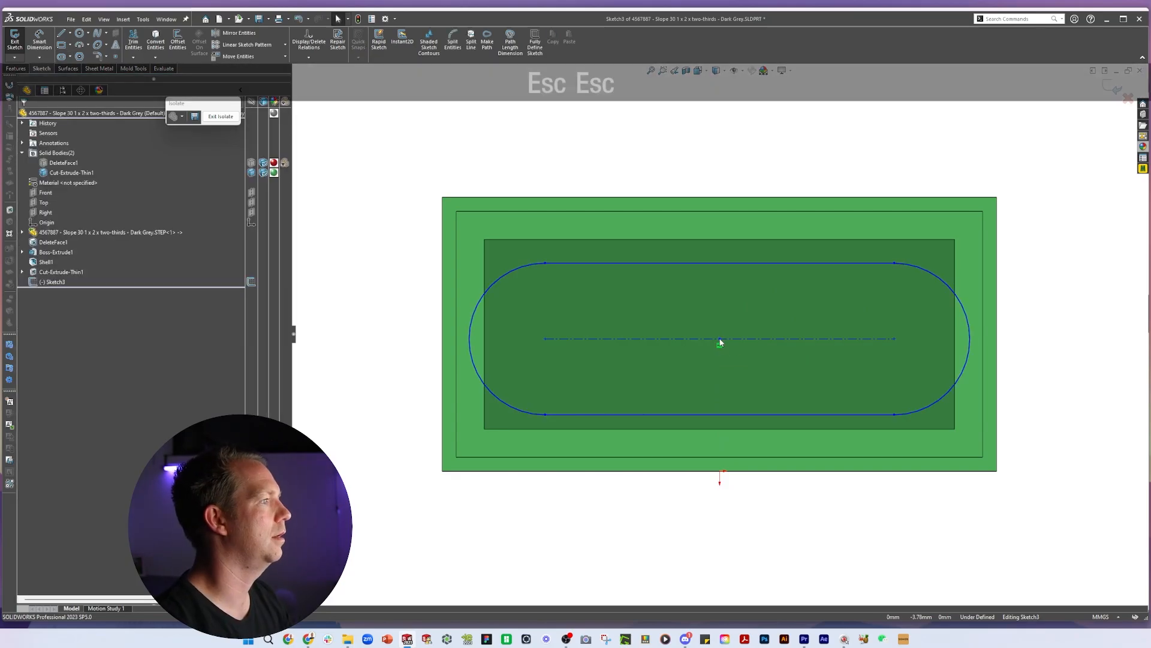
- Align the slot's centre point vertically with the origin and leave the isolated view so the red reference body shows
click(720, 340)
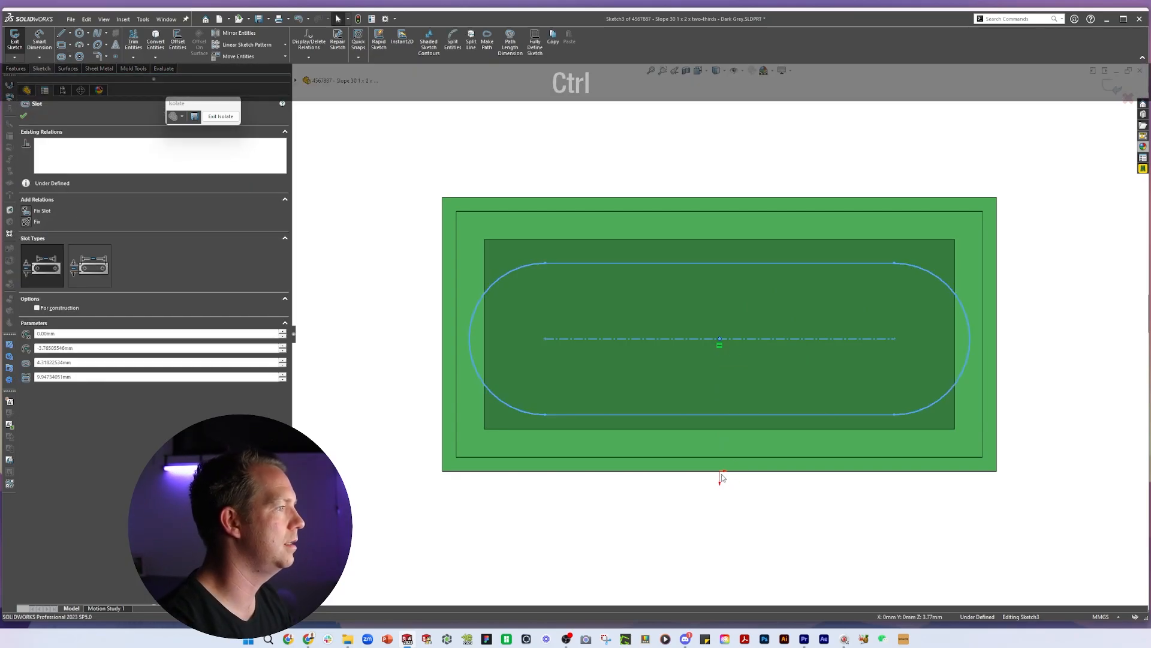
ctrl+click(720, 472)
click(70, 273)
click(1030, 299)
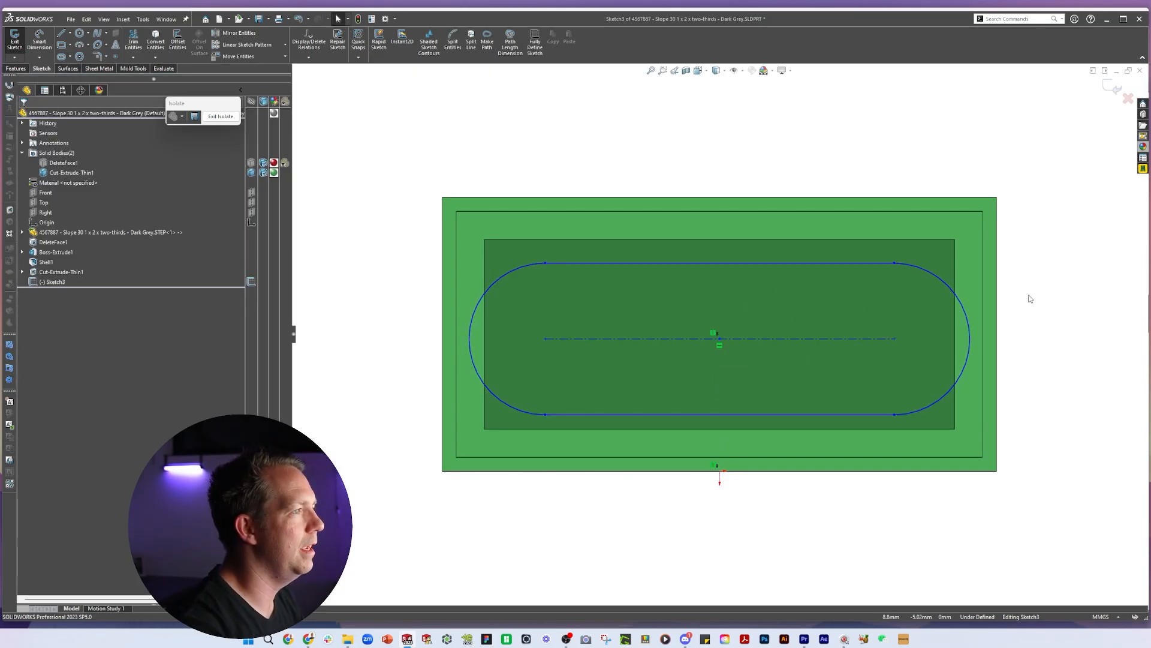
click(231, 119)
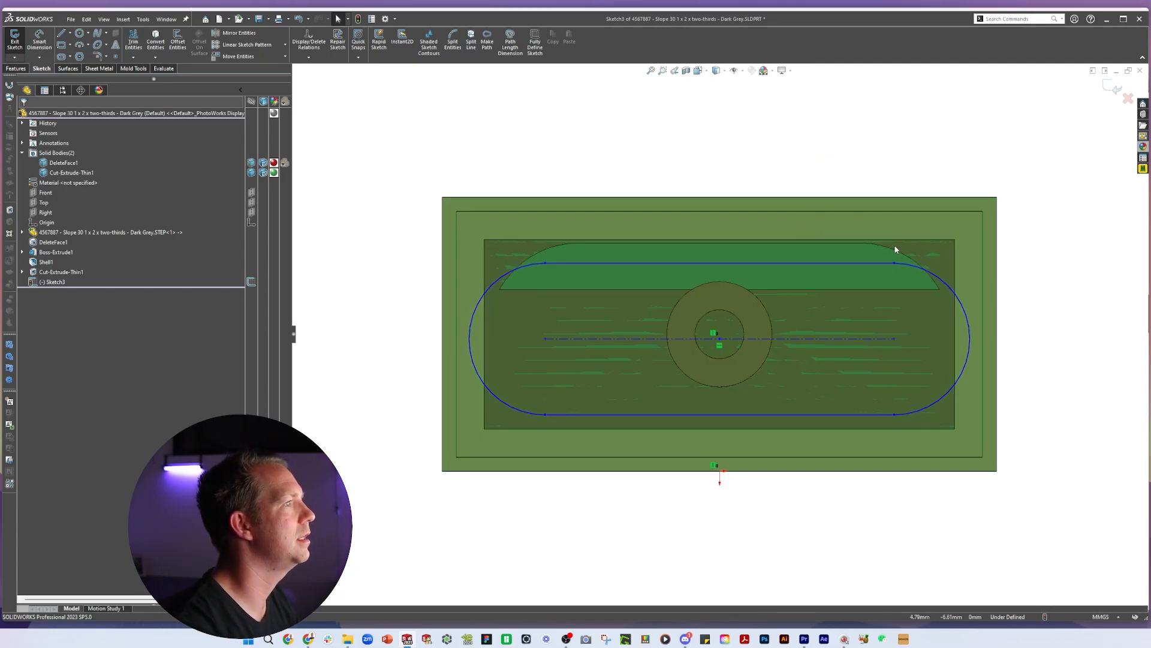
- Snap the slot's arc endpoint to the end of the reference recess's rounded edge and make the arc tangent to that edge
drag(891, 263, 862, 244)
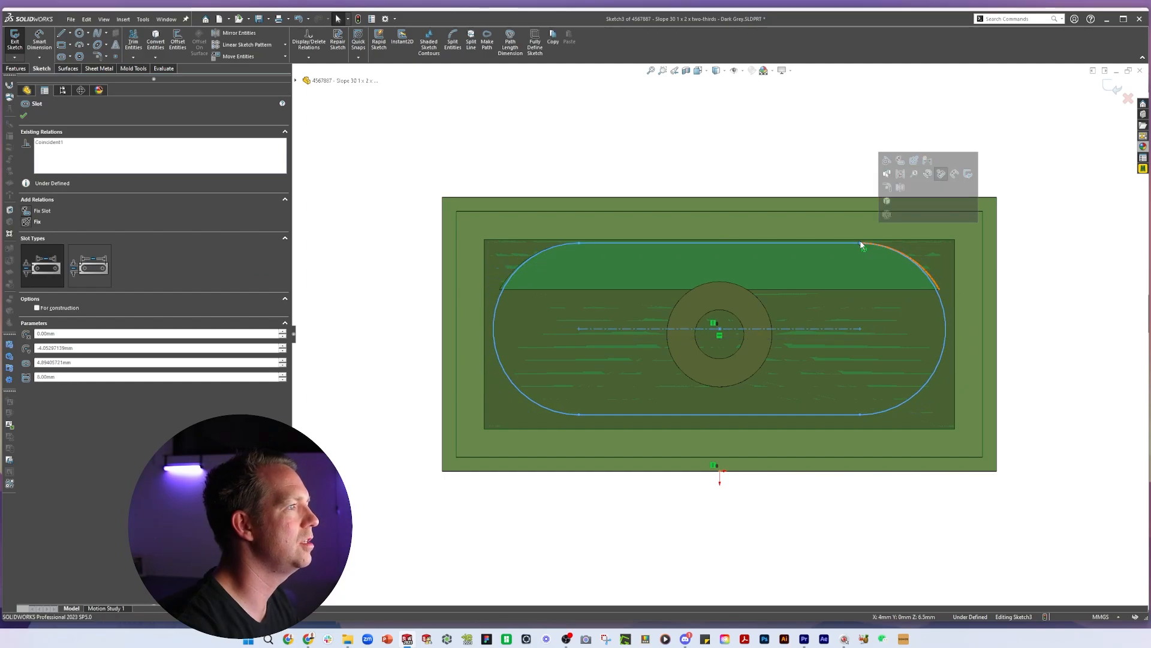
click(1044, 329)
scroll(976, 284, down, 4)
click(891, 284)
click(891, 284)
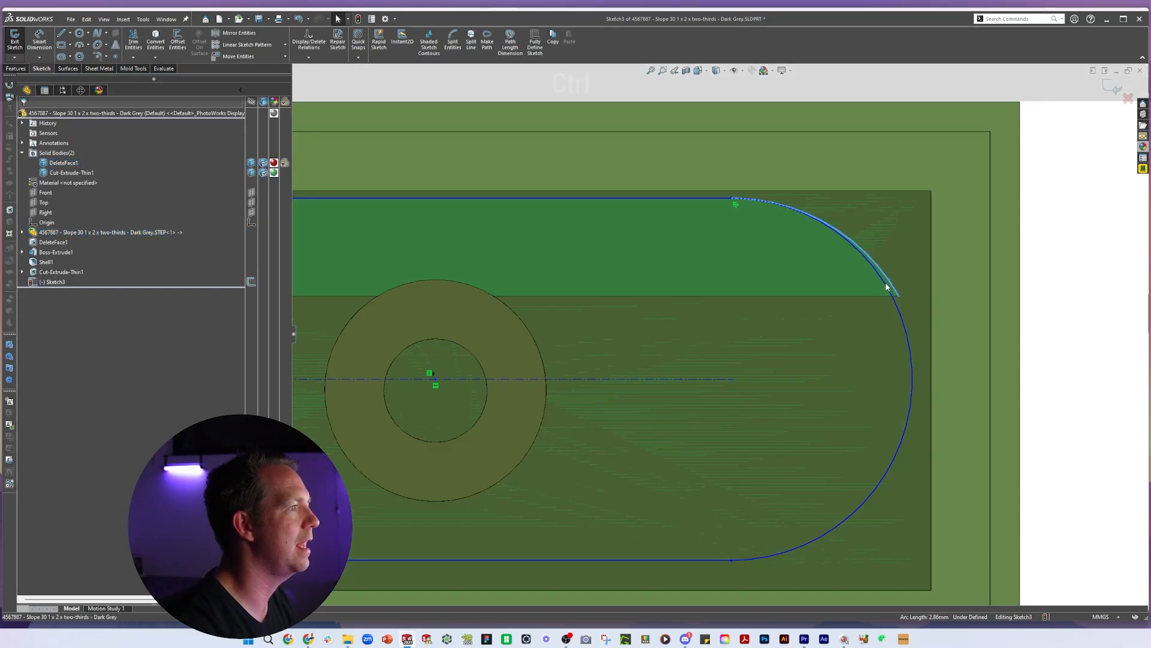
ctrl+click(890, 283)
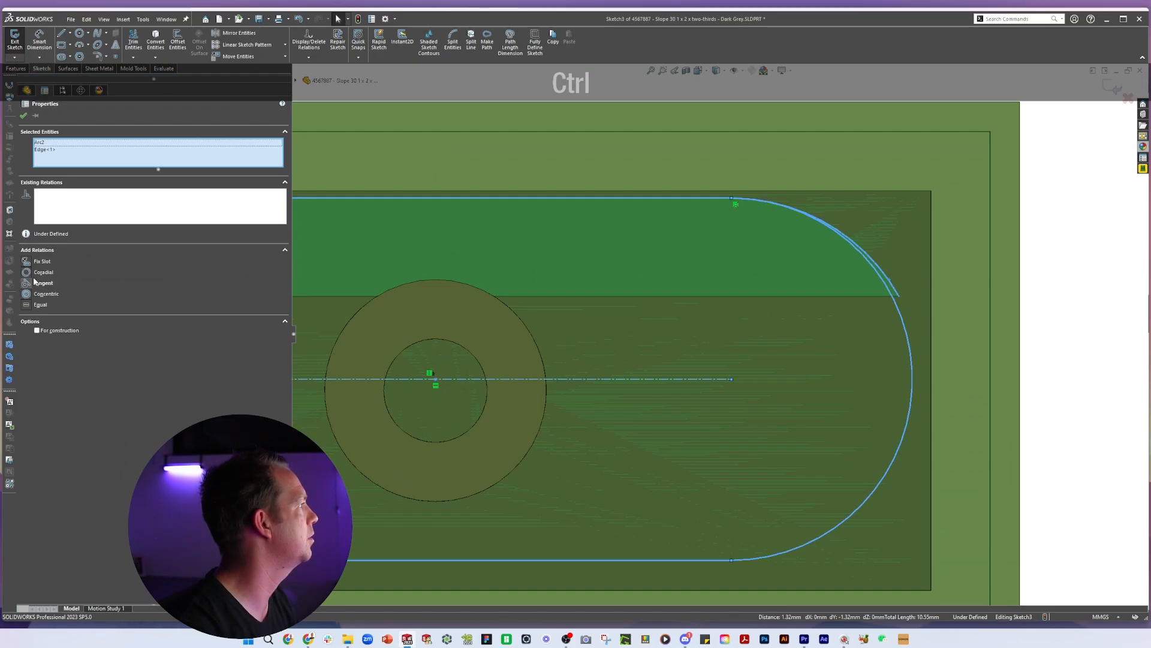
click(34, 283)
key(Escape)
scroll(727, 338, up, 5)
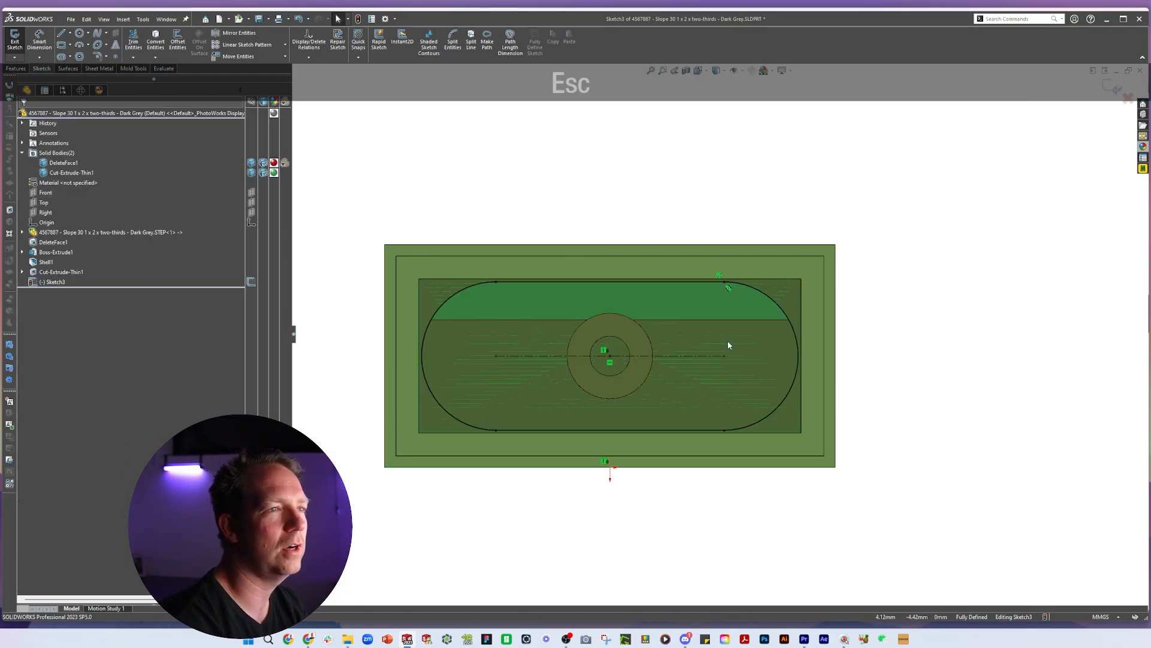
- Delete the slot's relations to the reference body's rounded edge
scroll(533, 325, down, 3)
scroll(729, 352, up, 2)
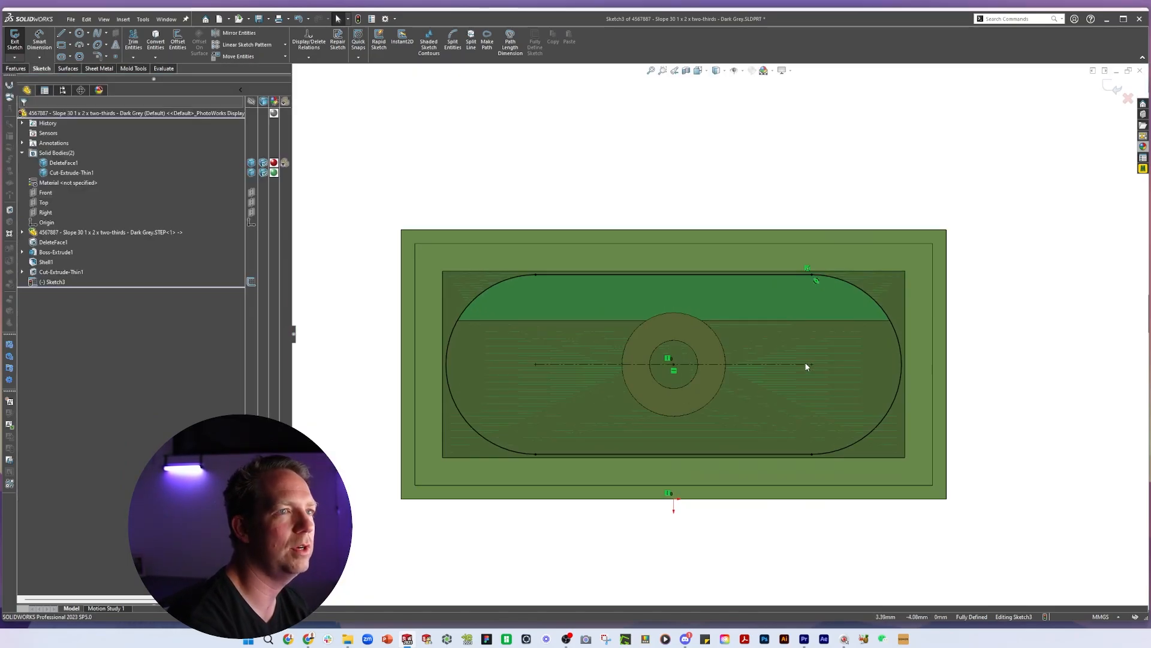
click(808, 271)
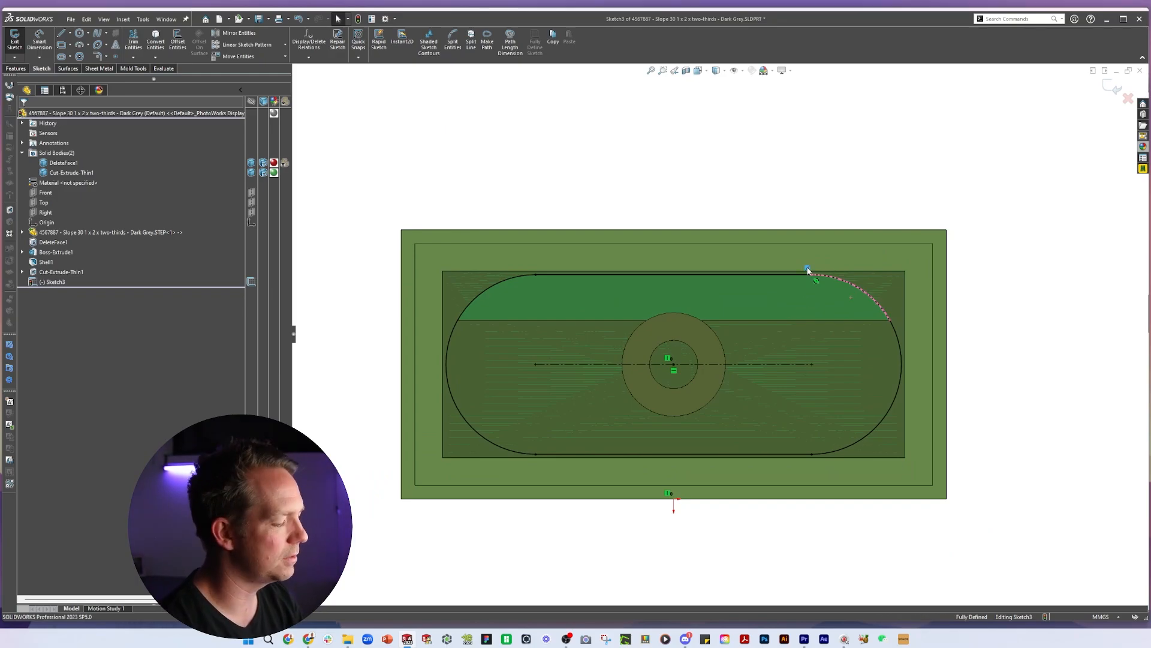
key(Delete)
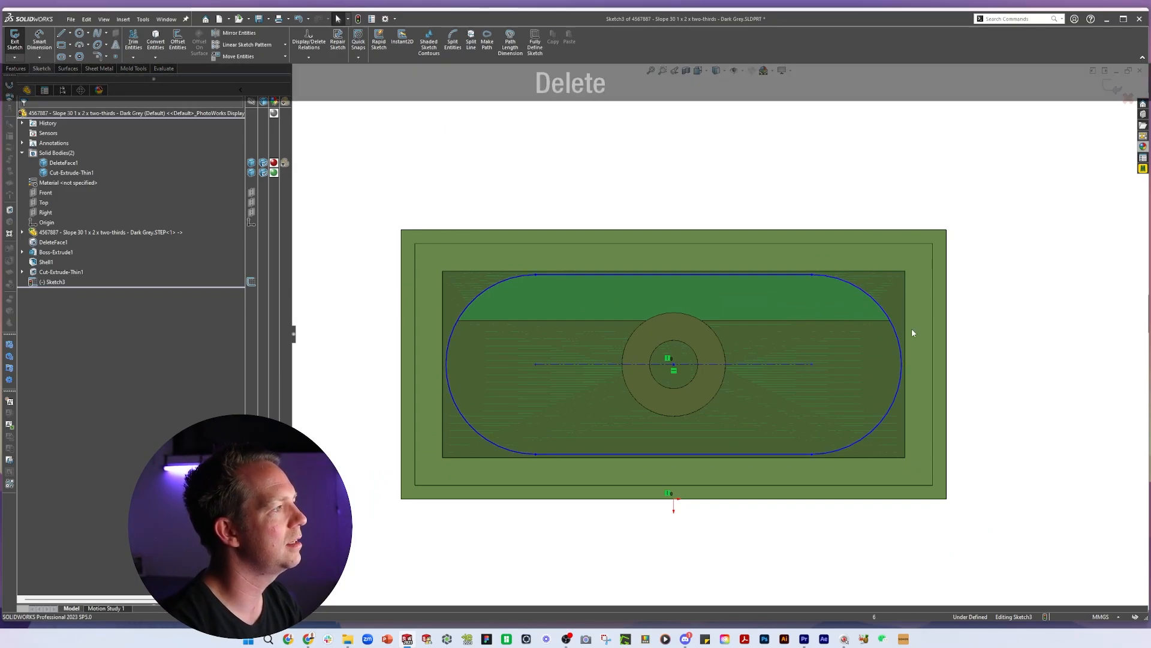
- Fully define all slot sketch entities automatically, using baseline dimensions from the origin
right_click(913, 333)
click(1040, 432)
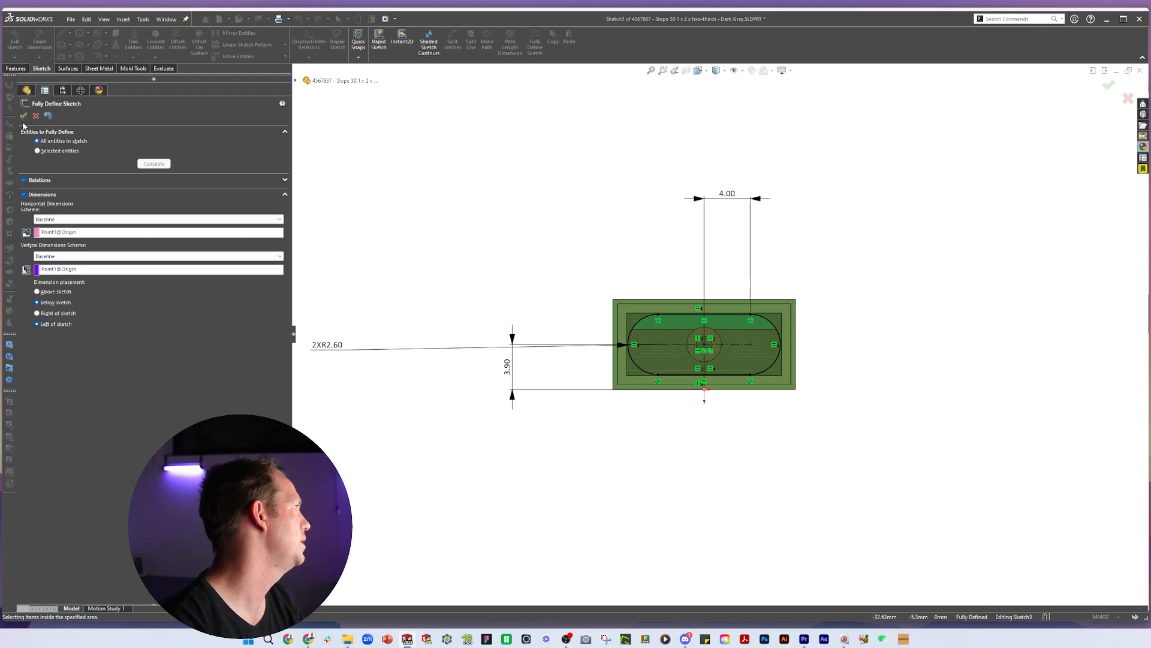
click(23, 115)
- Section the model along the Right plane to view the inside of the cavity and the reference recess
mouse_move(456, 180)
middle_down()
mouse_move(727, 146)
mouse_move(705, 207)
middle_up()
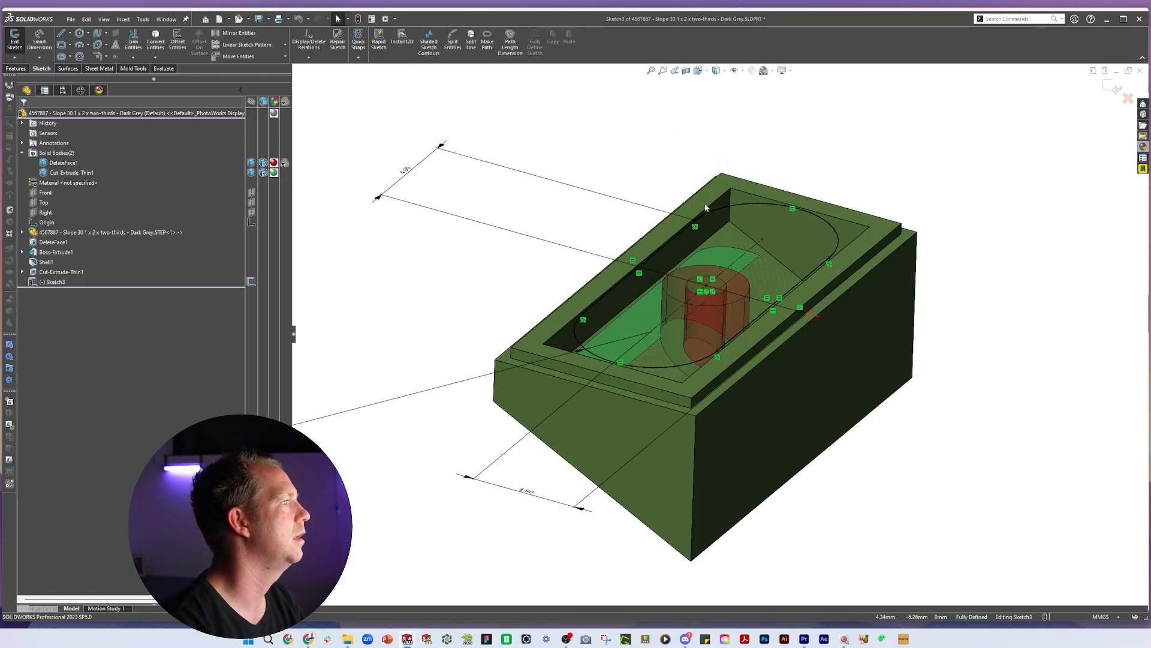
click(686, 70)
middle_drag(779, 156, 825, 352)
scroll(824, 352, down, 3)
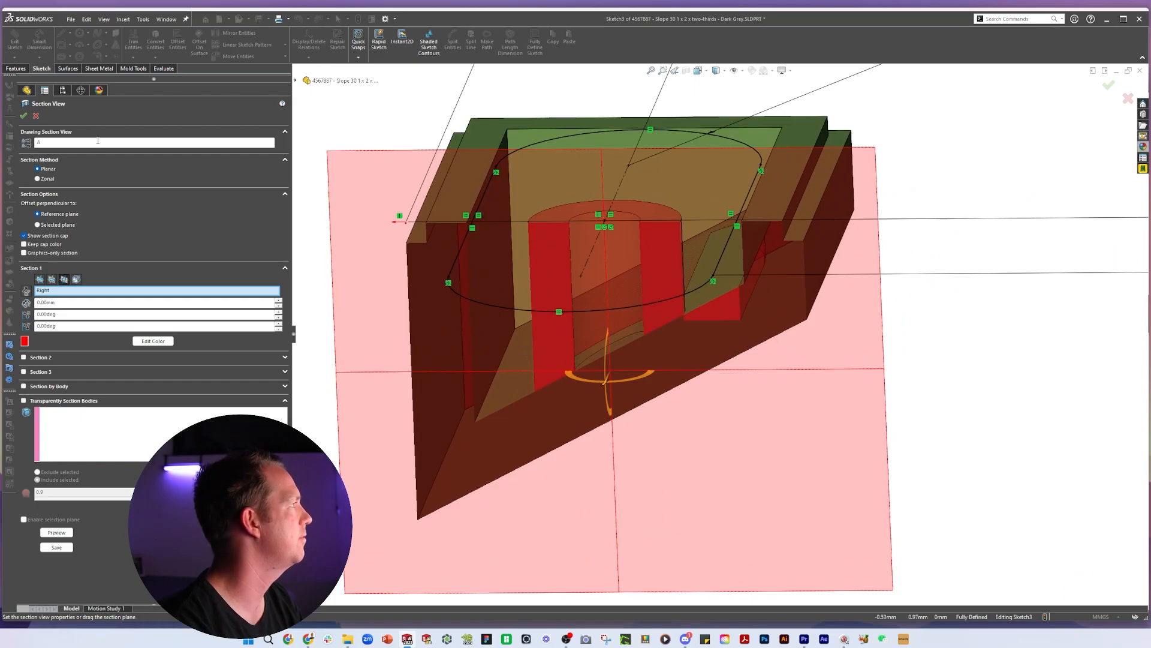
click(23, 115)
- Start a blind extruded cut from the slot sketch and reverse its direction into the body
key(shift+e)
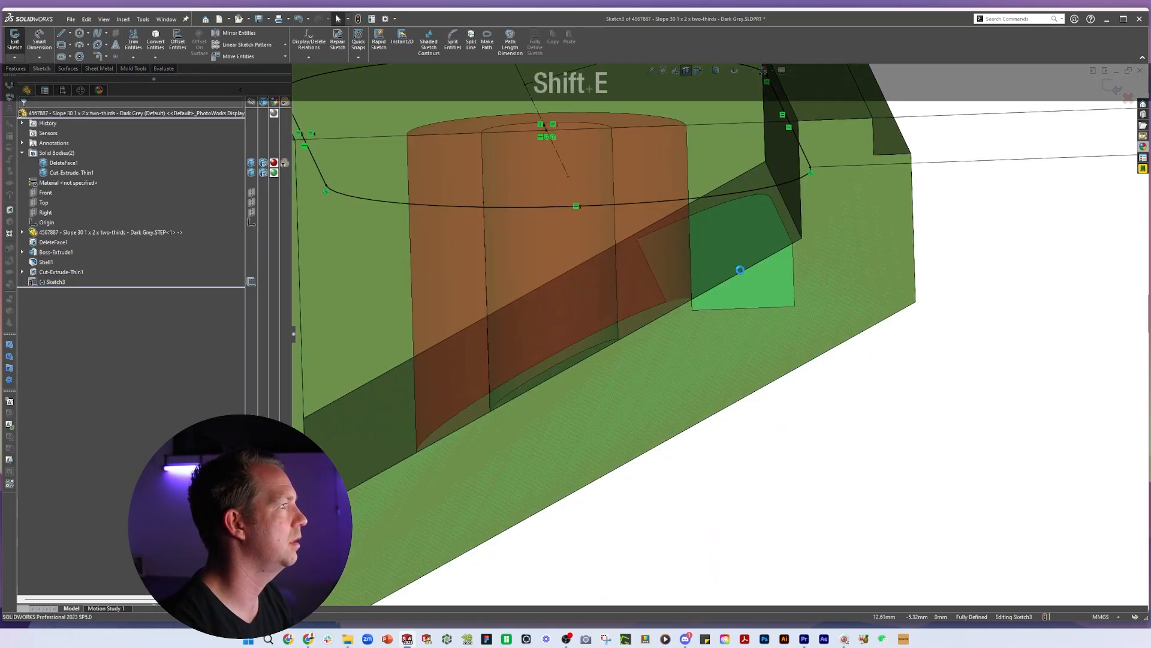
click(281, 201)
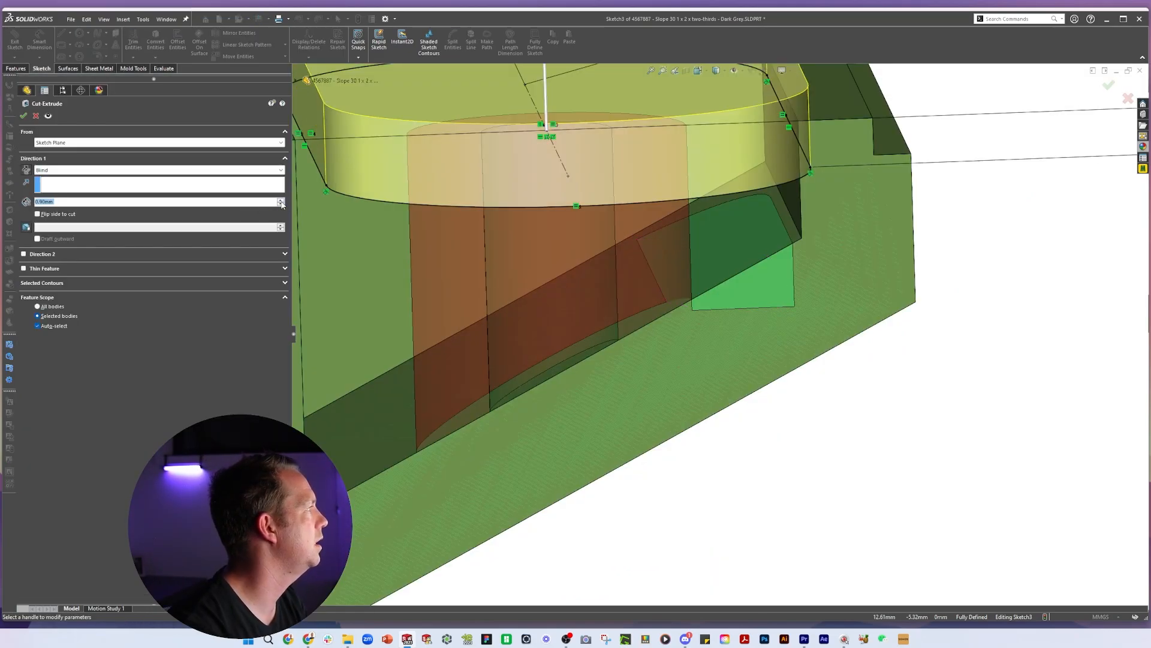
click(280, 200)
click(27, 170)
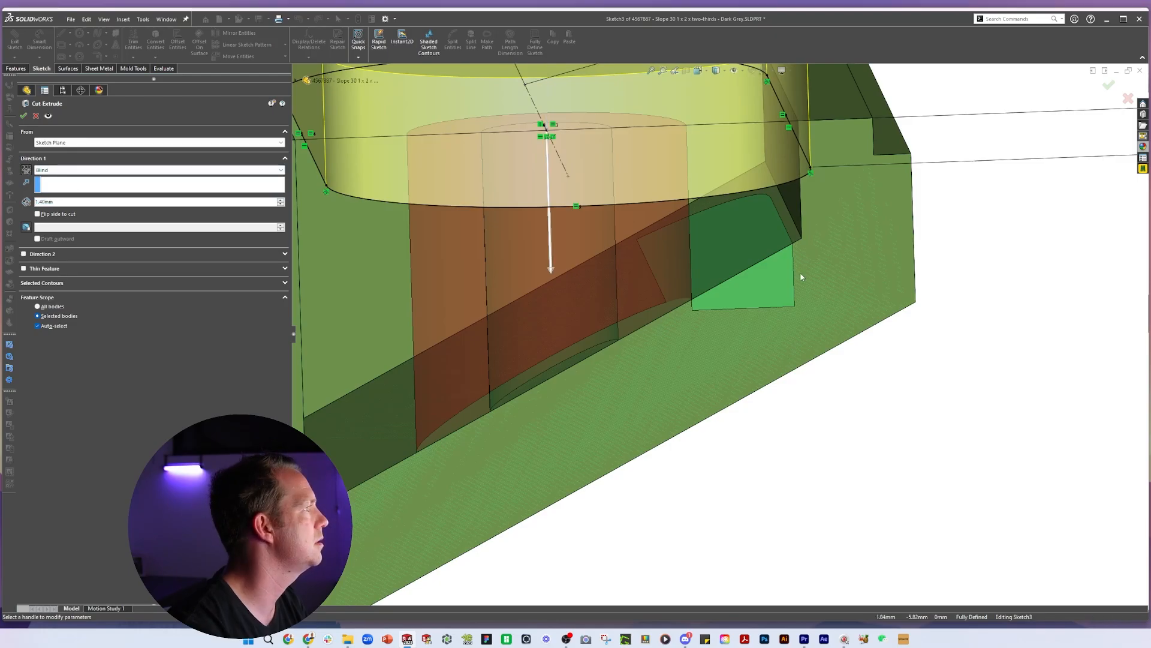
- Compare the cut with the reference recess in a side view and set its depth to 2 mm
scroll(800, 274, down, 1)
middle_drag(800, 274, 784, 255)
scroll(930, 369, up, 1)
key(space)
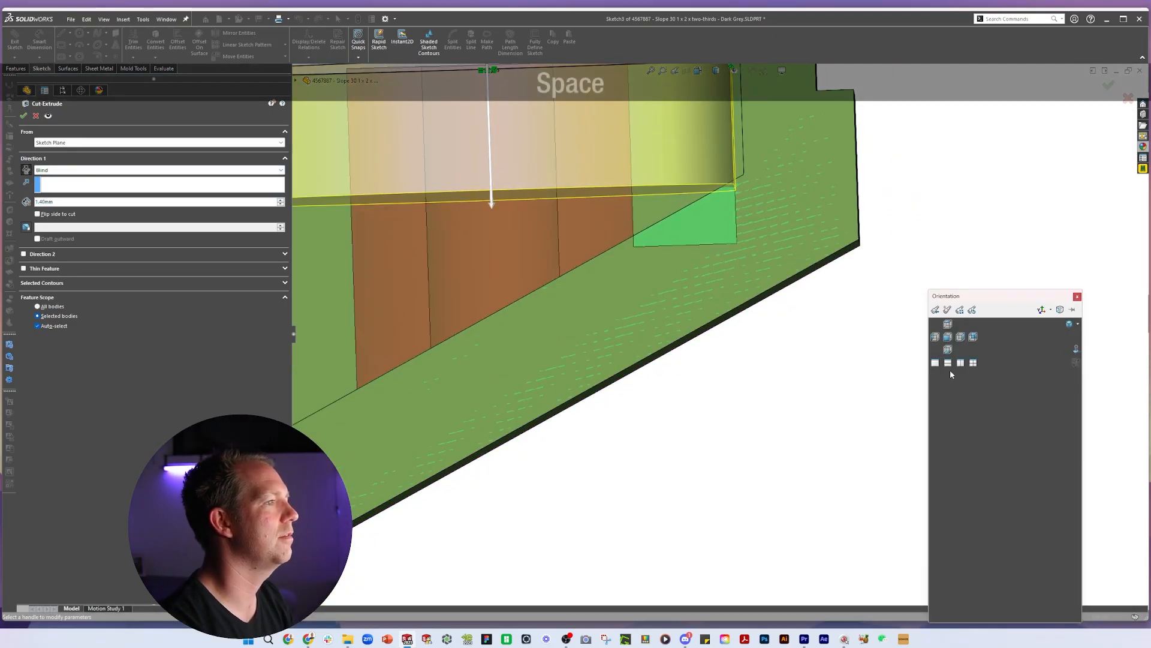
click(958, 337)
scroll(824, 384, down, 5)
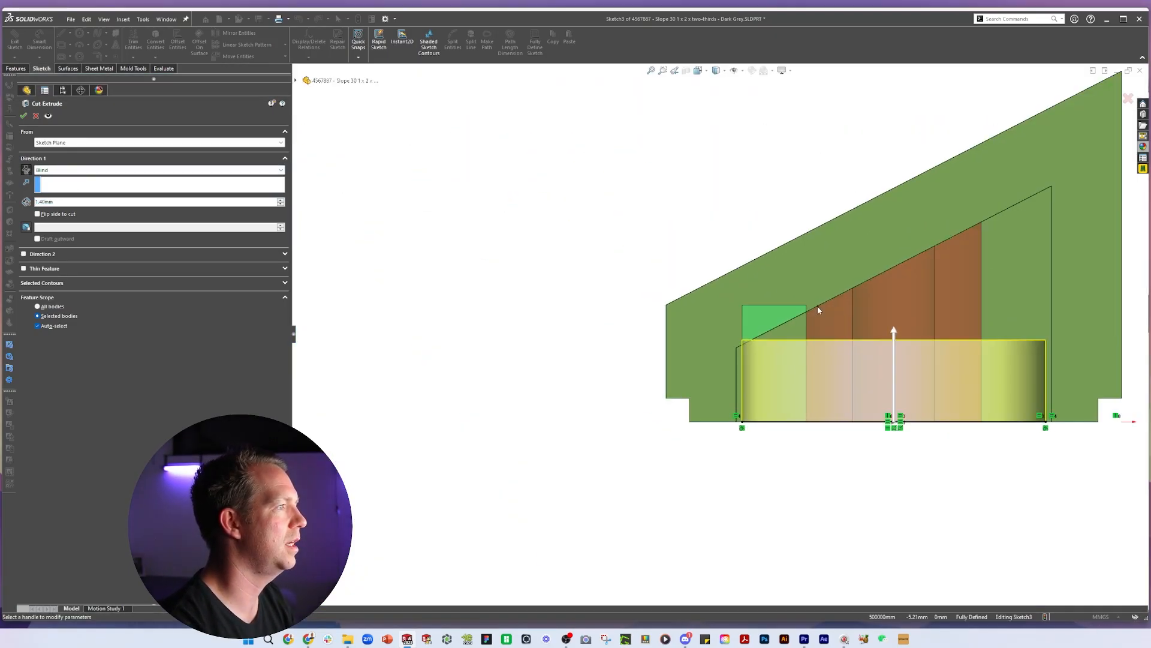
click(281, 201)
double_click(84, 204)
text(2)
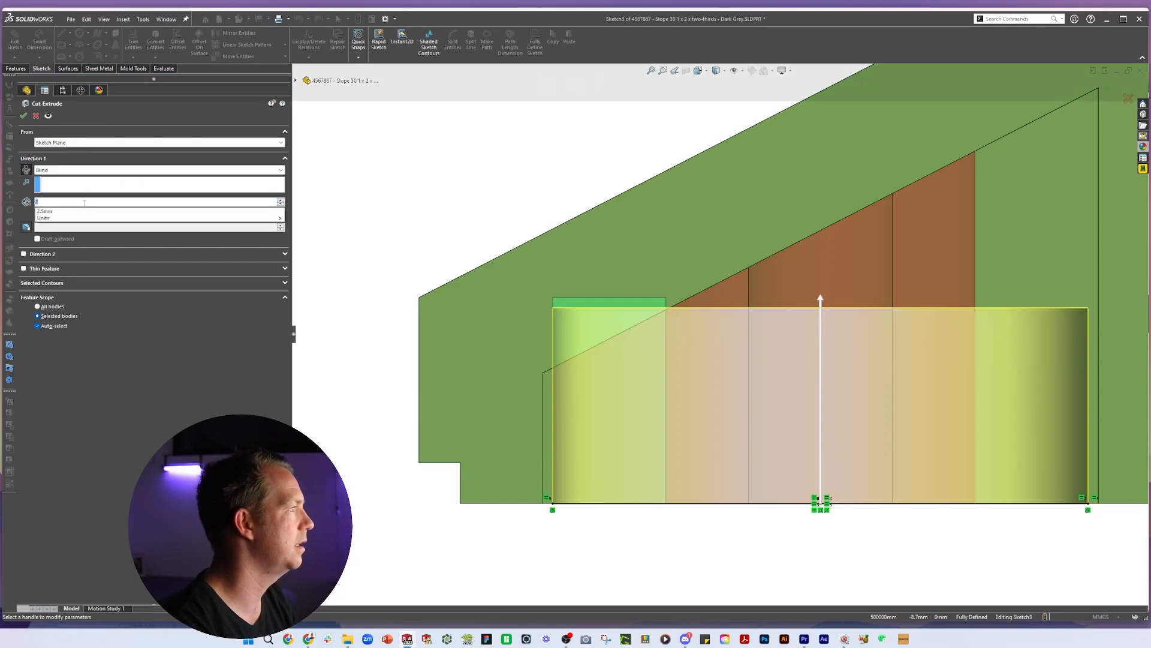
key(Return)
- Turn off automatic body selection for the slot cut and finish it with the red reference body as its scope
middle_drag(645, 306, 615, 200)
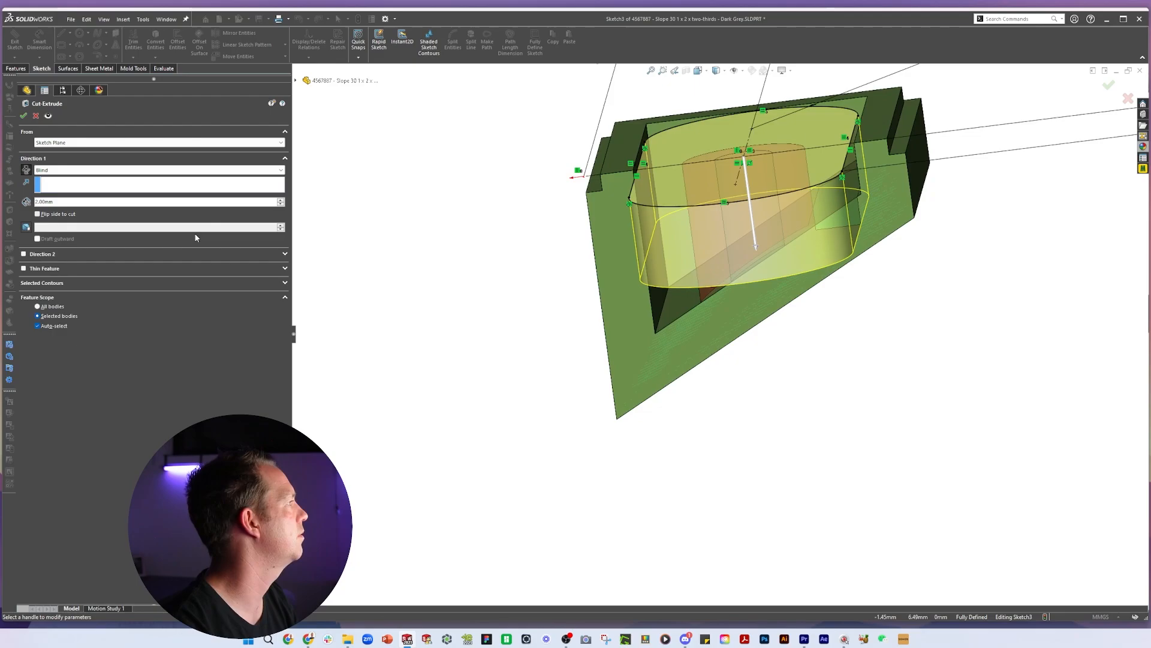
click(37, 325)
click(840, 219)
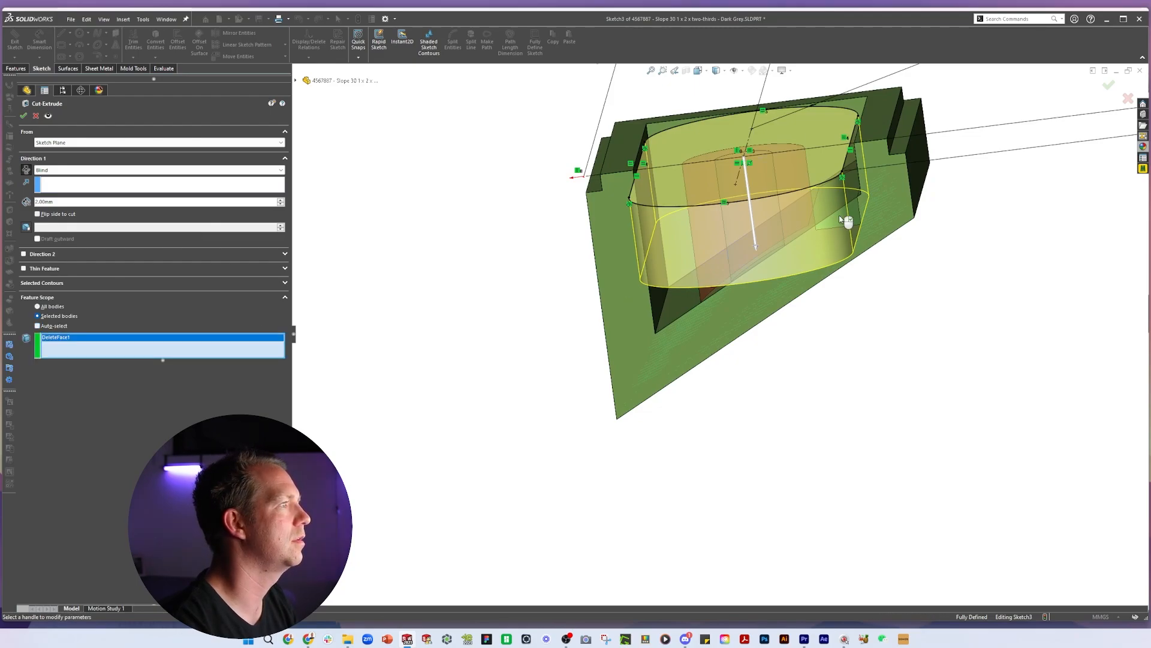
right_click(841, 220)
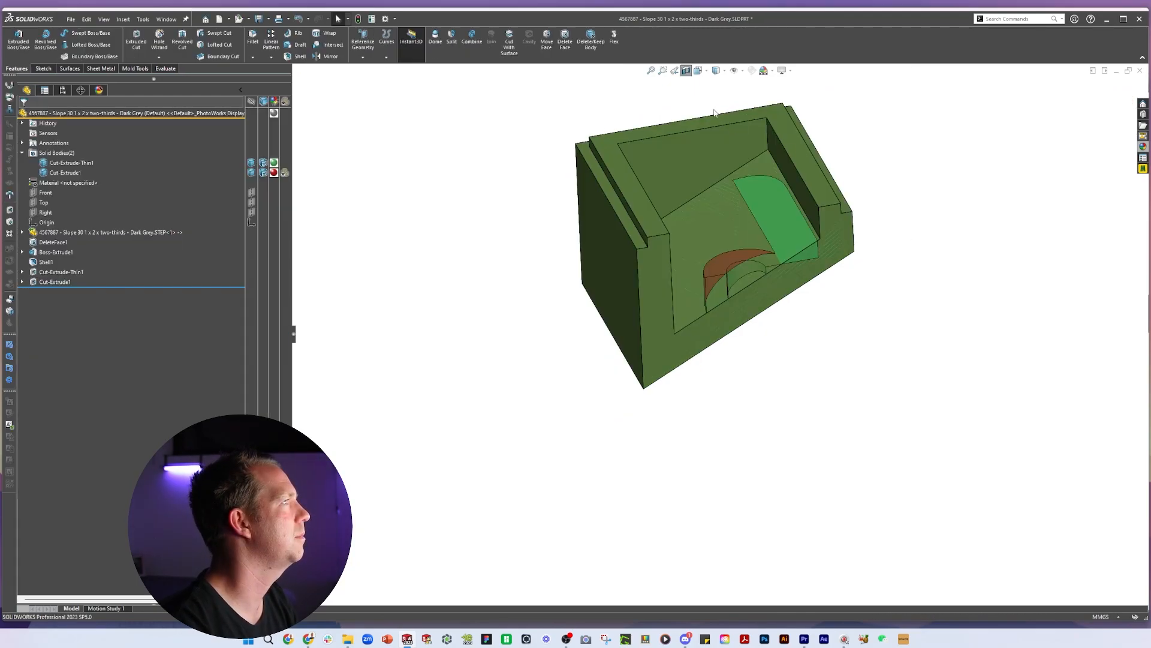
- Turn off the section view, inspect the red body in isolation and hide it
click(686, 71)
click(65, 173)
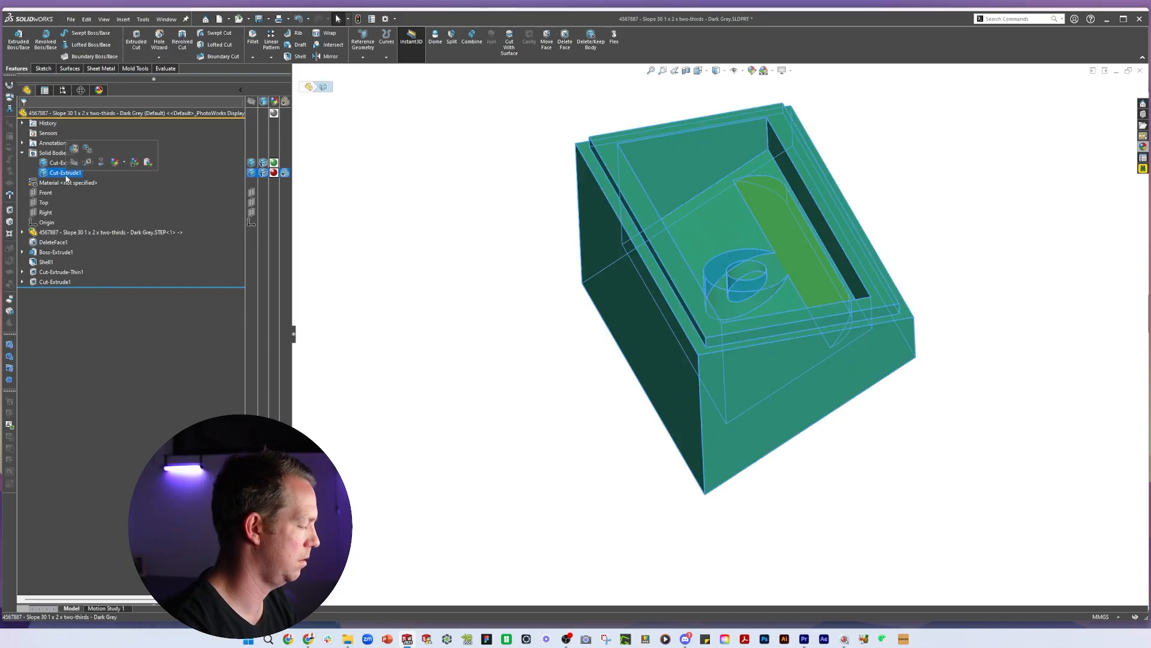
click(524, 426)
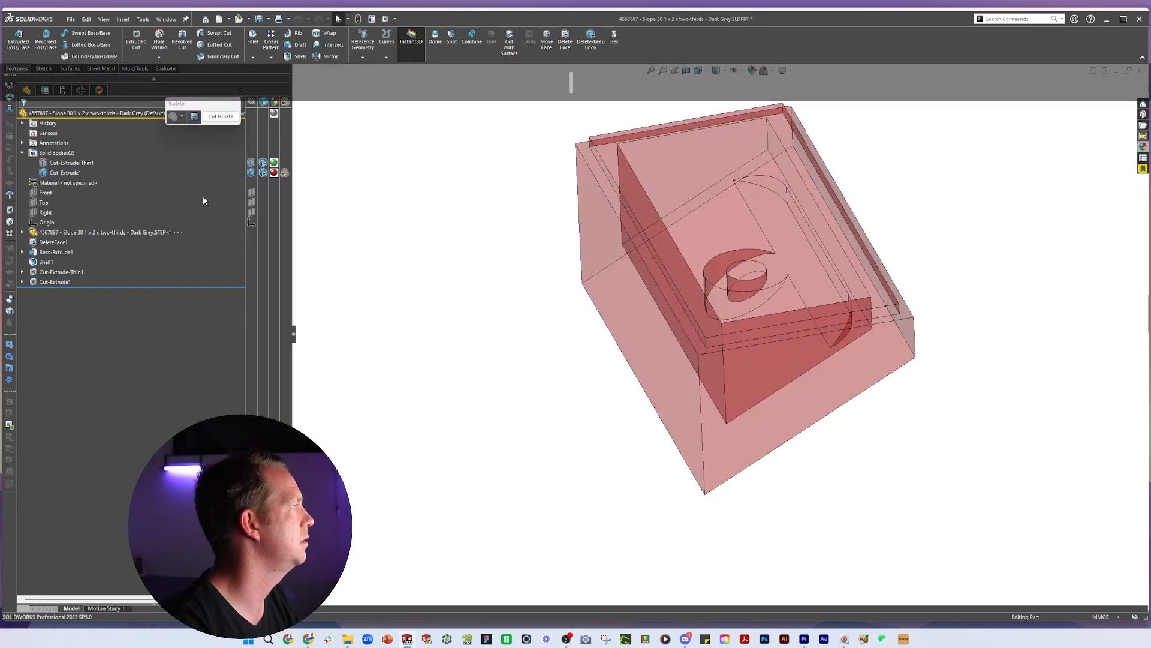
click(66, 173)
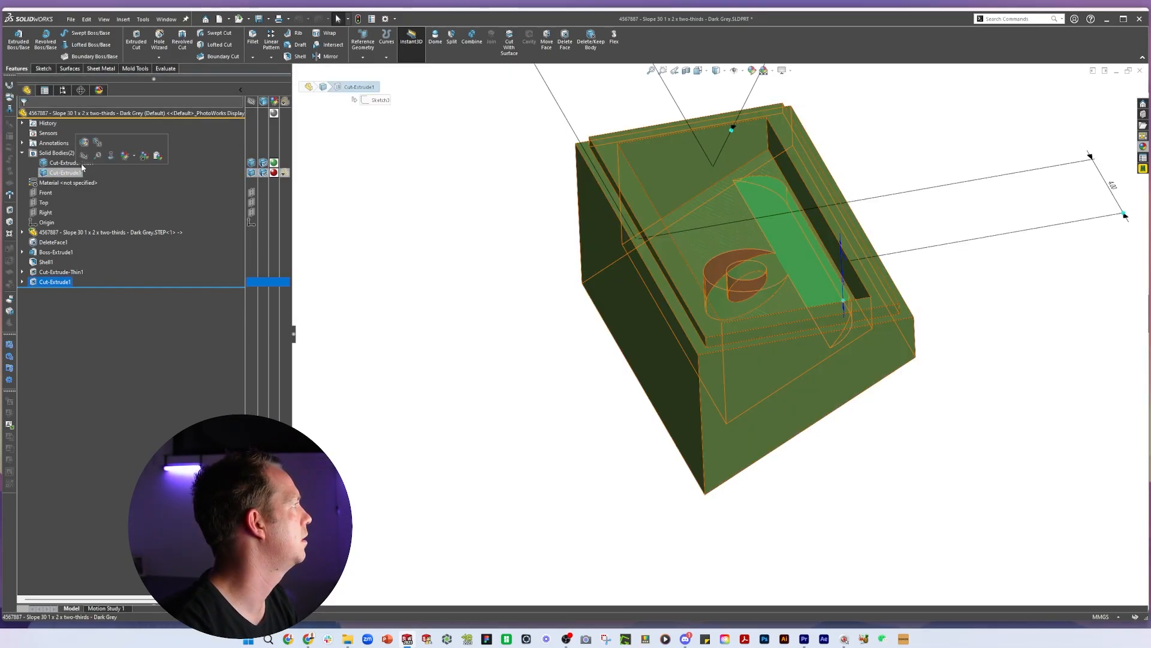
click(99, 154)
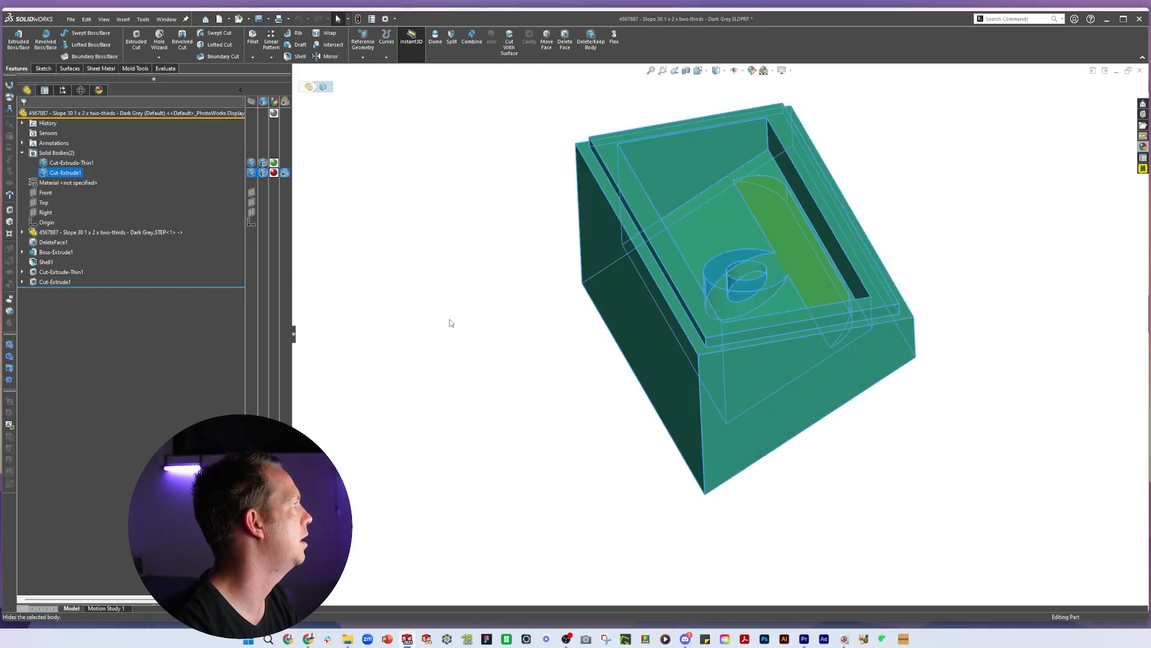
click(450, 322)
- Edit the slot cut so that its feature scope is the green body instead of the red reference body
click(44, 284)
click(51, 255)
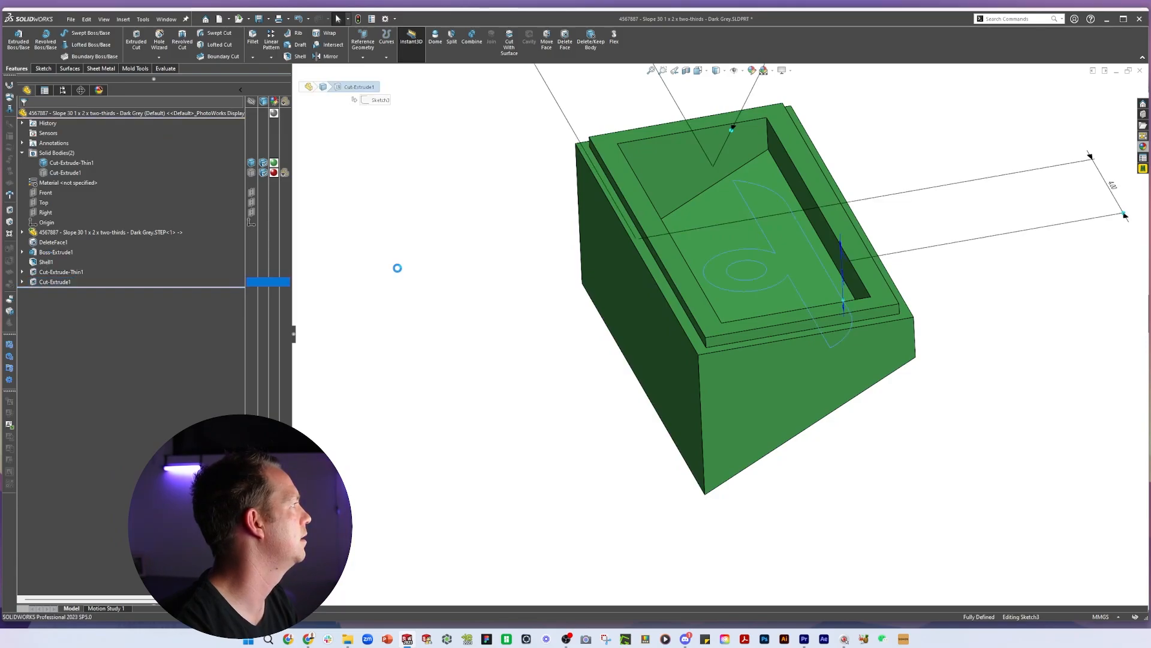
right_click(826, 399)
- Start a sketch on the Top plane and draw a 3 mm diameter circle centred on the reference post
middle_drag(951, 442, 956, 132)
middle_drag(780, 161, 854, 130)
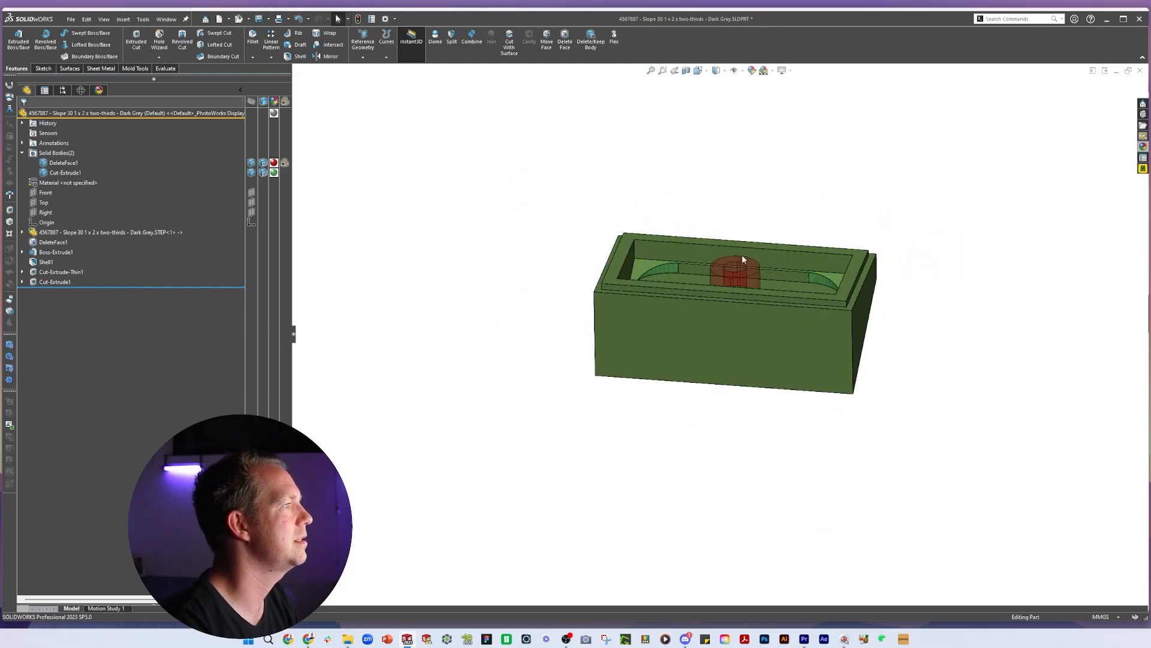
scroll(742, 254, down, 3)
middle_drag(744, 255, 890, 273)
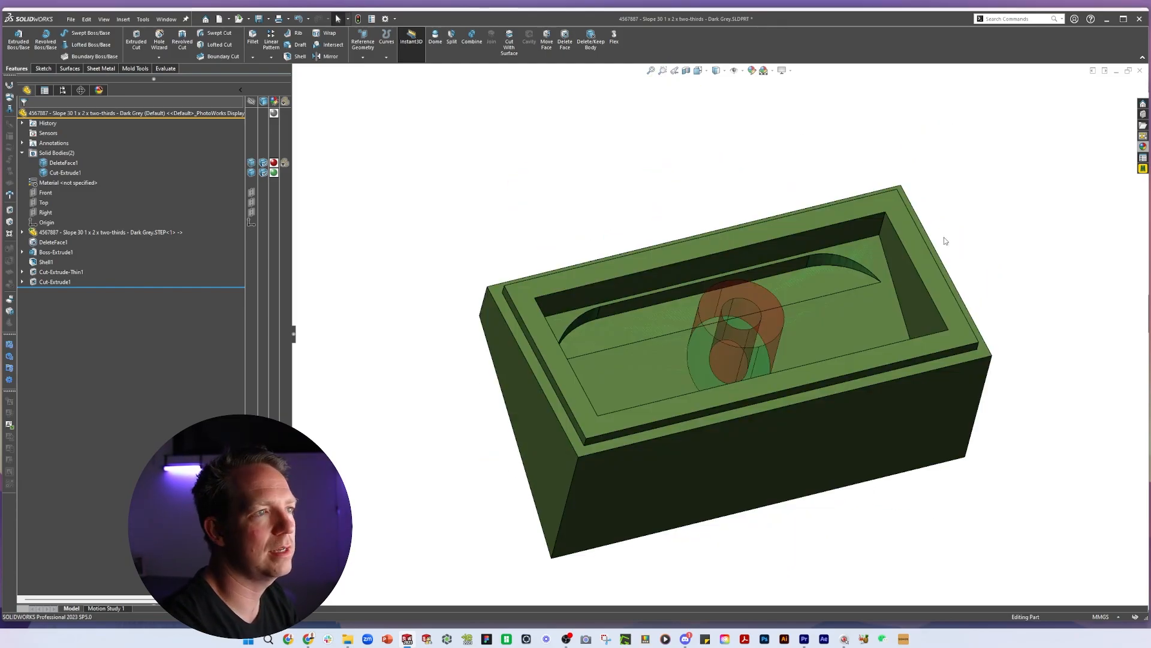
middle_drag(732, 241, 714, 241)
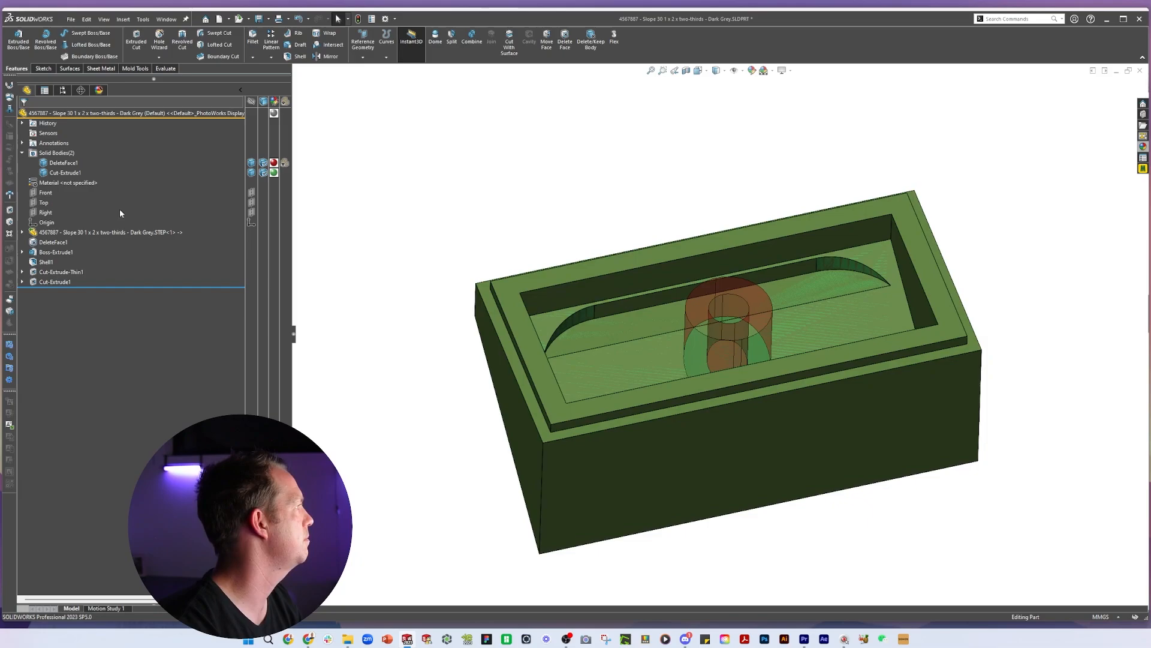
click(44, 202)
key(space)
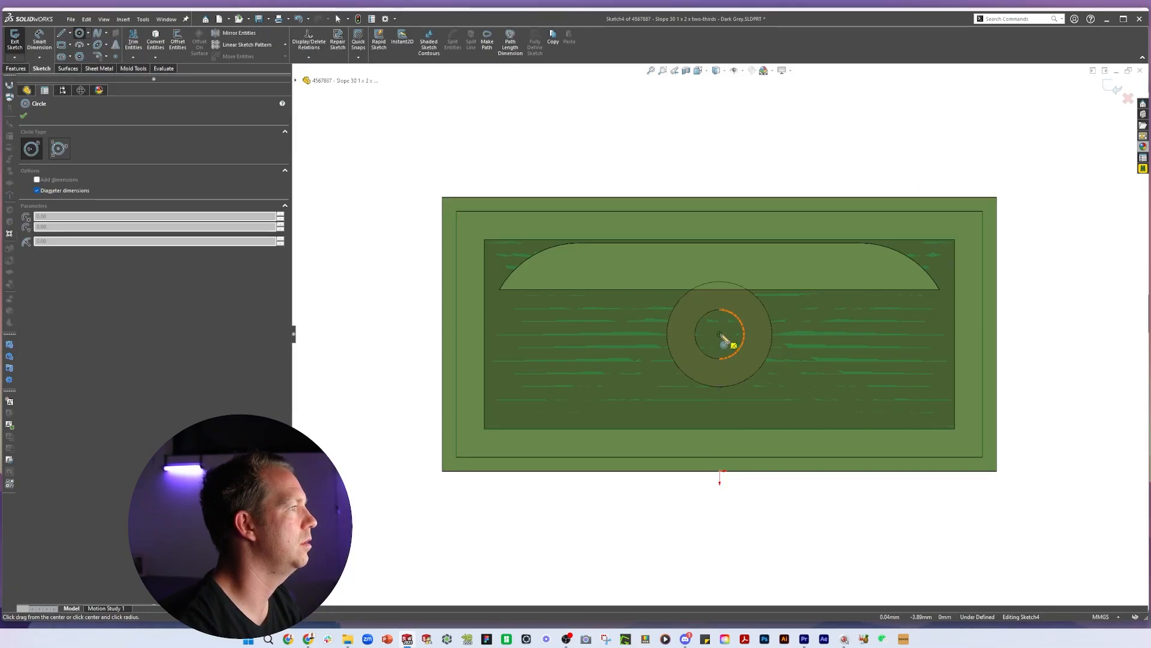
click(720, 335)
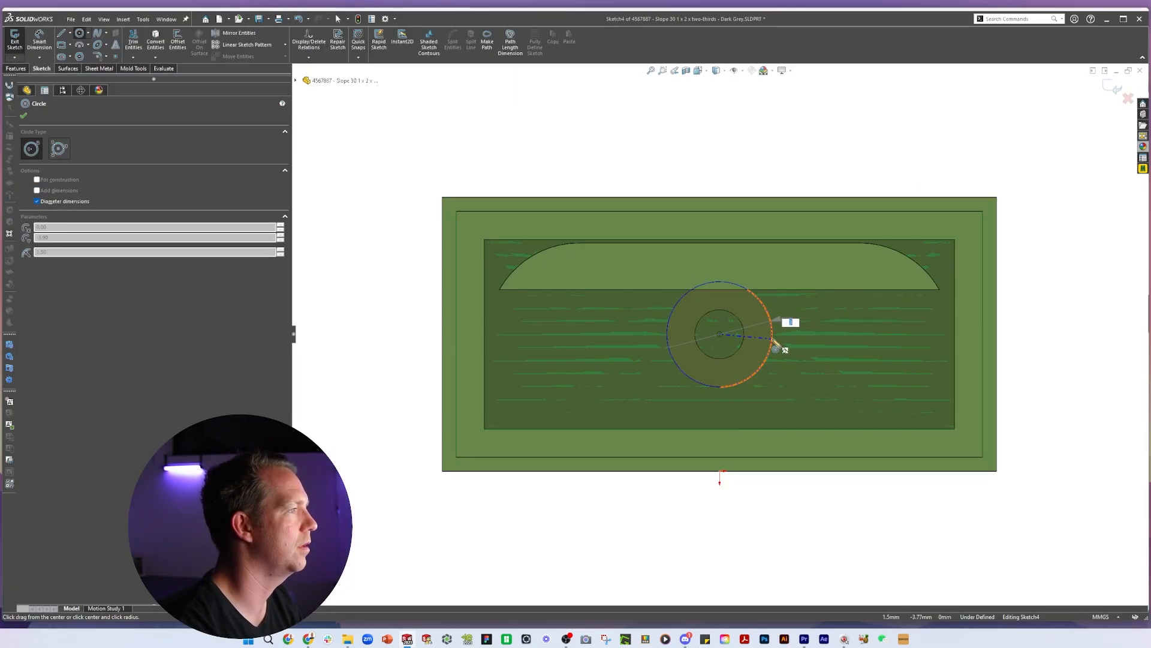
text(3)
key(Return)
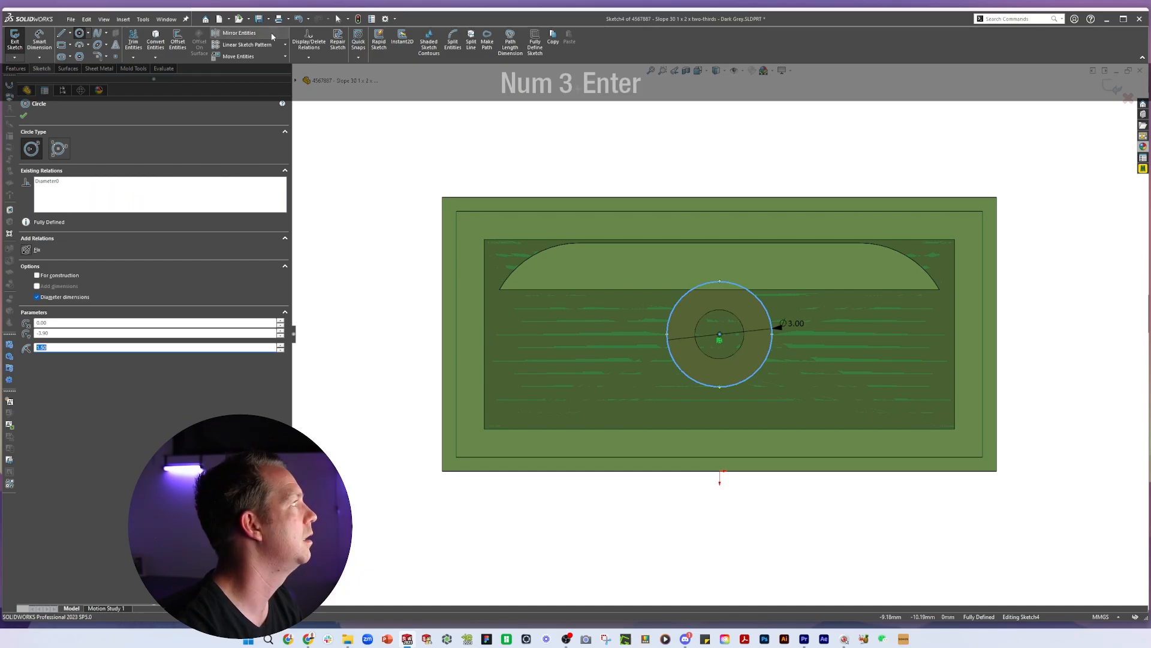
- Offset the circle inward by 0.8 mm to outline the post's hole
click(178, 42)
text(.8)
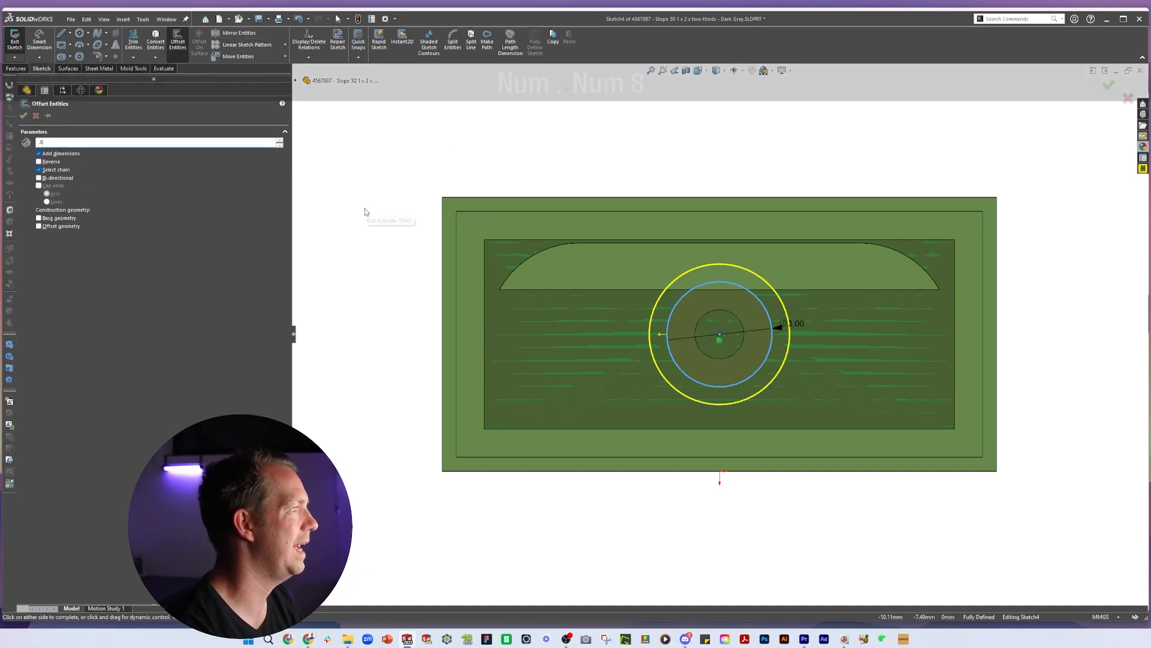
key(Return)
key(Escape)
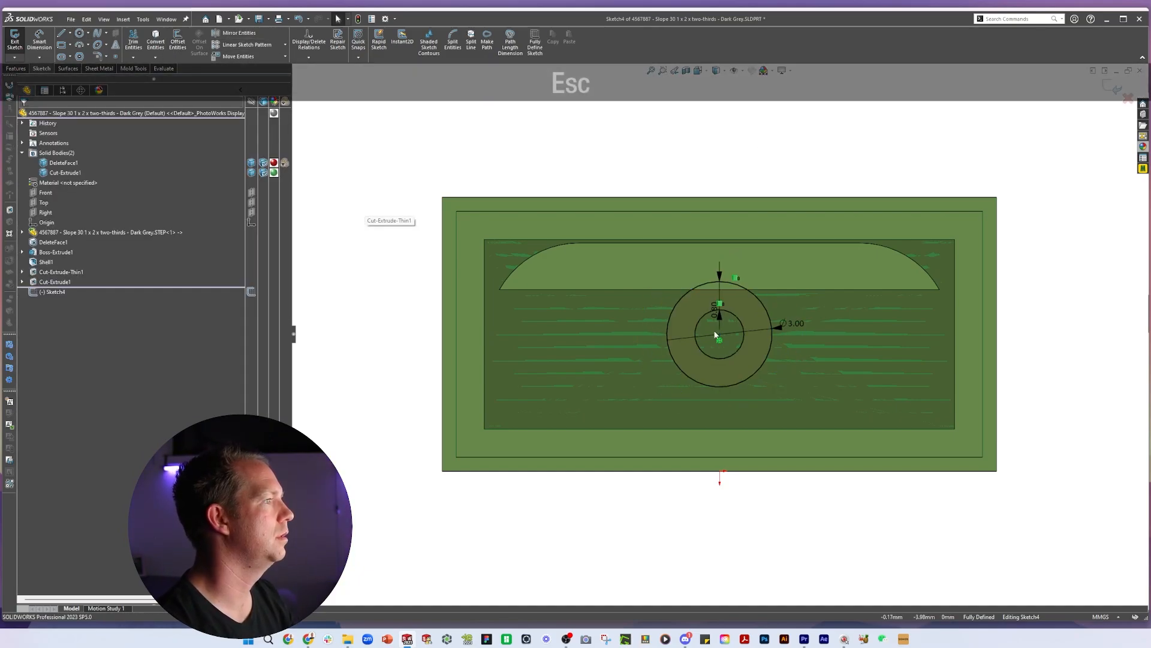
- Remove the circle centre's existing relation to the reference post and isolate the green body
click(721, 341)
key(Delete)
click(49, 173)
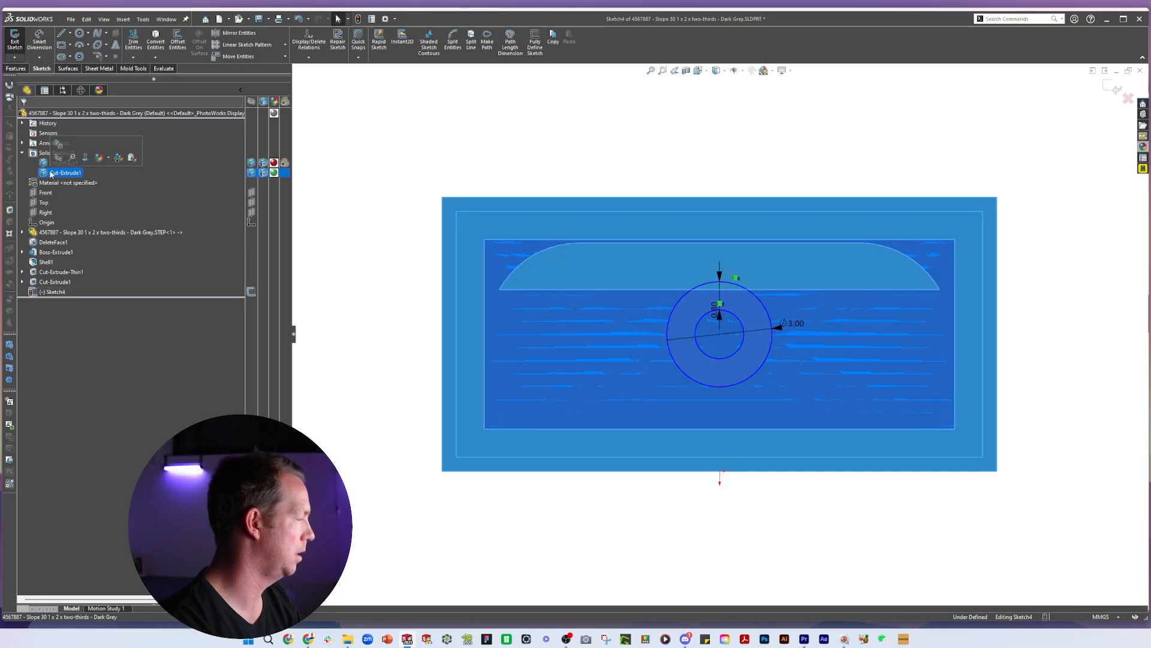
key(i)
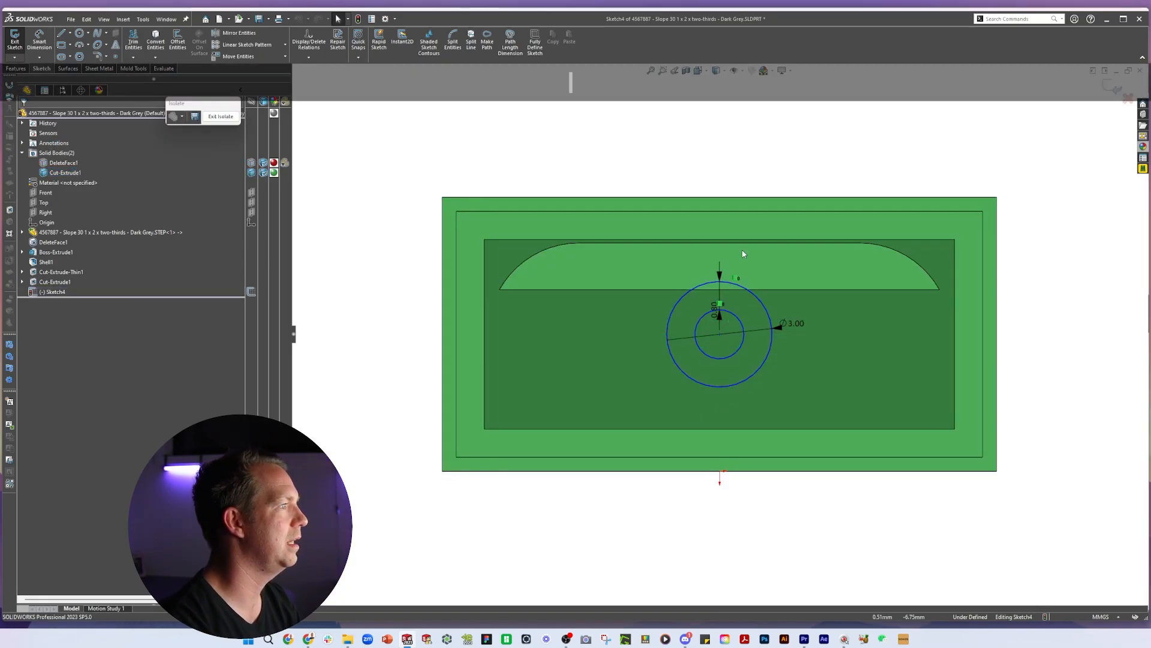
- Constrain the circle centre vertically to the origin and horizontally to the midpoint of the body's short side edge
click(720, 471)
ctrl+click(720, 334)
click(39, 272)
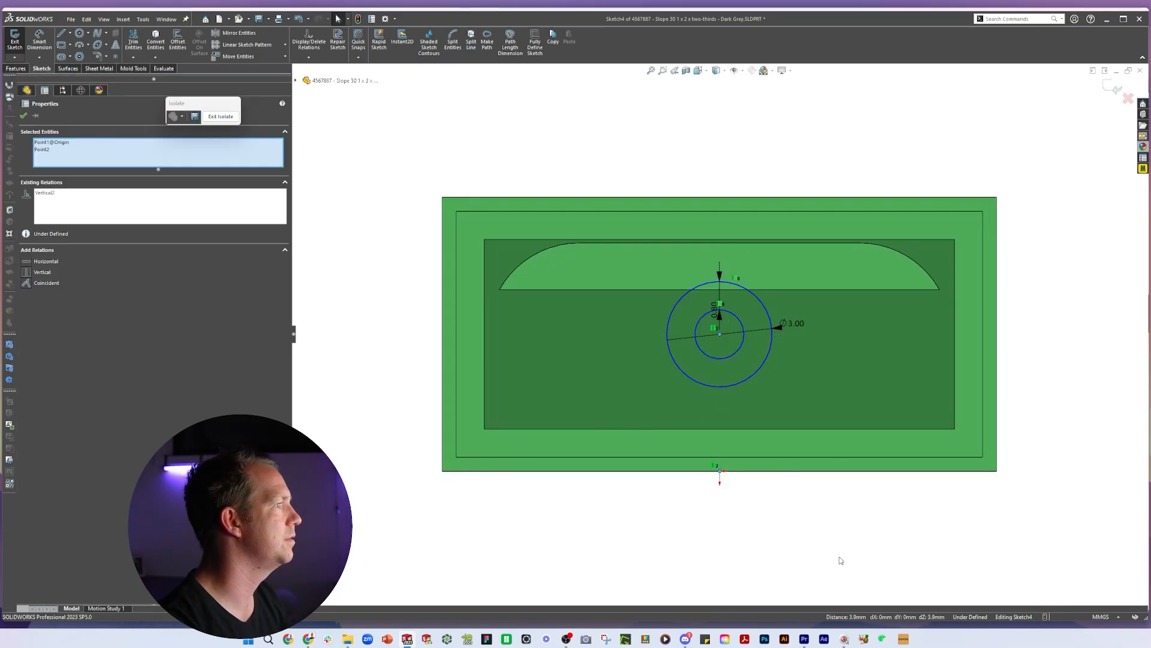
key(Escape)
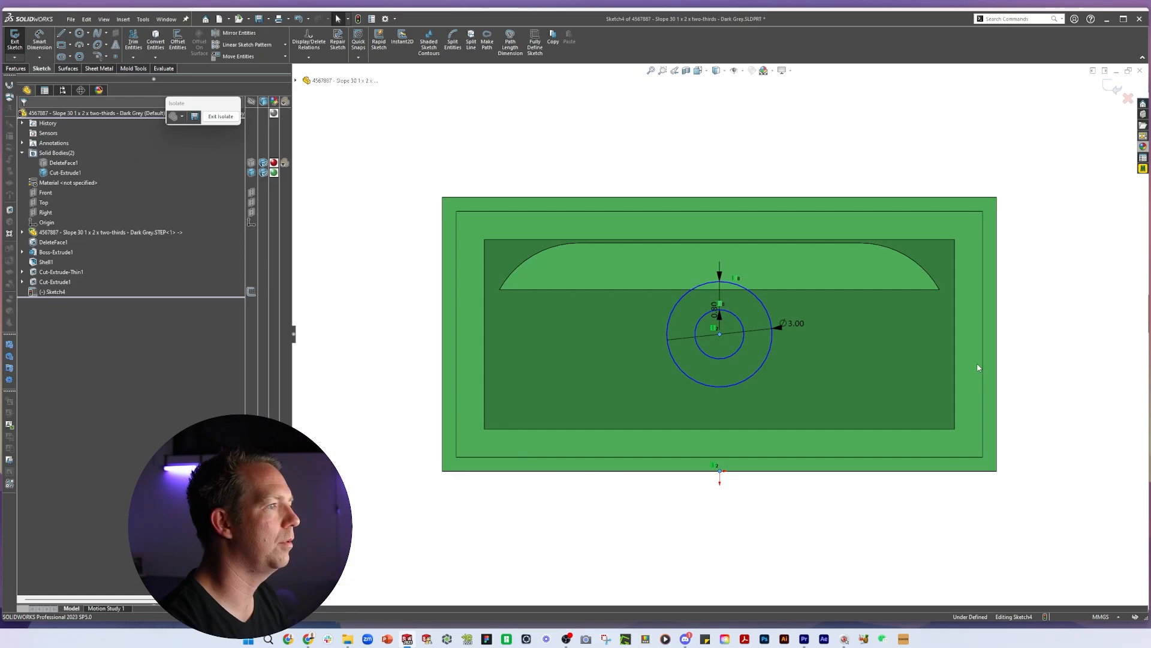
ctrl+click(719, 334)
click(50, 262)
- Extrude the ring profile from the sketch plane to the inside of the sloped wall as a hollow post
key(e)
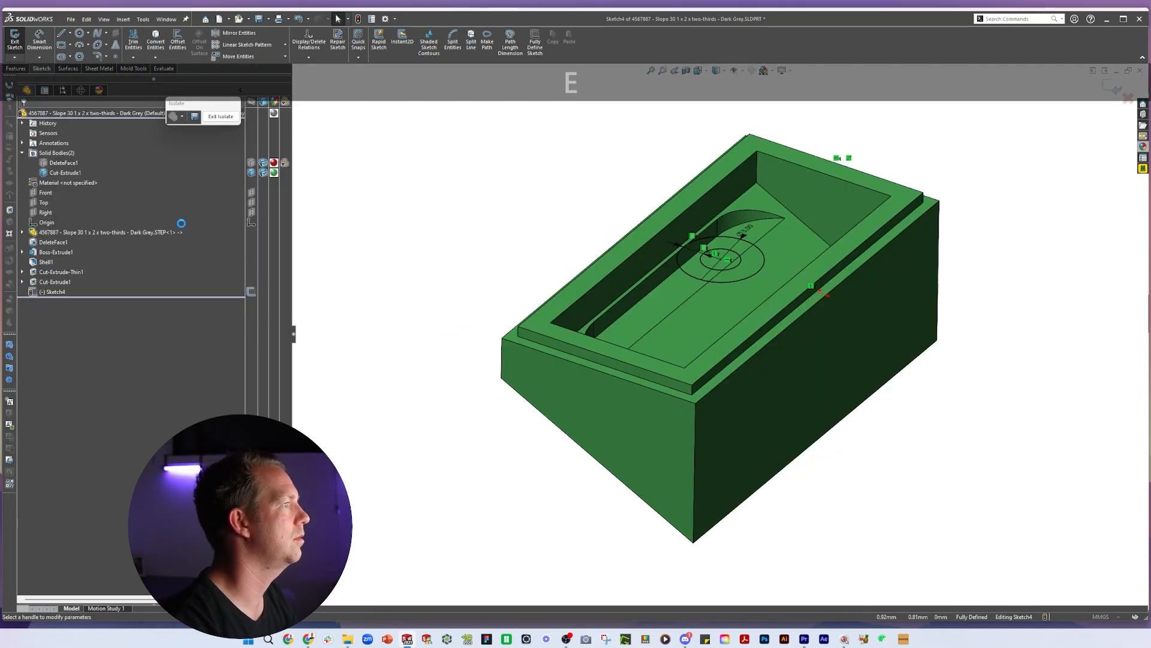
click(59, 170)
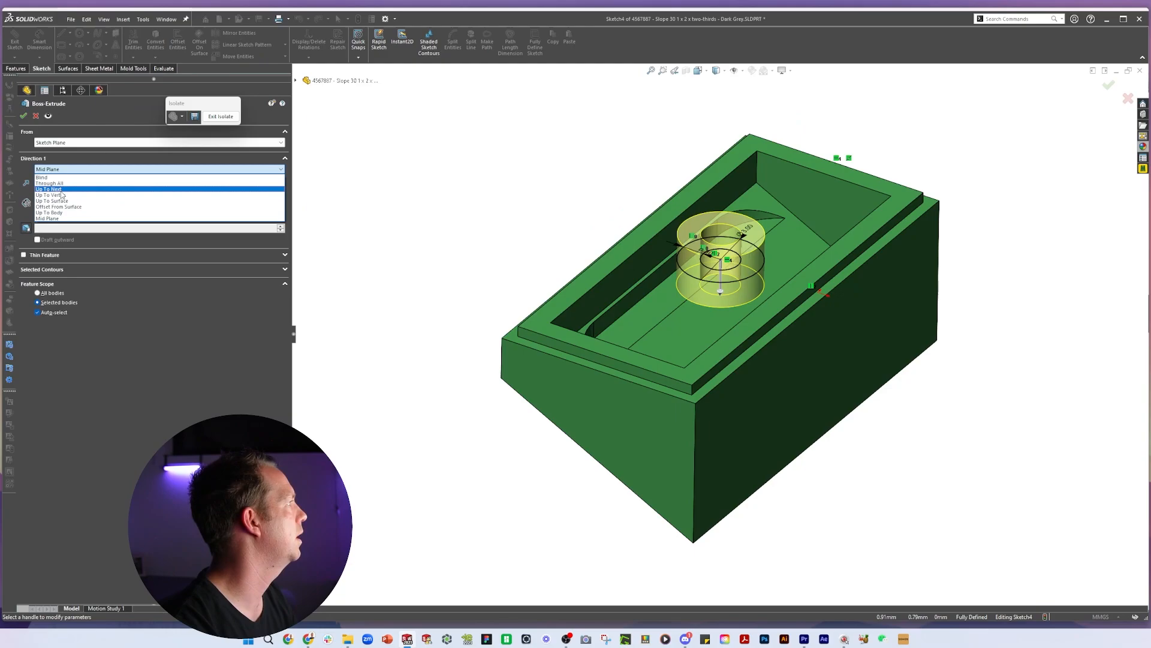
click(53, 195)
click(60, 170)
click(60, 189)
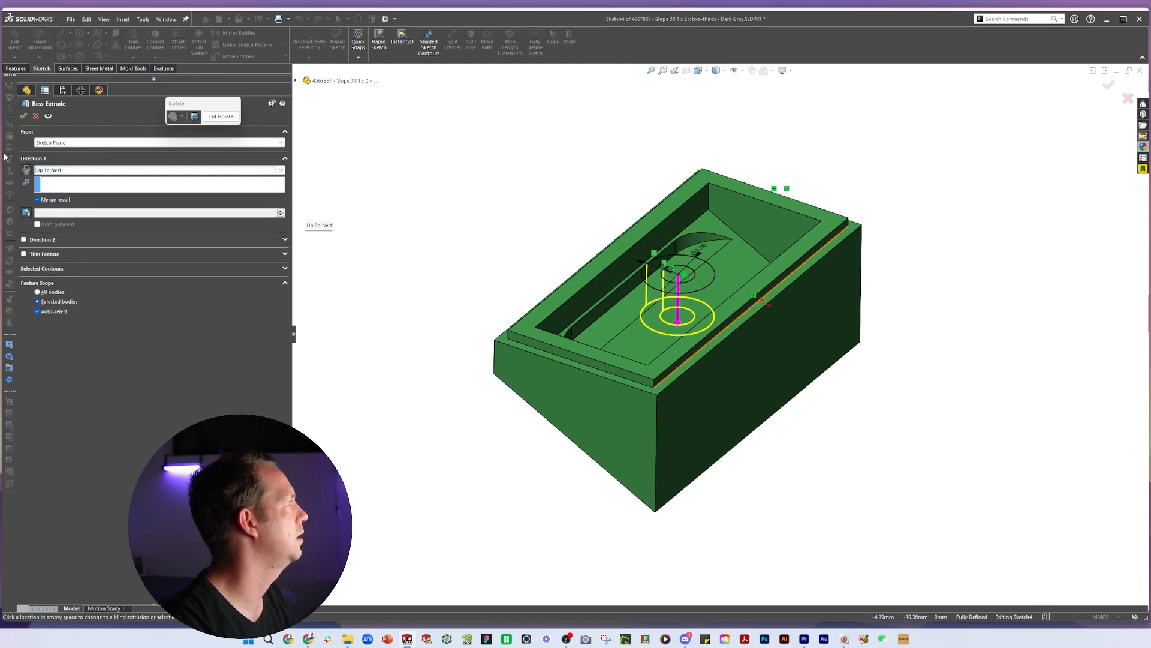
middle_drag(638, 334, 677, 331)
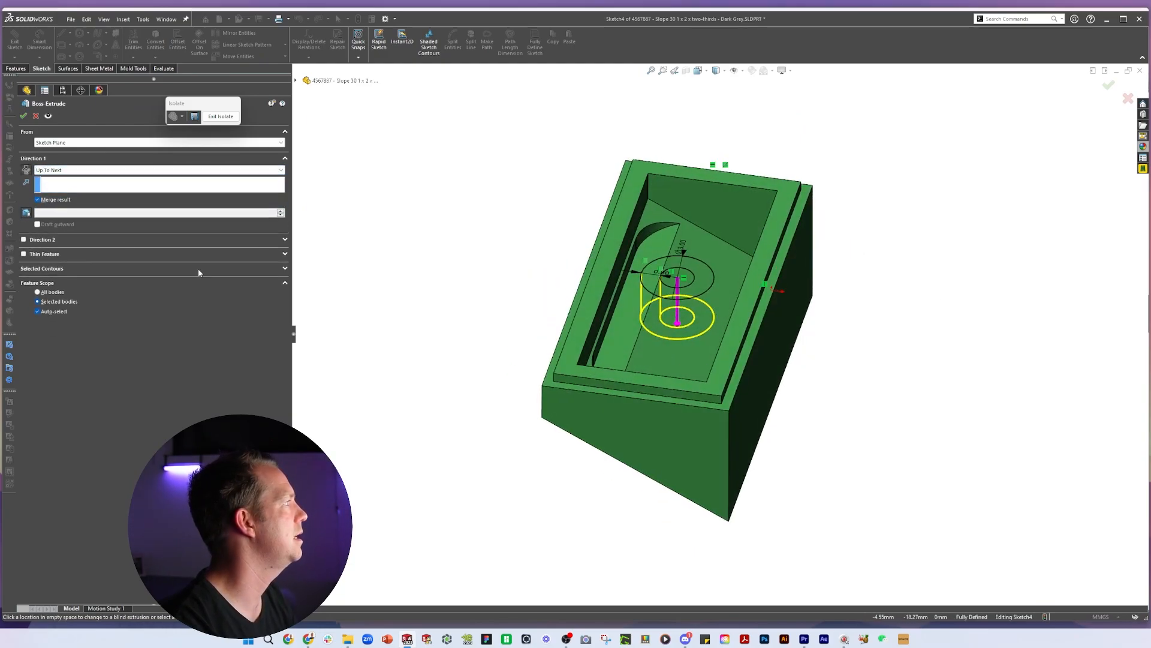
click(67, 171)
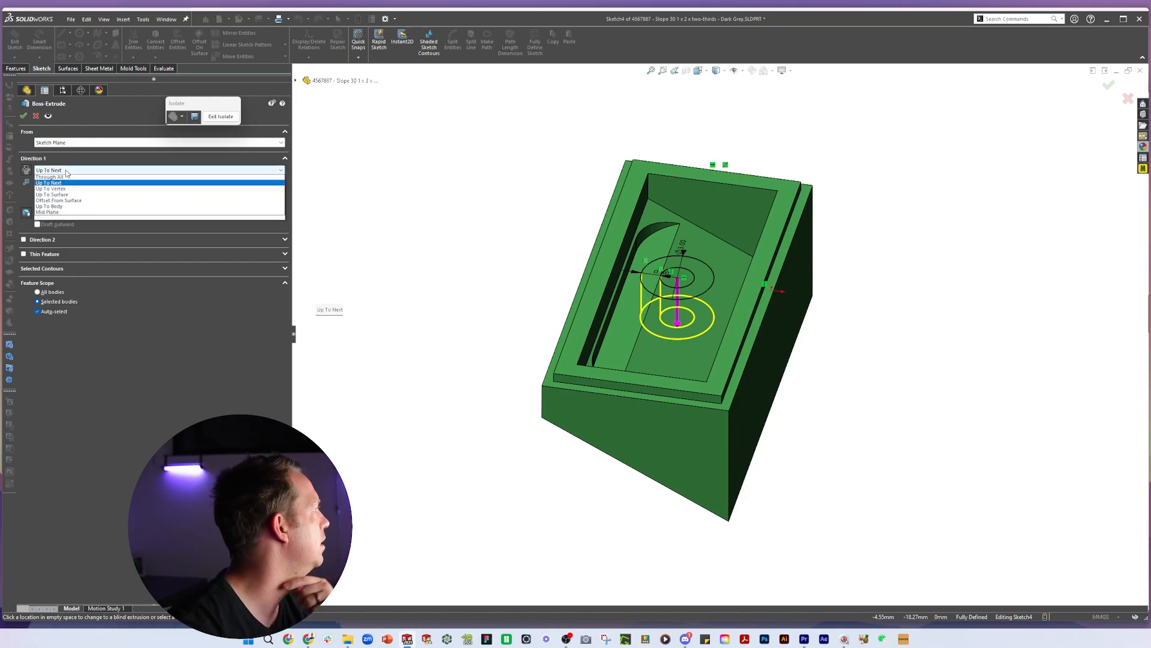
click(78, 210)
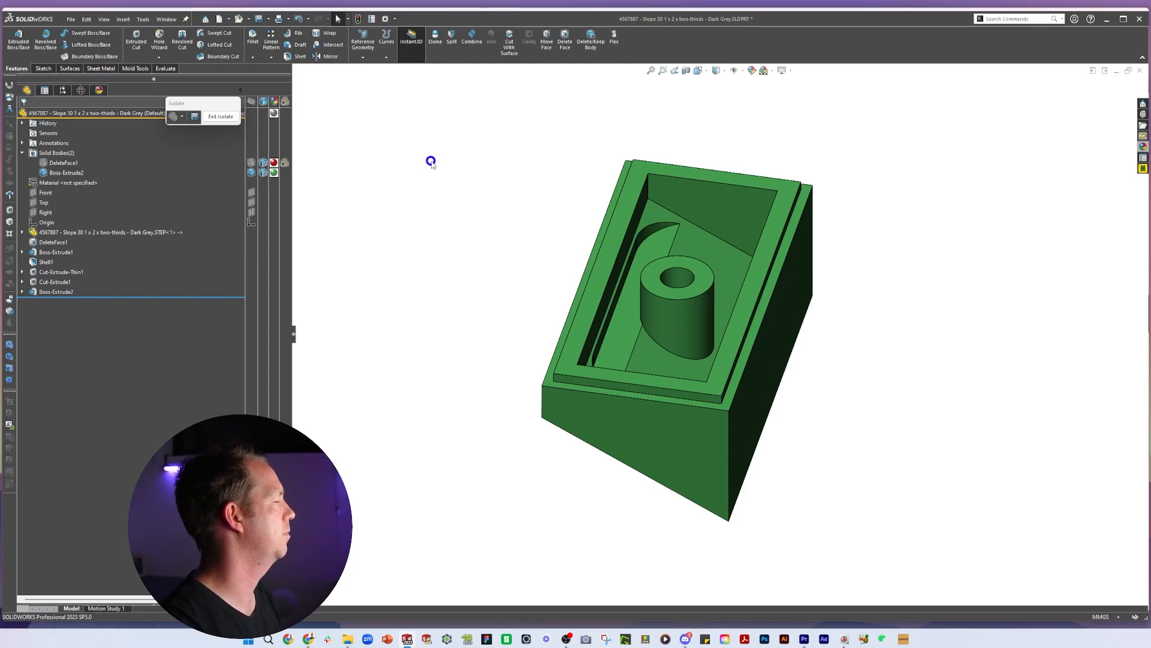
- Isolate the green body, fillet its sloped face and vertical corner edges with a 0.2 mm radius, and end the isolation
middle_drag(526, 109, 661, 186)
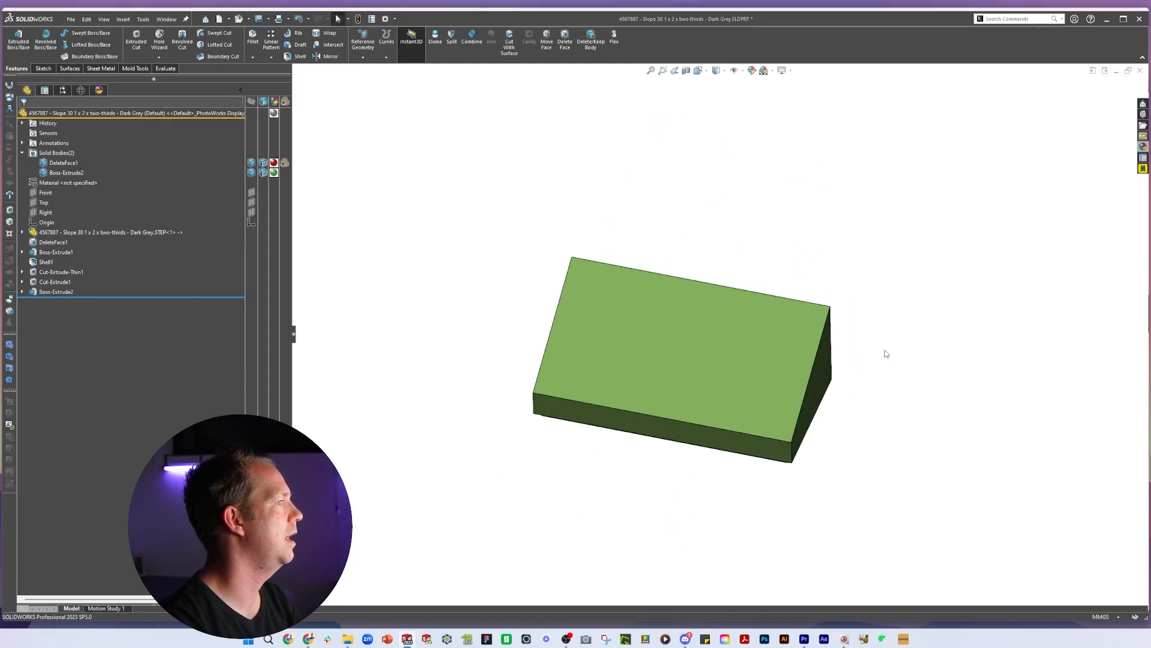
click(67, 173)
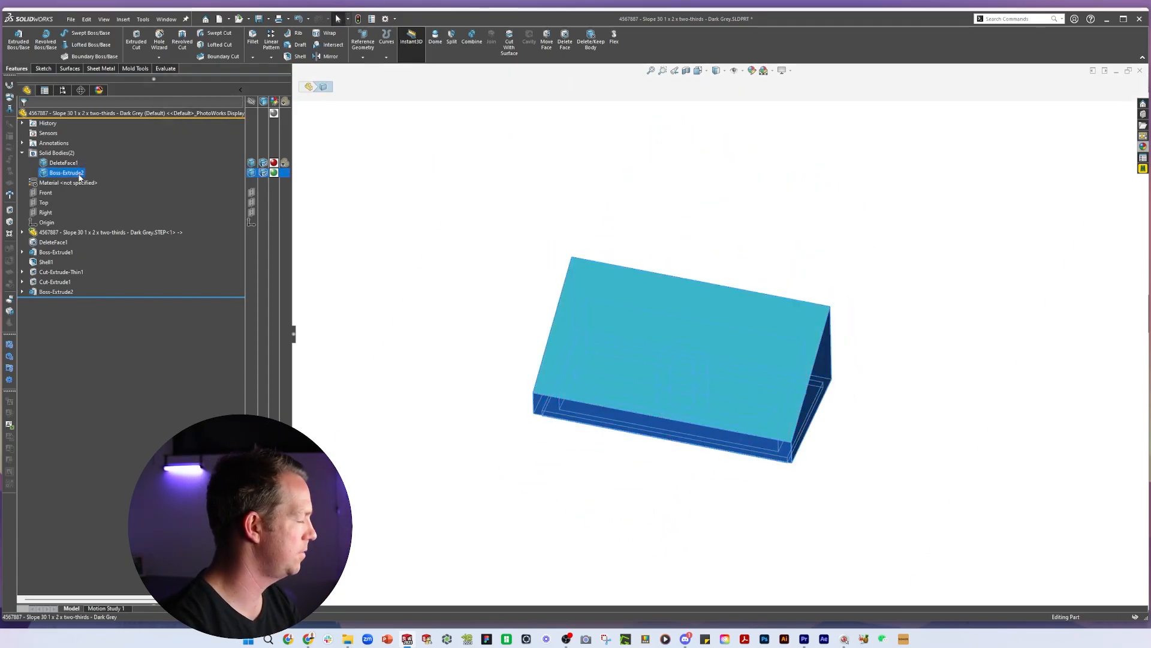
key(KP_Decimal)
key(KP_2)
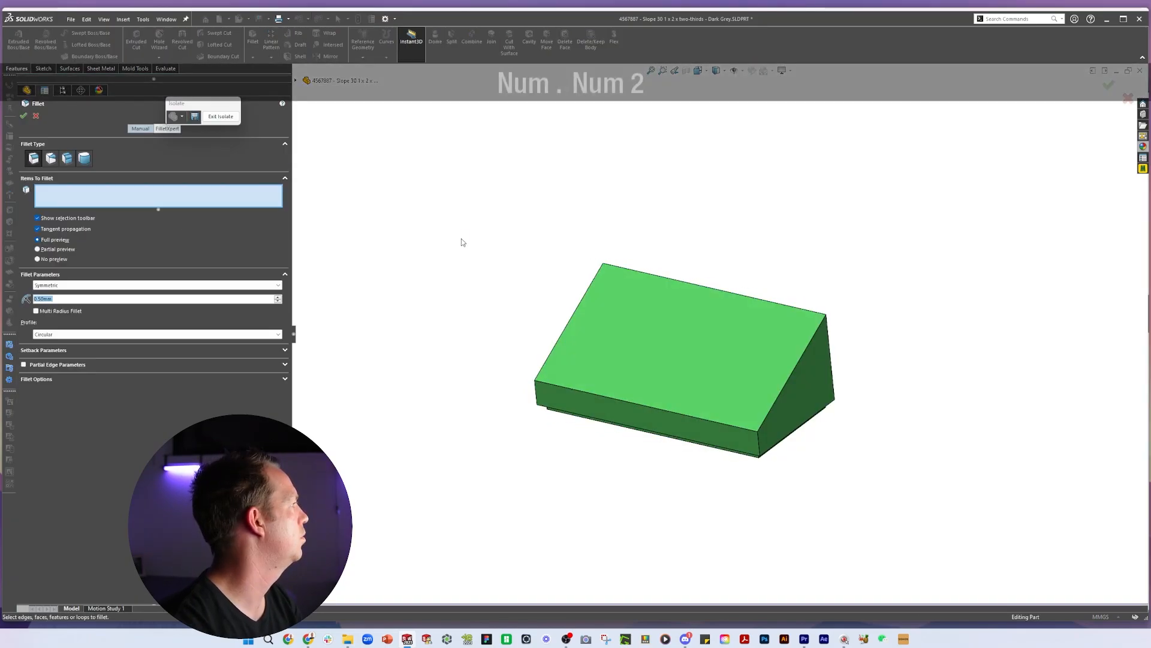
key(Return)
click(693, 380)
scroll(694, 380, down, 2)
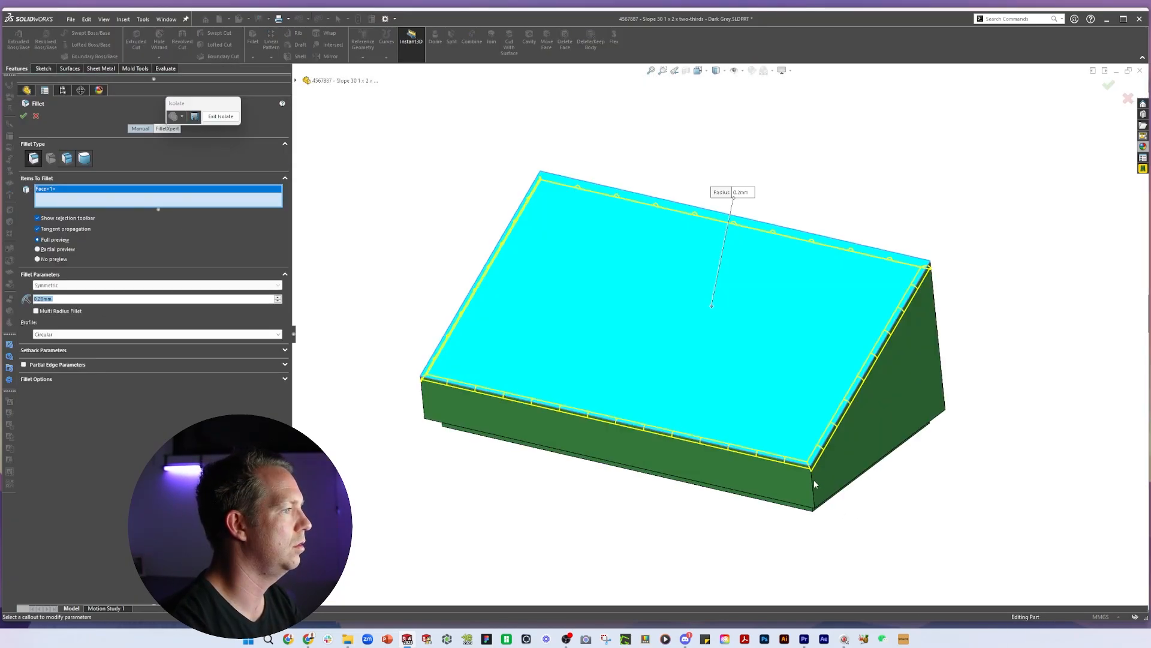
click(813, 482)
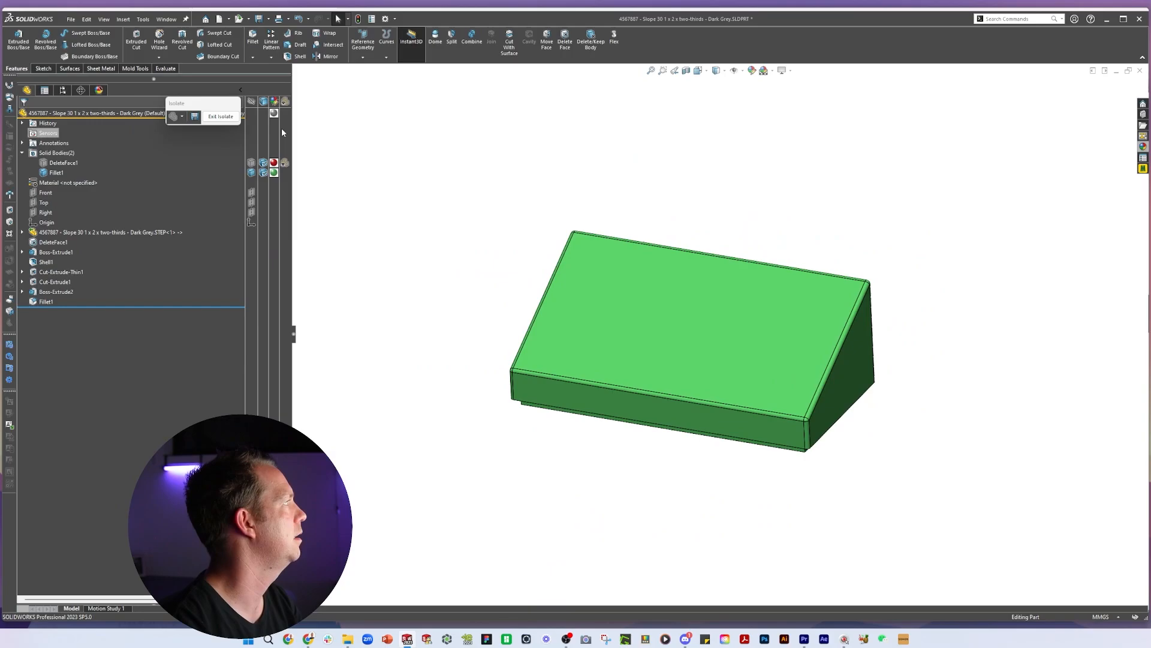
click(221, 116)
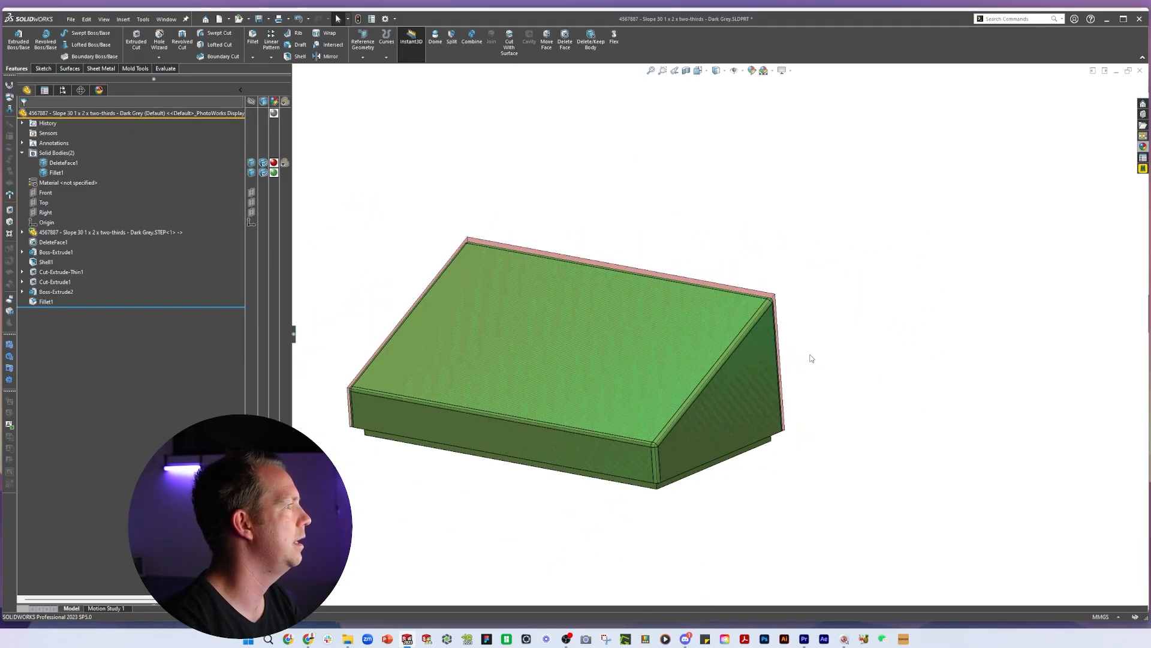
- Compare the filleted green body with the red reference and delete the DeleteFace1 feature to restore the reference's original fillets
middle_drag(770, 349, 670, 340)
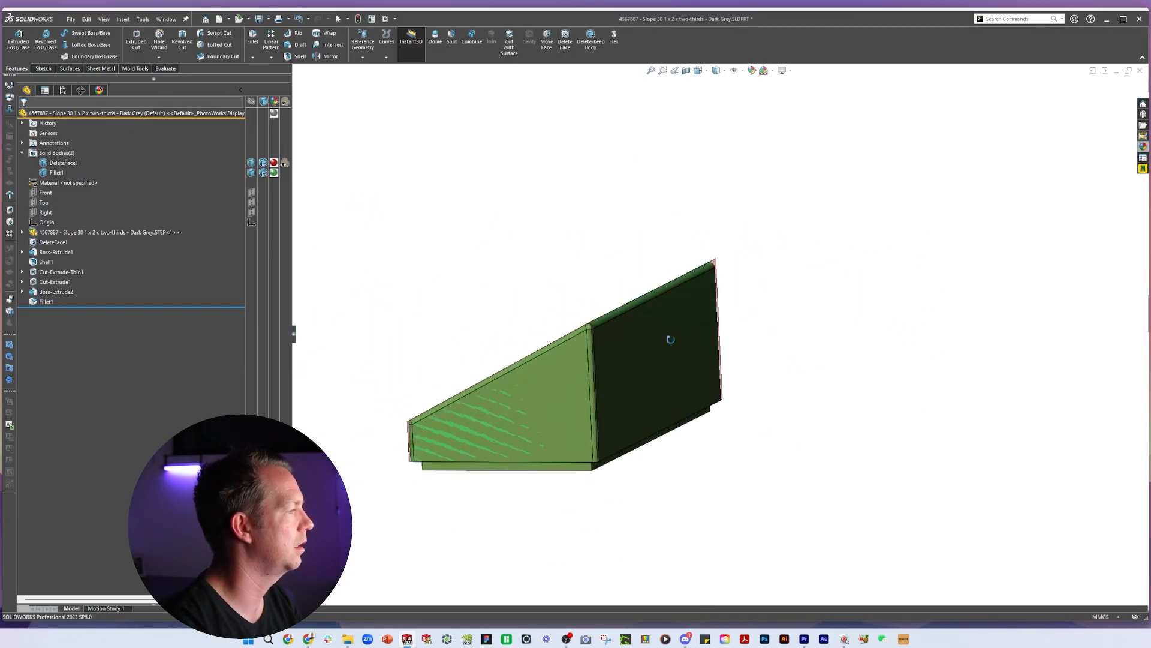
scroll(413, 455, down, 7)
middle_drag(553, 342, 393, 233)
scroll(420, 246, up, 5)
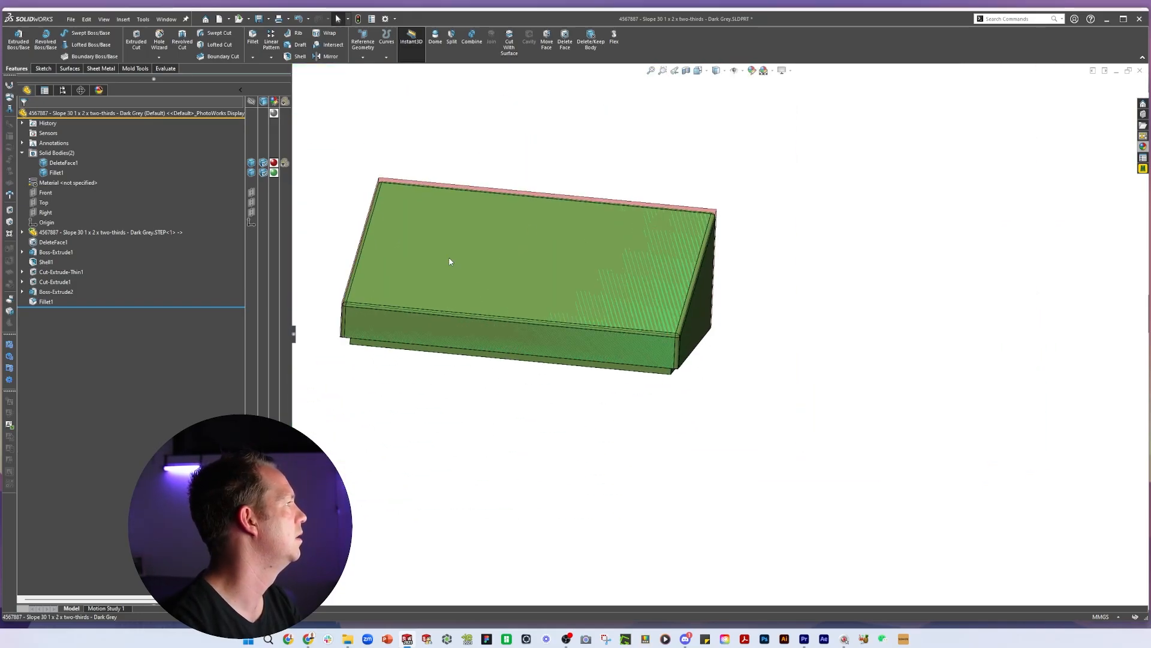
click(53, 242)
key(Delete)
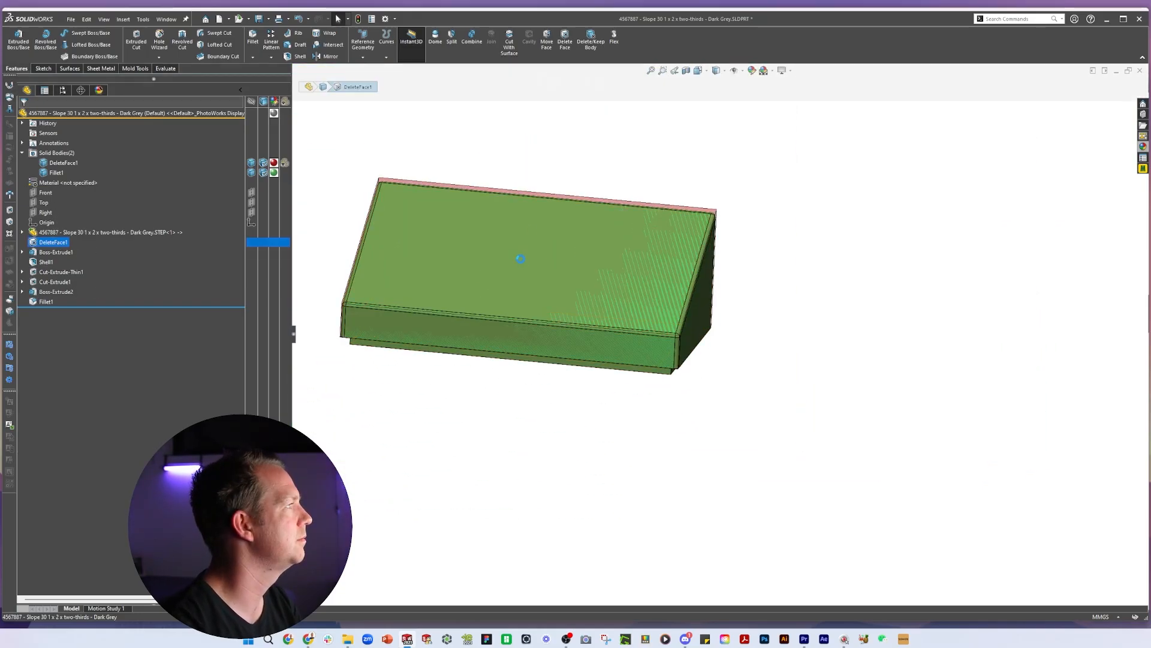
scroll(683, 251, down, 4)
middle_drag(672, 264, 588, 283)
scroll(755, 282, down, 2)
middle_drag(769, 342, 710, 297)
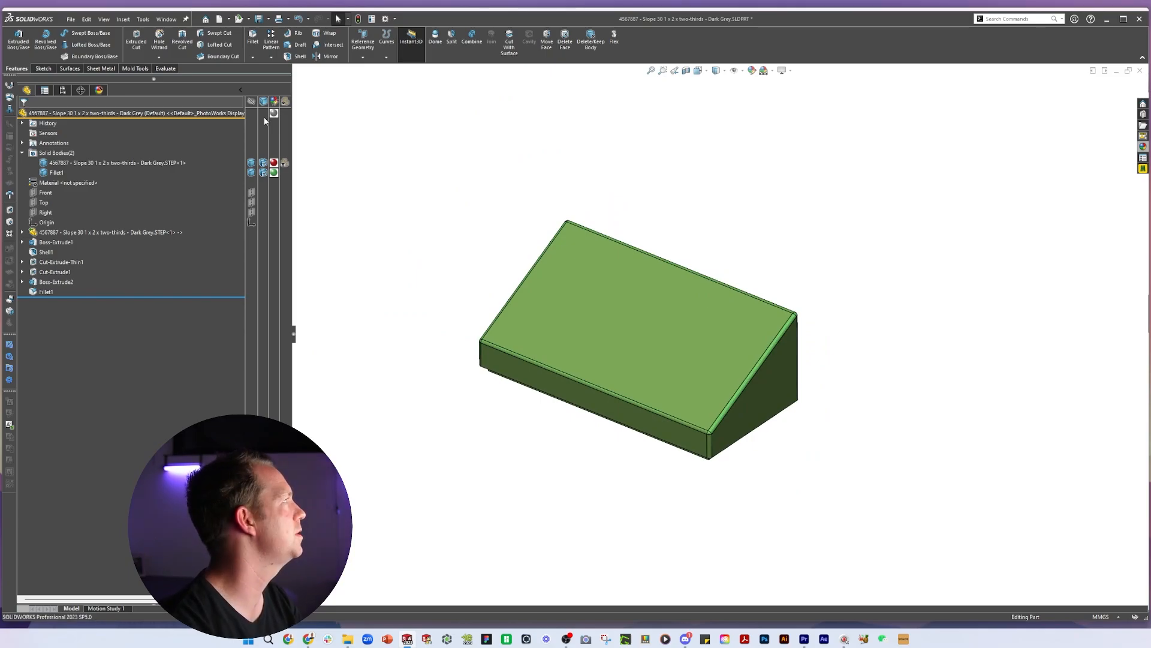
- Save the part to the Desktop under its existing file name with Save As
click(71, 19)
click(110, 127)
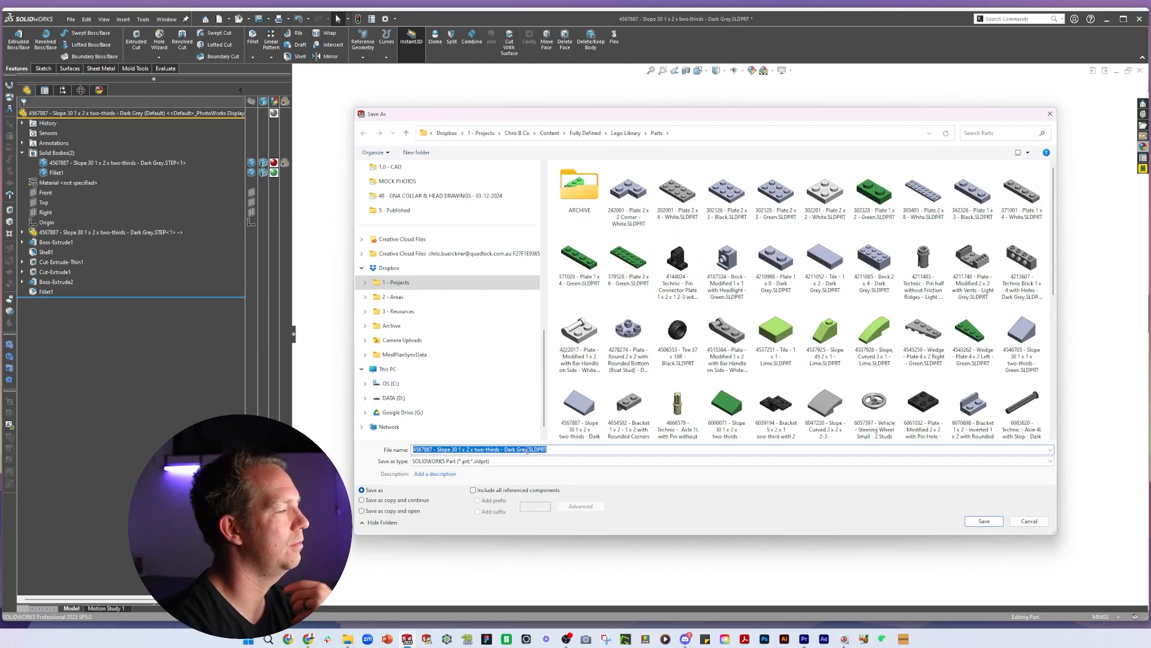
scroll(418, 310, up, 10)
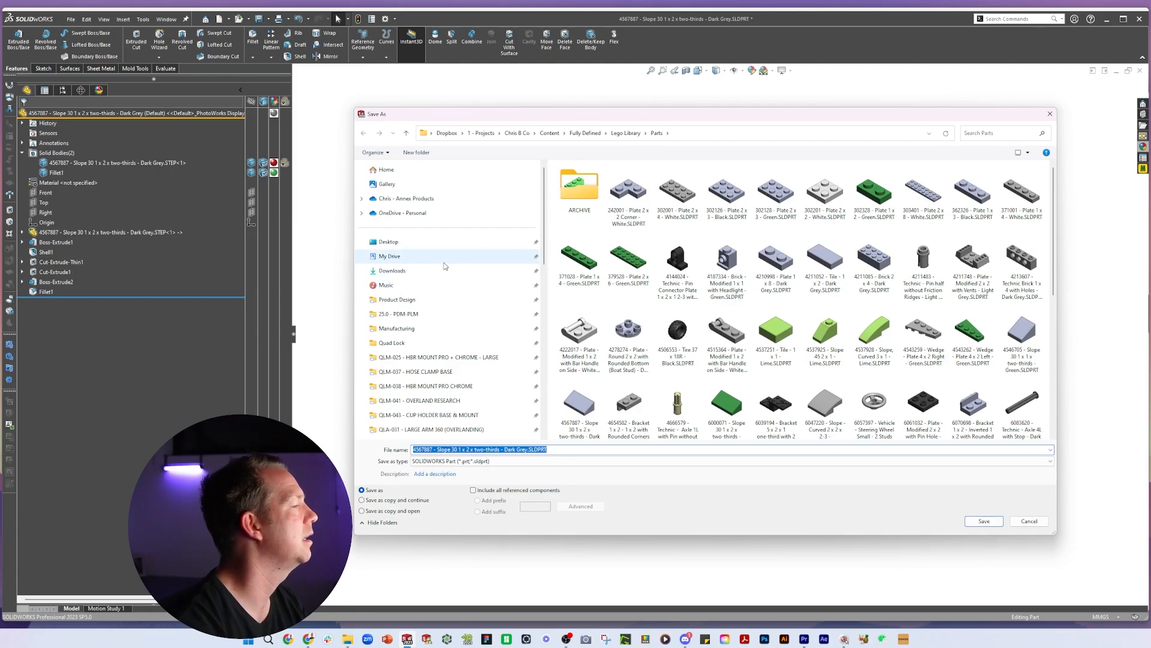
click(418, 243)
key(Return)
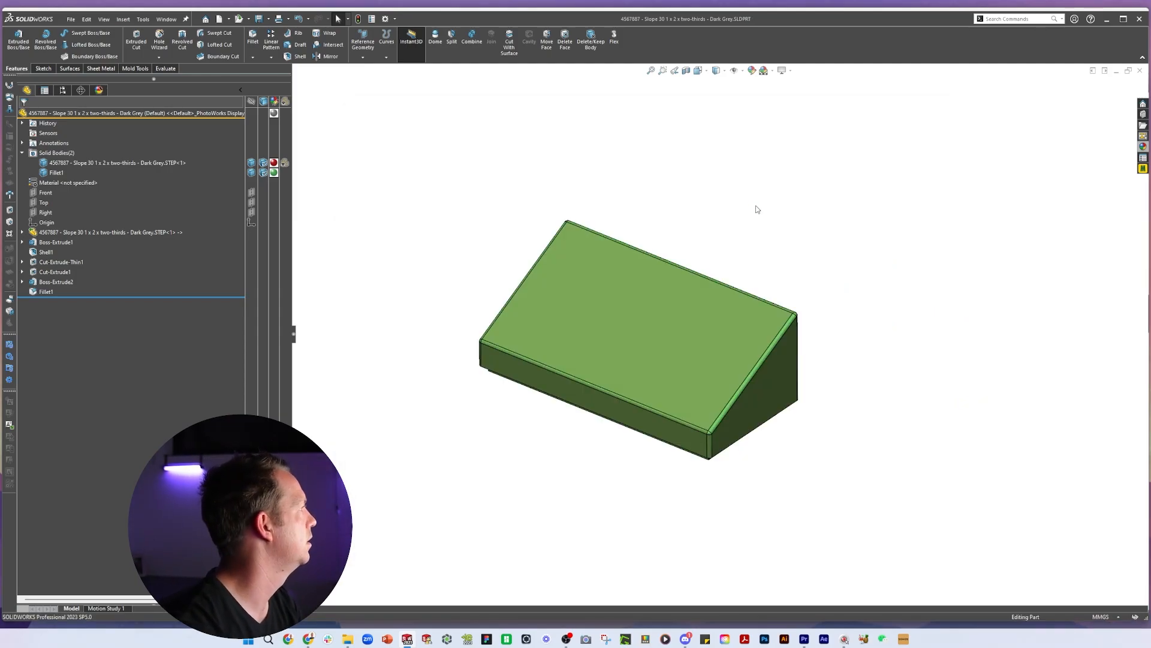
- Delete the imported 4567887 STEP reference feature so that only the remodelled green body is kept
click(92, 233)
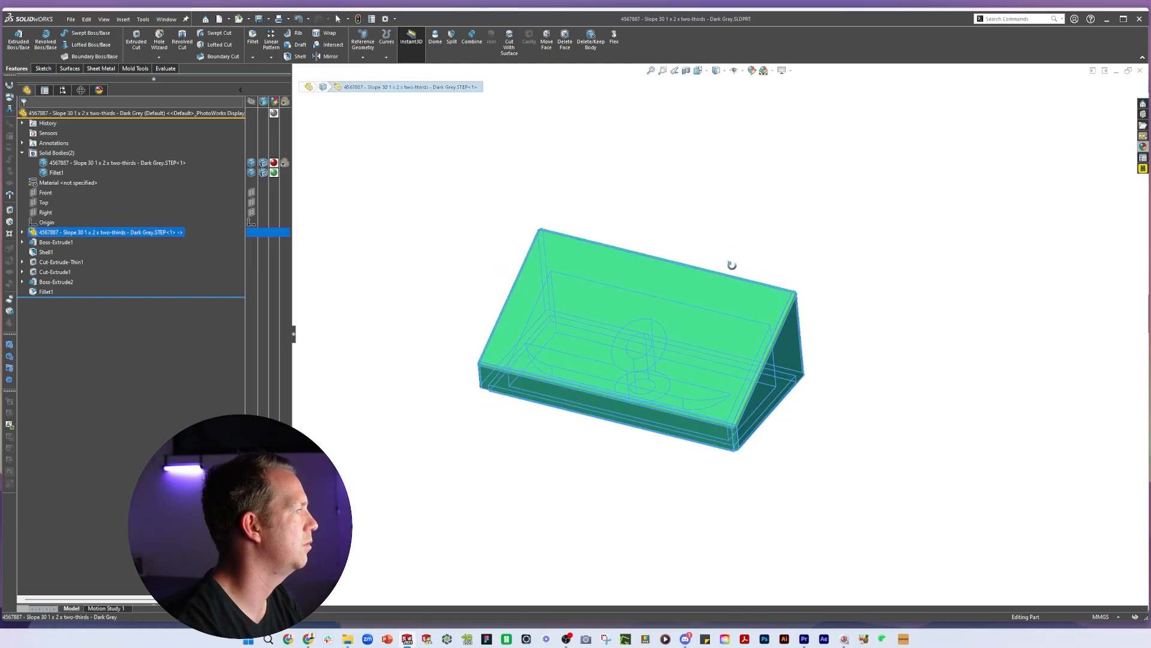
mouse_move(699, 313)
middle_down()
mouse_move(686, 244)
mouse_move(688, 301)
middle_up()
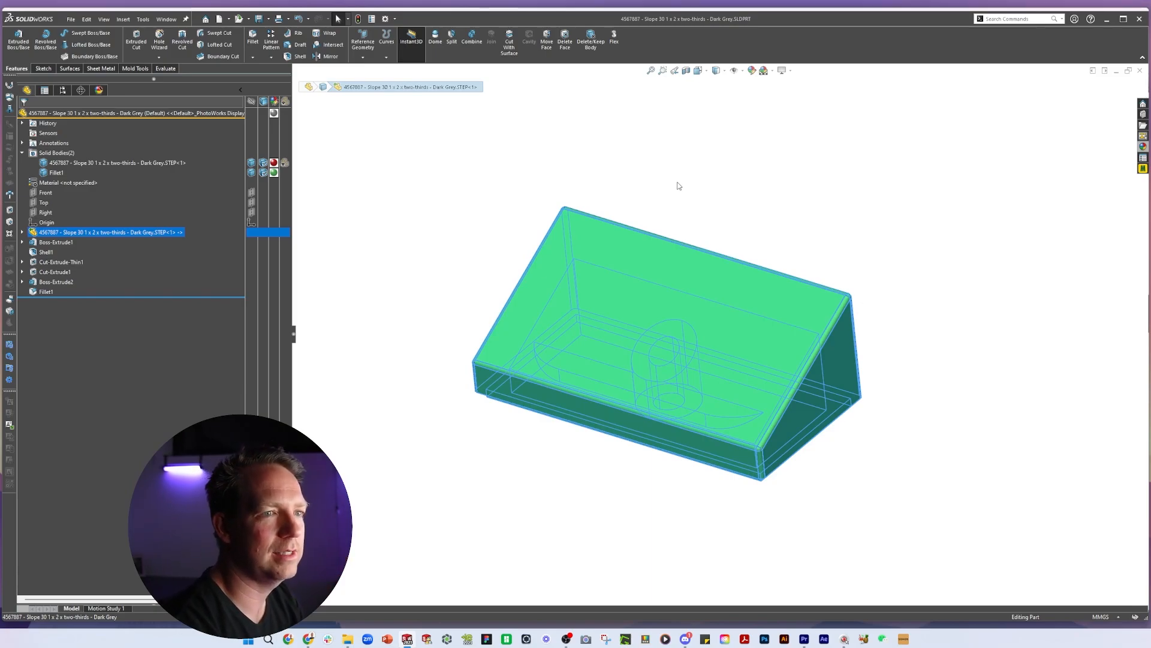
key(Delete)
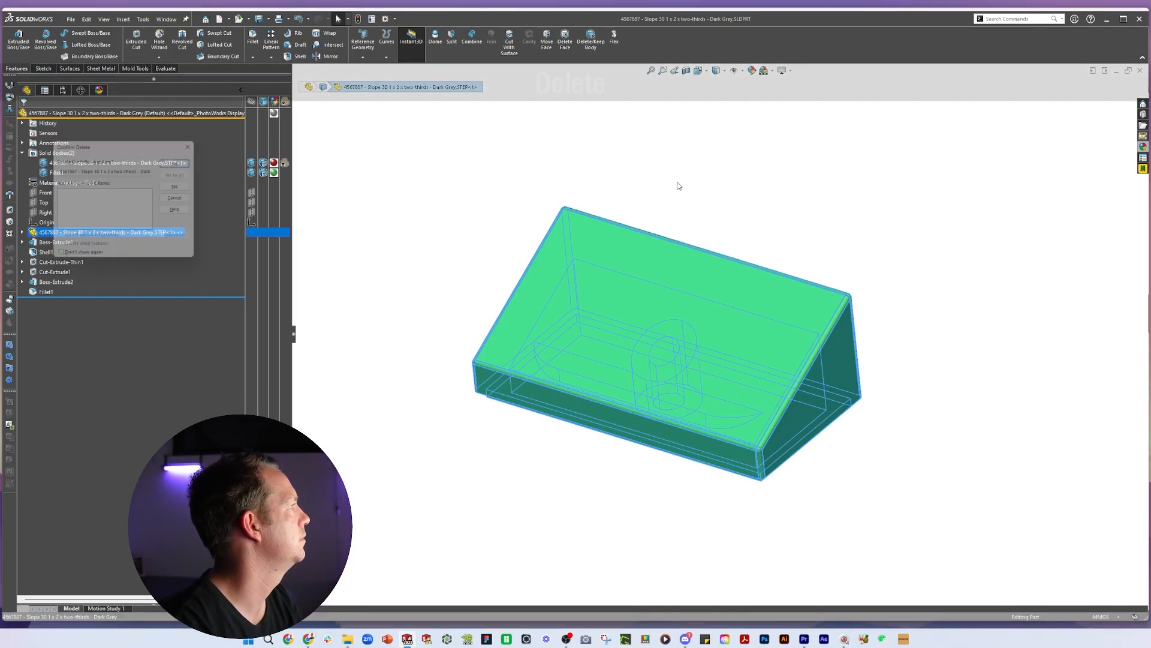
drag(137, 144, 497, 157)
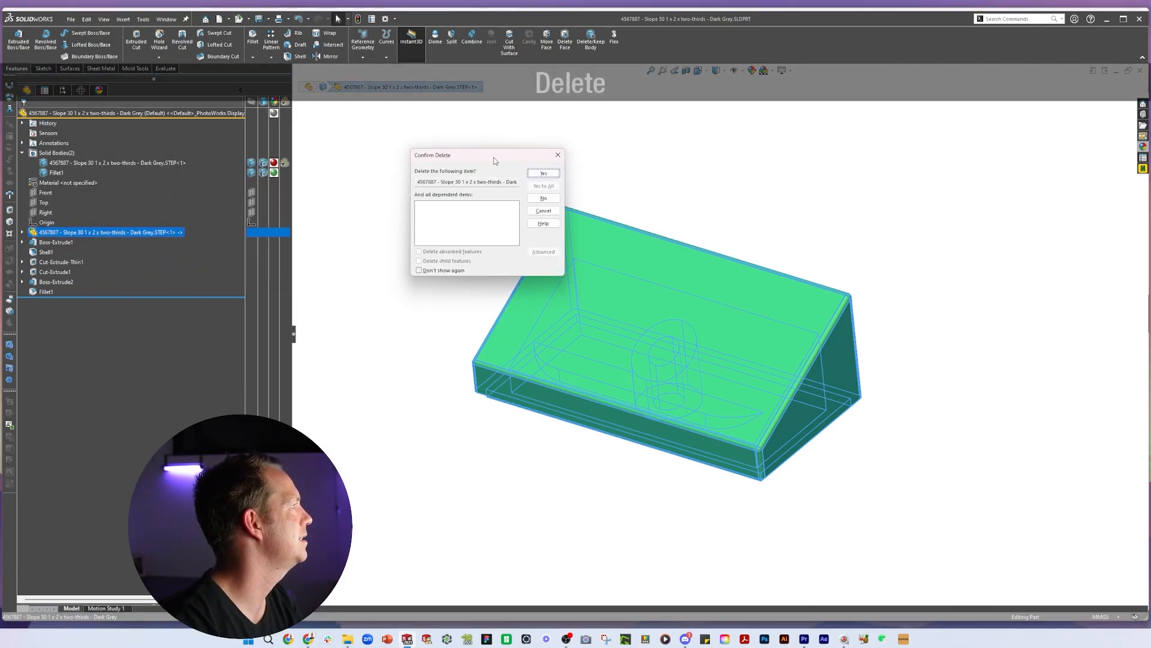
click(549, 172)
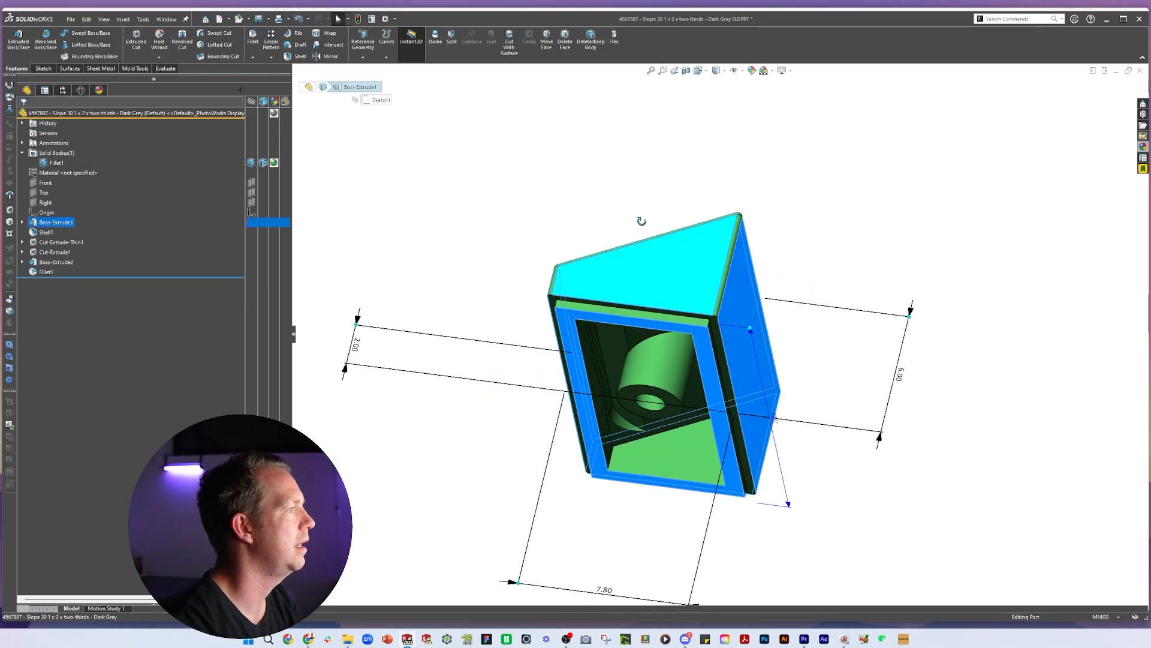
- Inspect the remaining body, return the model to the isometric view and save the part
middle_drag(642, 221, 714, 354)
click(871, 316)
key(ctrl+7)
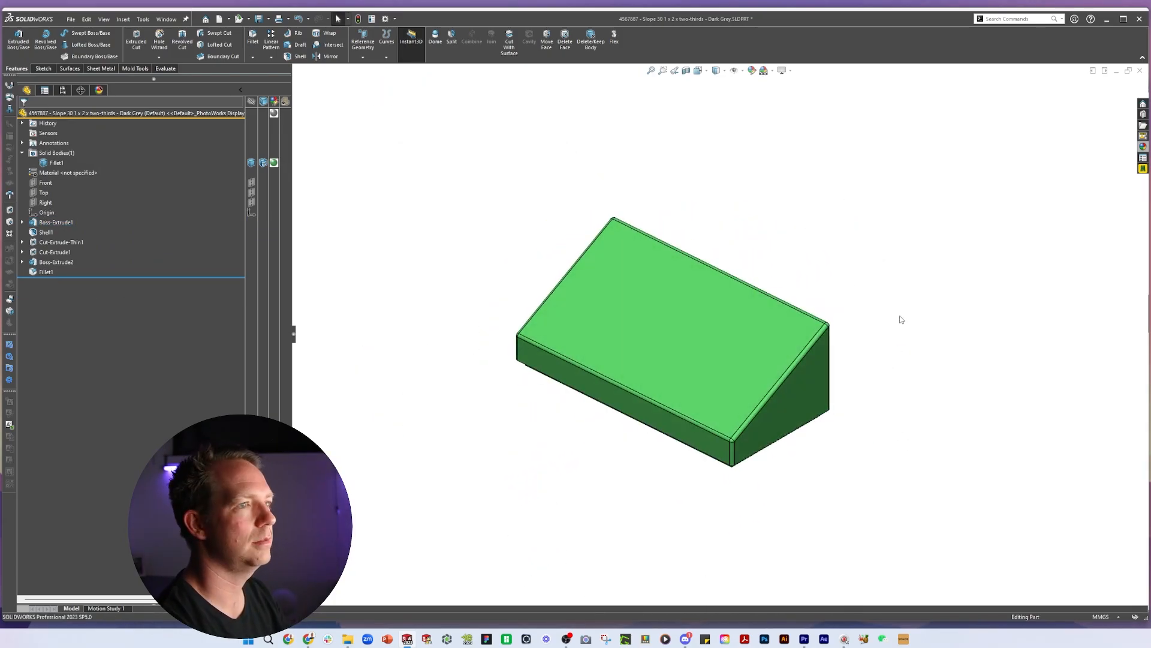
key(ctrl+s)
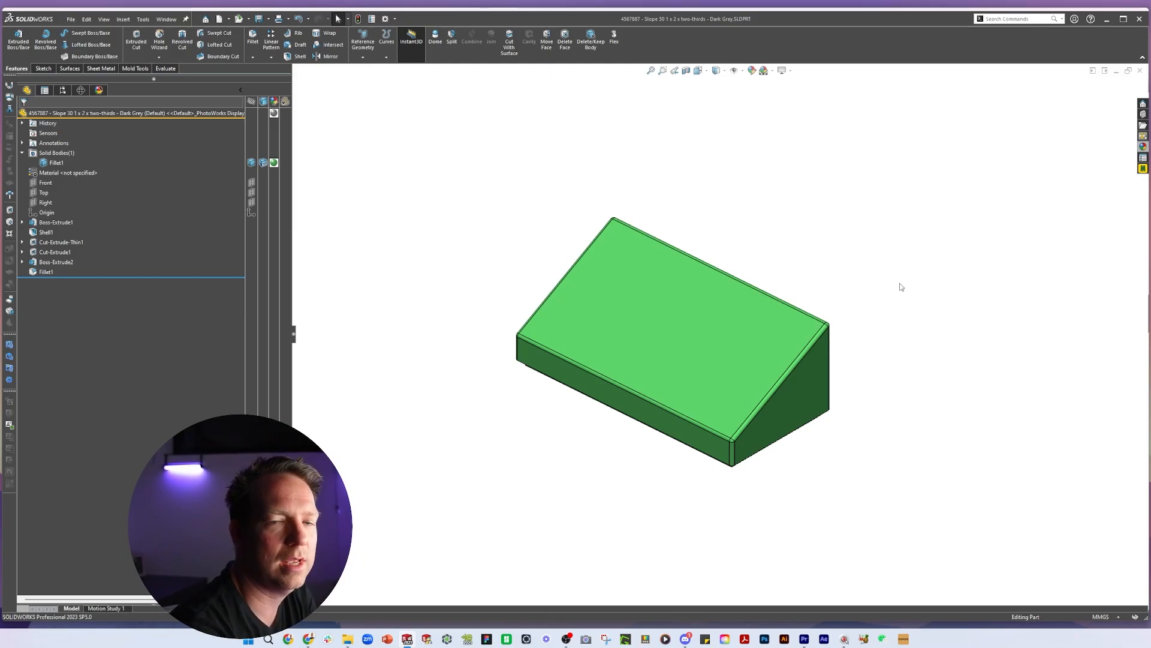